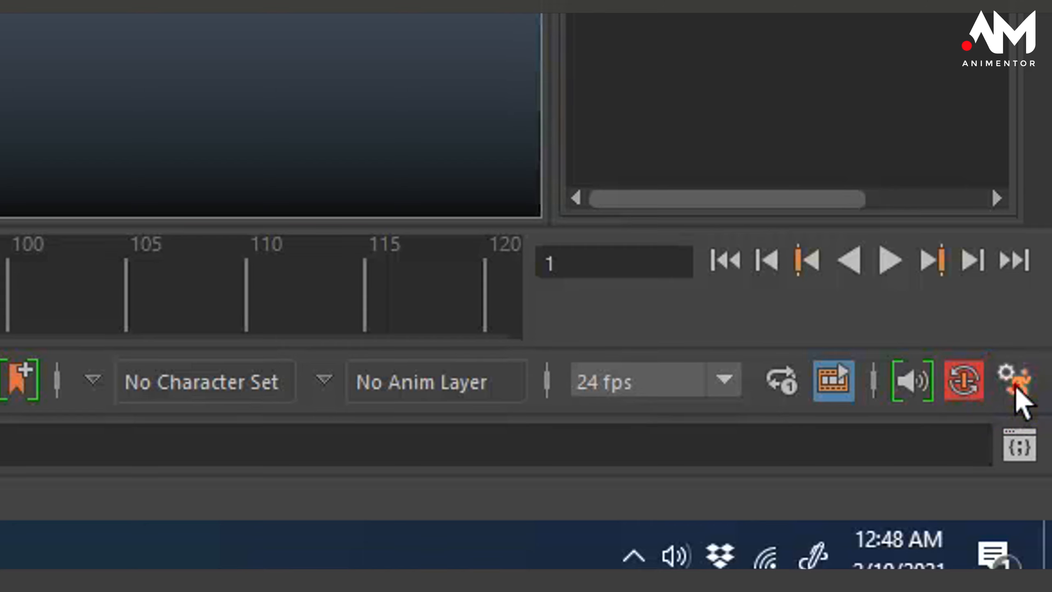
- Open the animation preferences and review the general Interface settings
click(1018, 398)
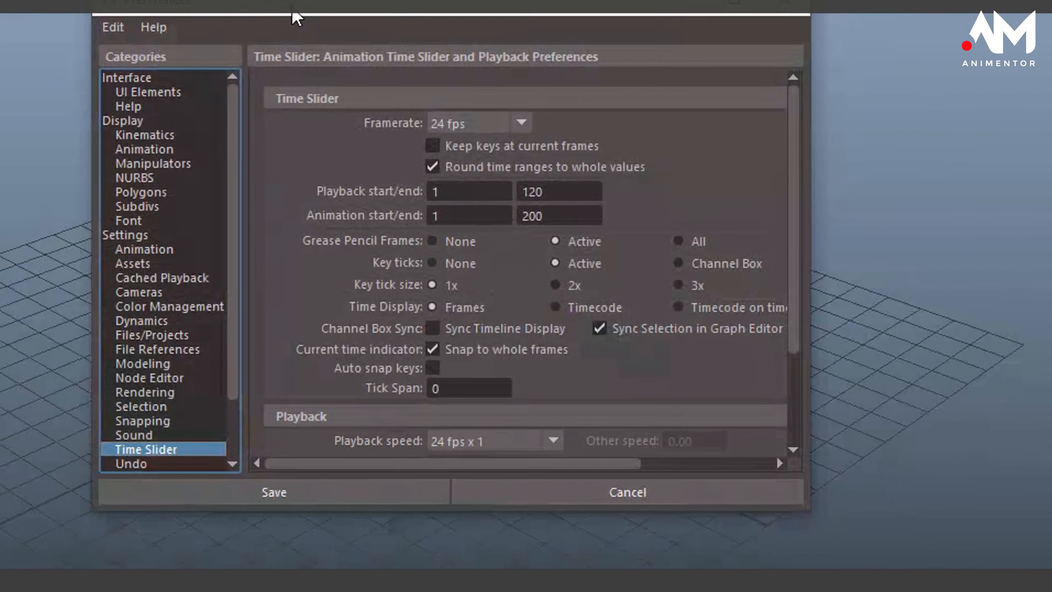
drag(416, 79, 406, 78)
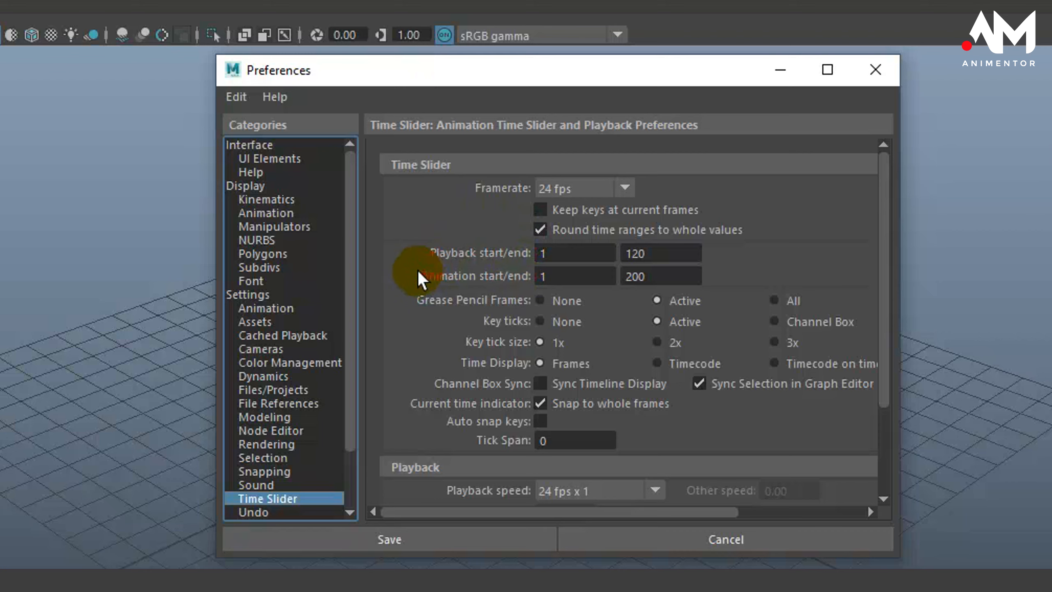
mouse_move(344, 185)
mouse_down()
mouse_move(350, 331)
mouse_move(354, 181)
mouse_up()
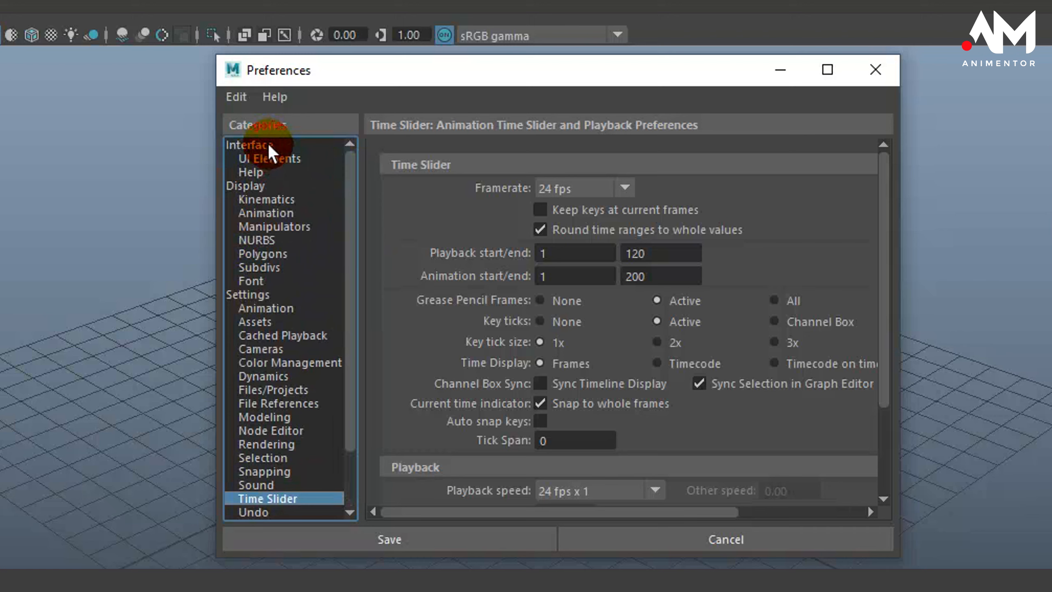
click(268, 143)
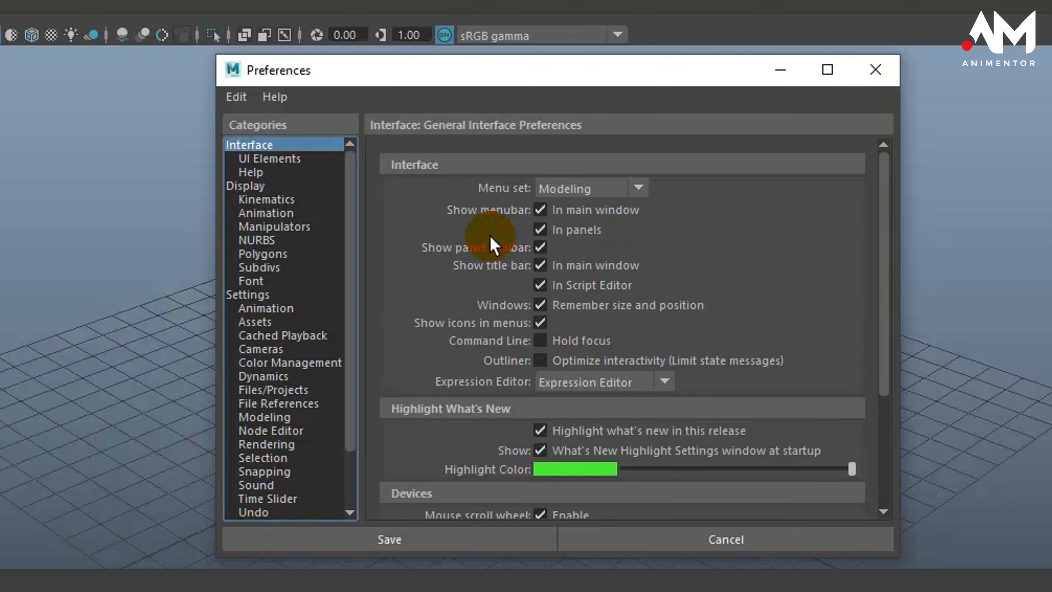
drag(889, 350, 857, 254)
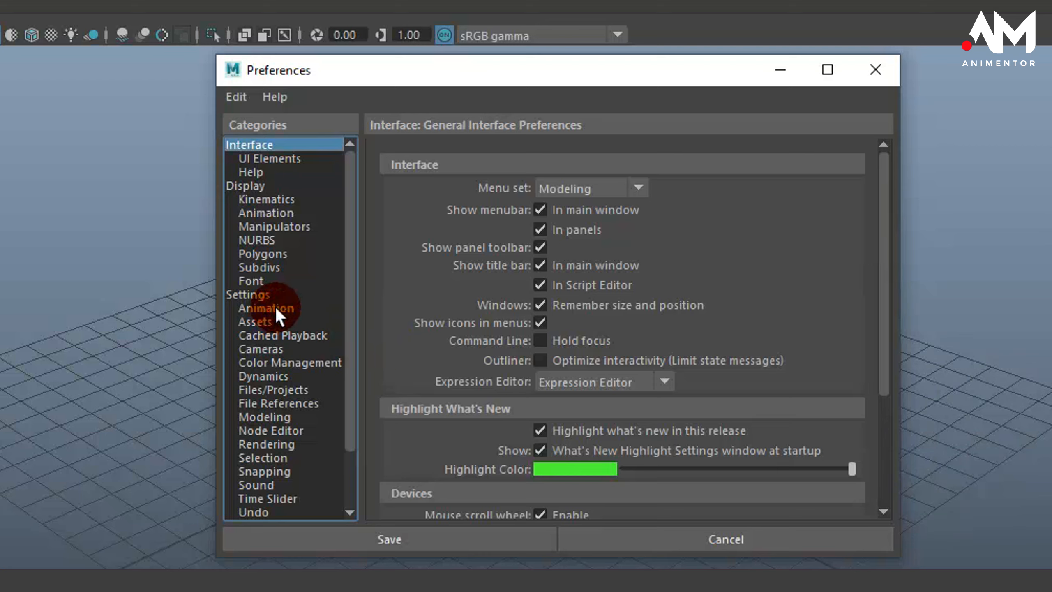
mouse_move(350, 312)
mouse_down()
mouse_move(350, 354)
mouse_move(355, 312)
mouse_up()
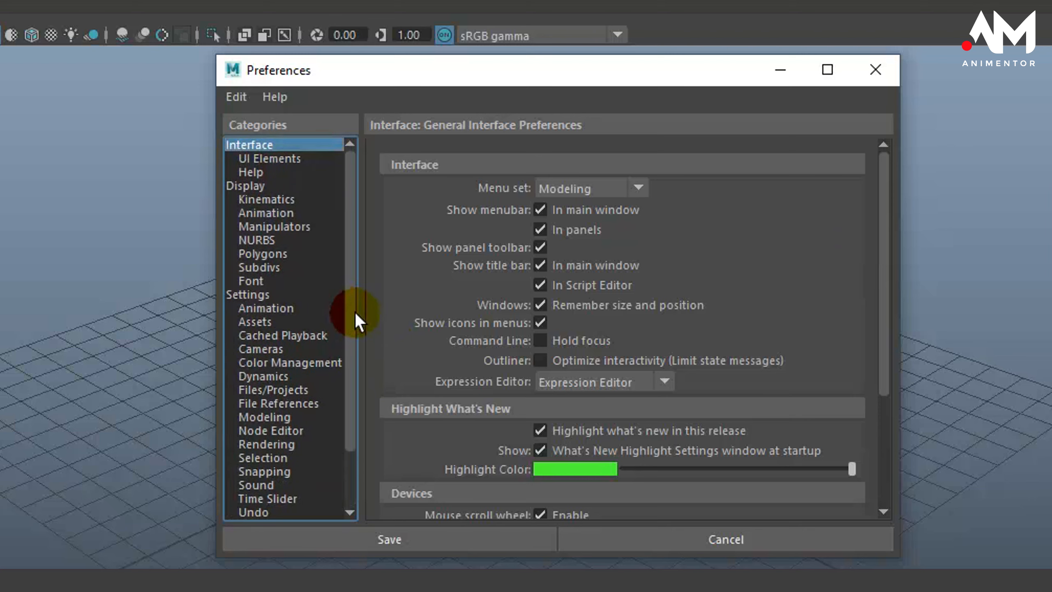
- Show the Animation preferences under Settings and review them down to the Tangents section
click(261, 307)
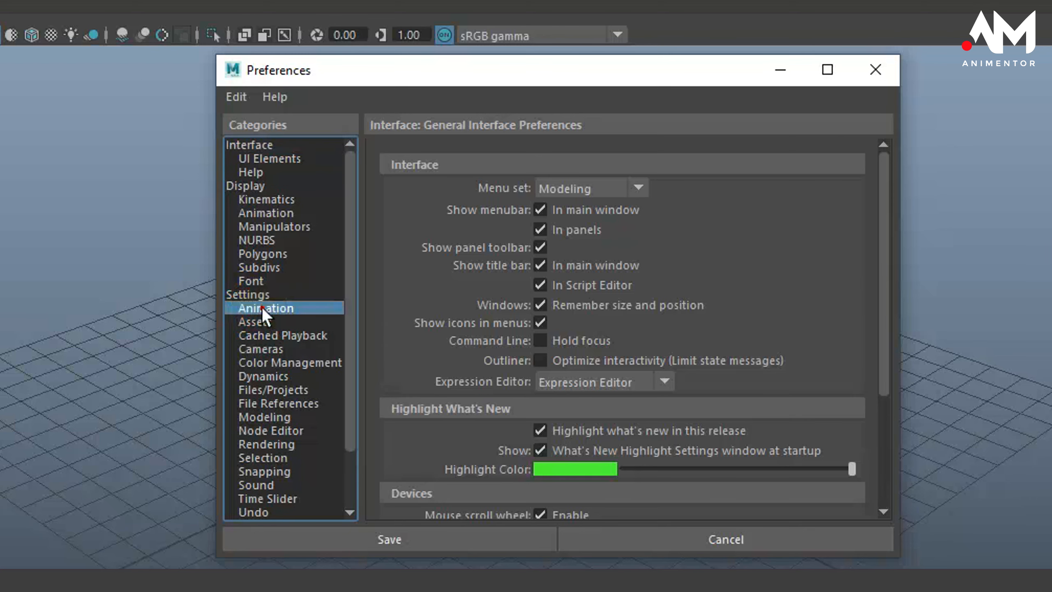
drag(350, 309, 347, 388)
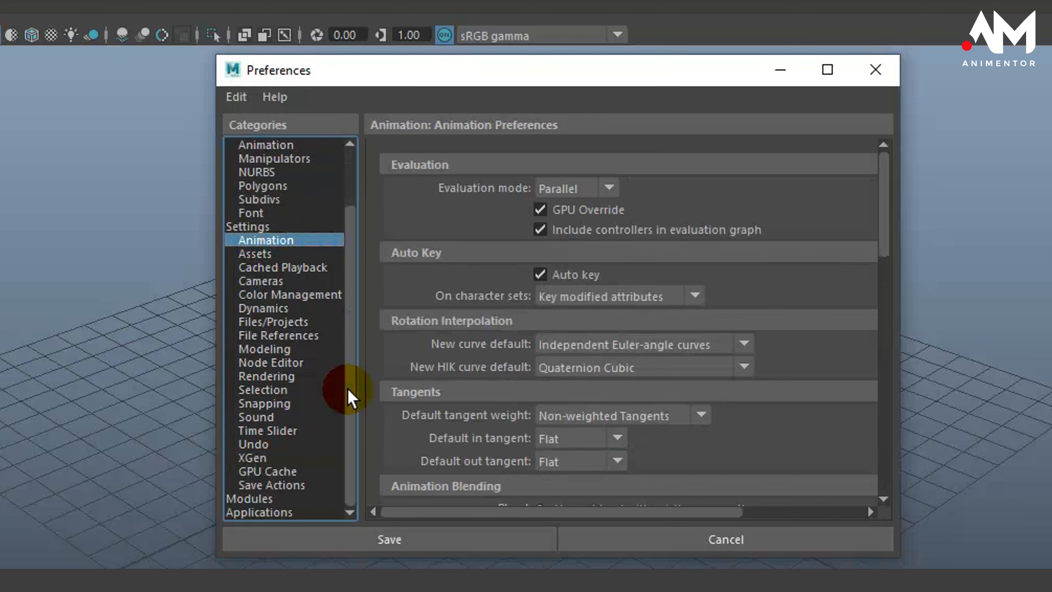
click(289, 430)
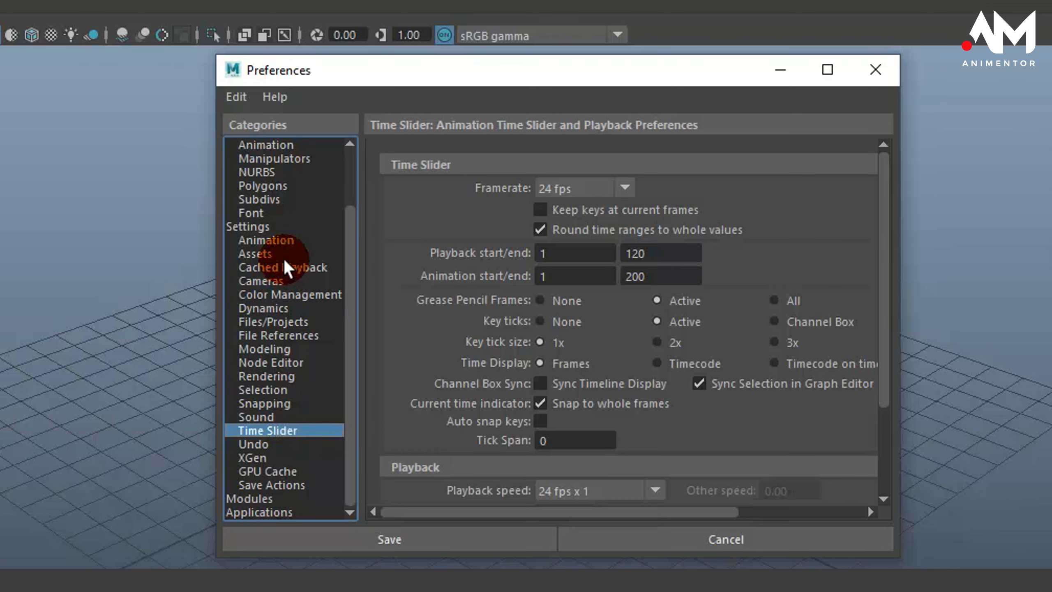
click(278, 244)
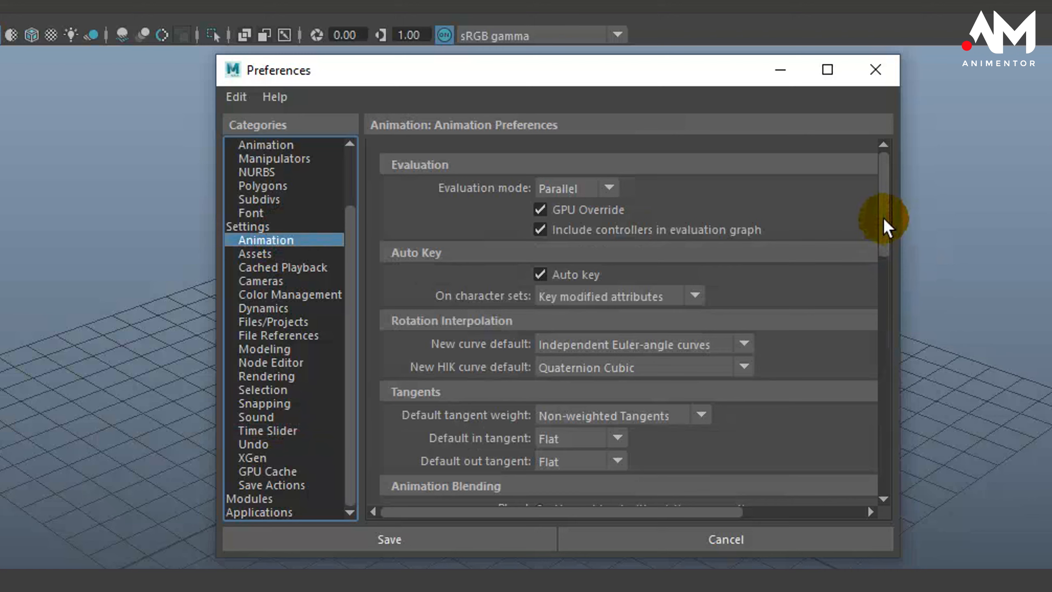
drag(882, 217, 884, 240)
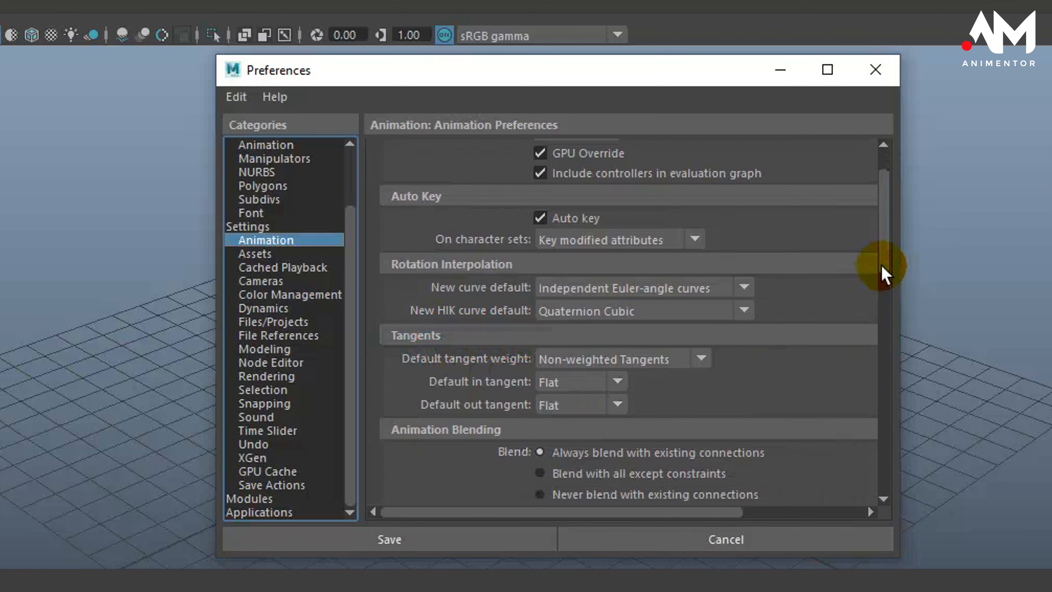
mouse_move(882, 266)
mouse_down()
mouse_move(882, 227)
mouse_move(880, 266)
mouse_up()
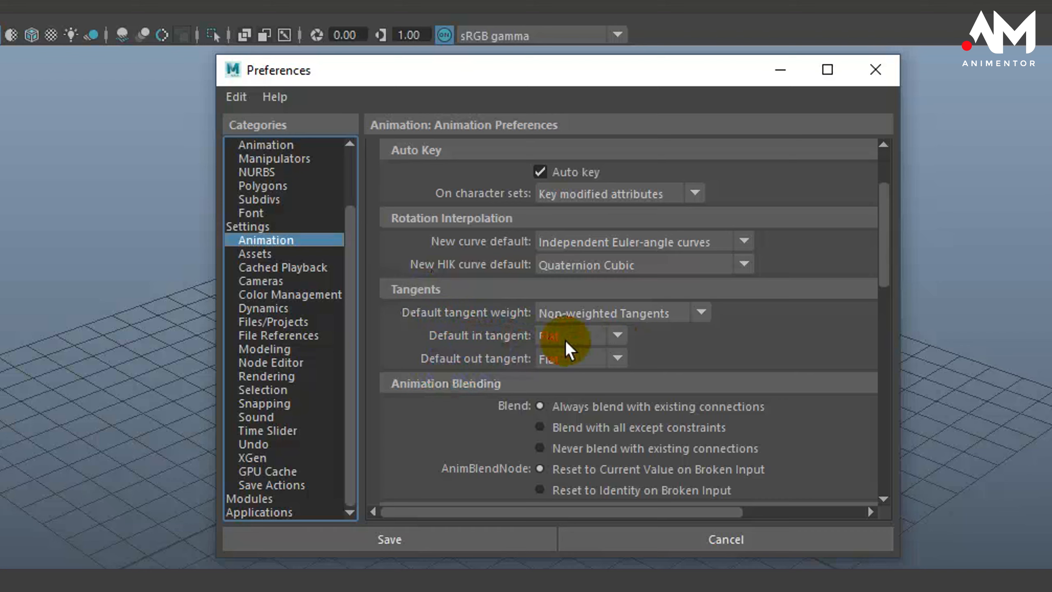
- Examine the tangent types offered for the default in tangent
click(618, 336)
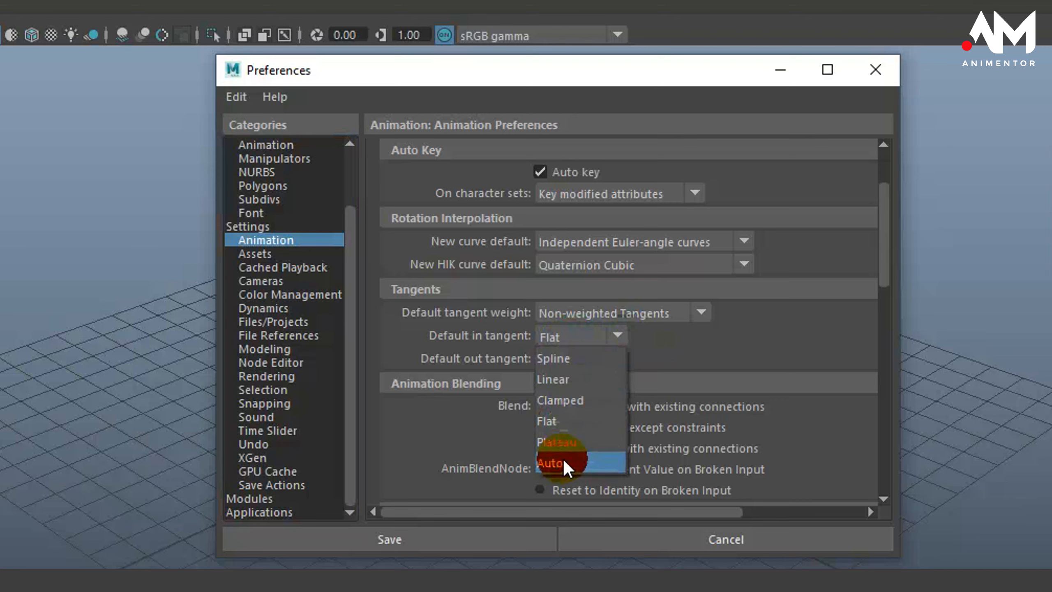
click(675, 353)
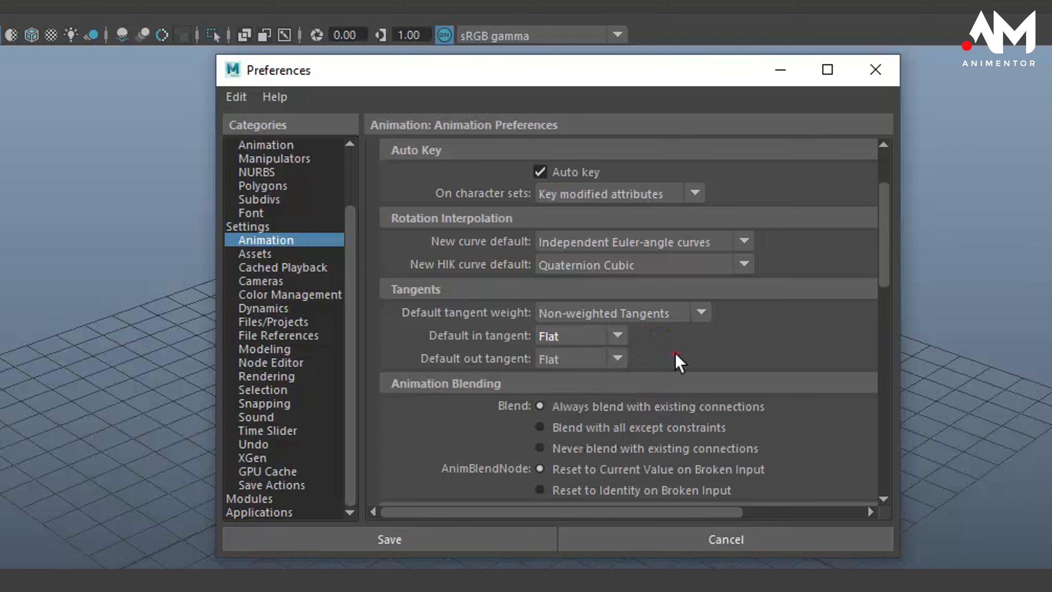
click(570, 336)
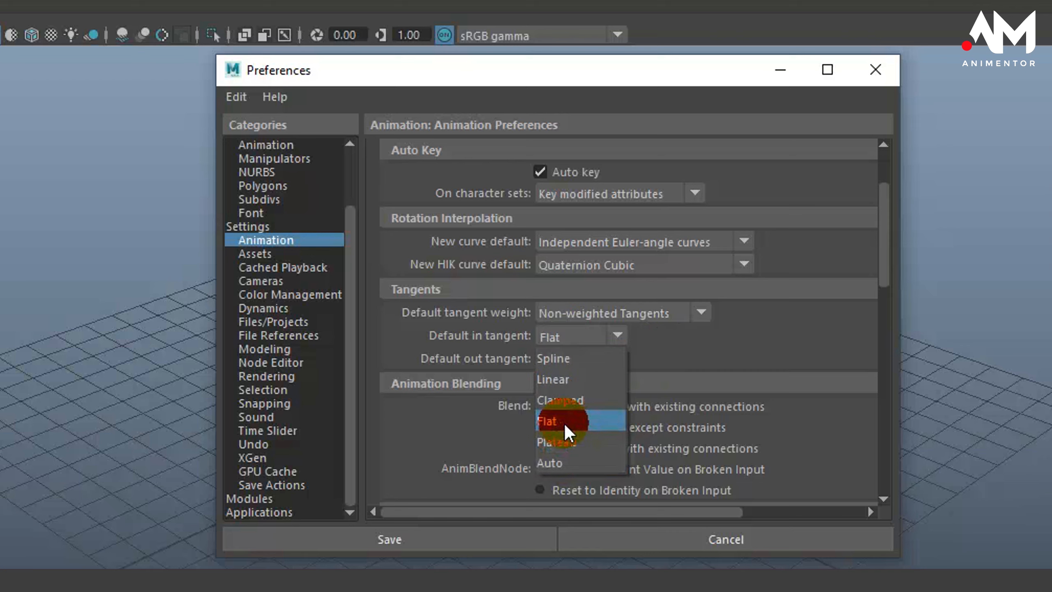
click(691, 346)
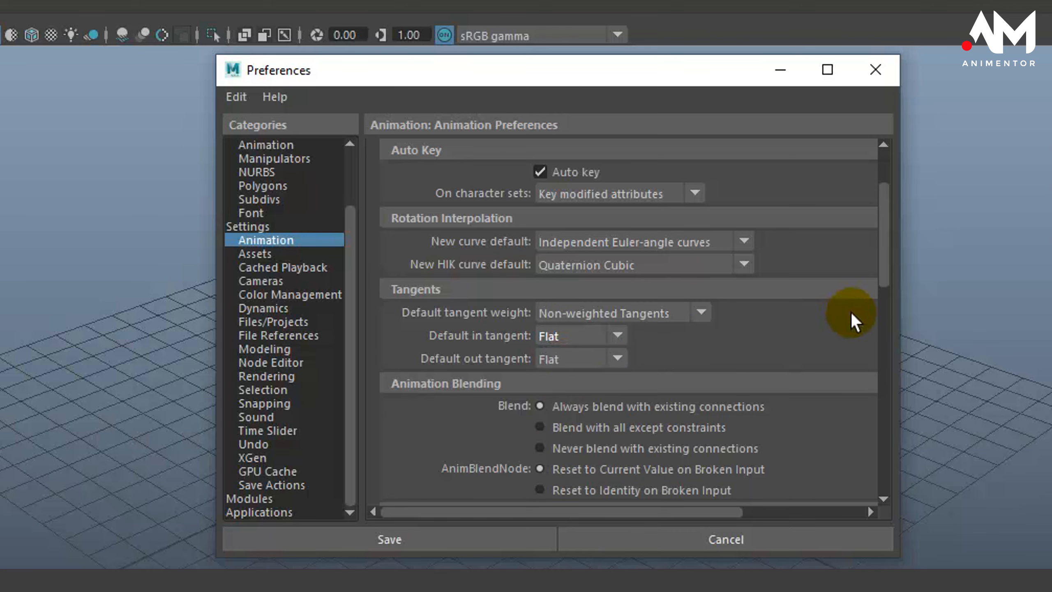
drag(881, 276, 865, 199)
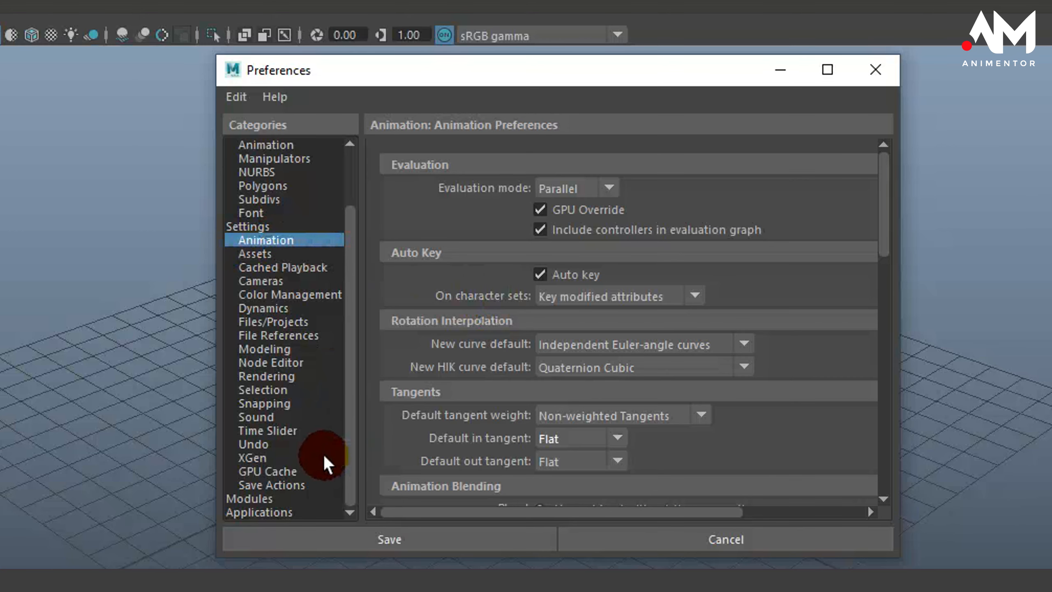
- Show the Time Slider preferences and examine the available framerate options from lowest to highest
click(284, 428)
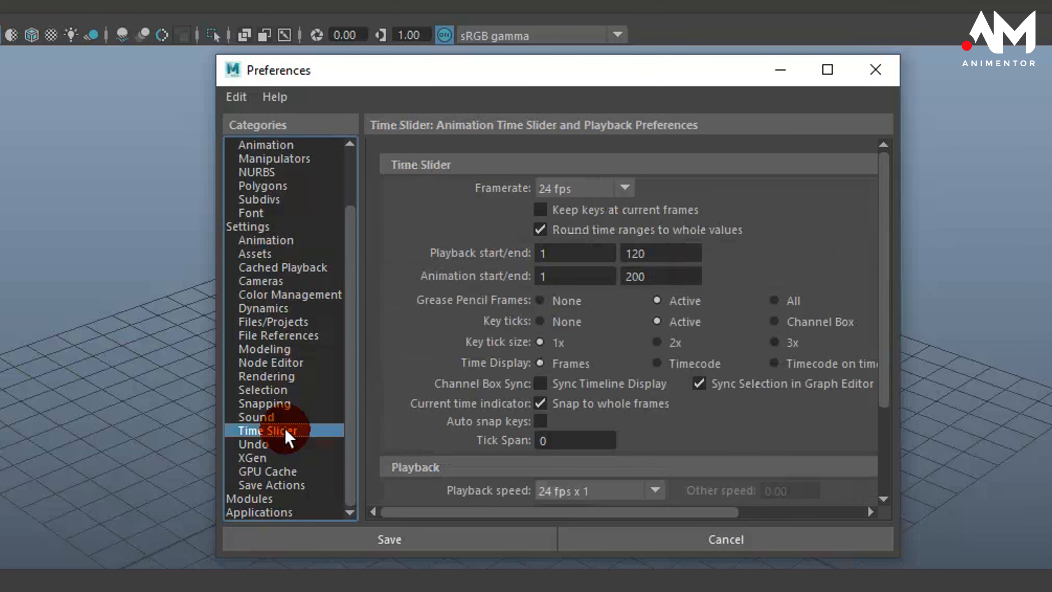
mouse_move(880, 307)
mouse_down()
mouse_move(881, 330)
mouse_move(879, 303)
mouse_up()
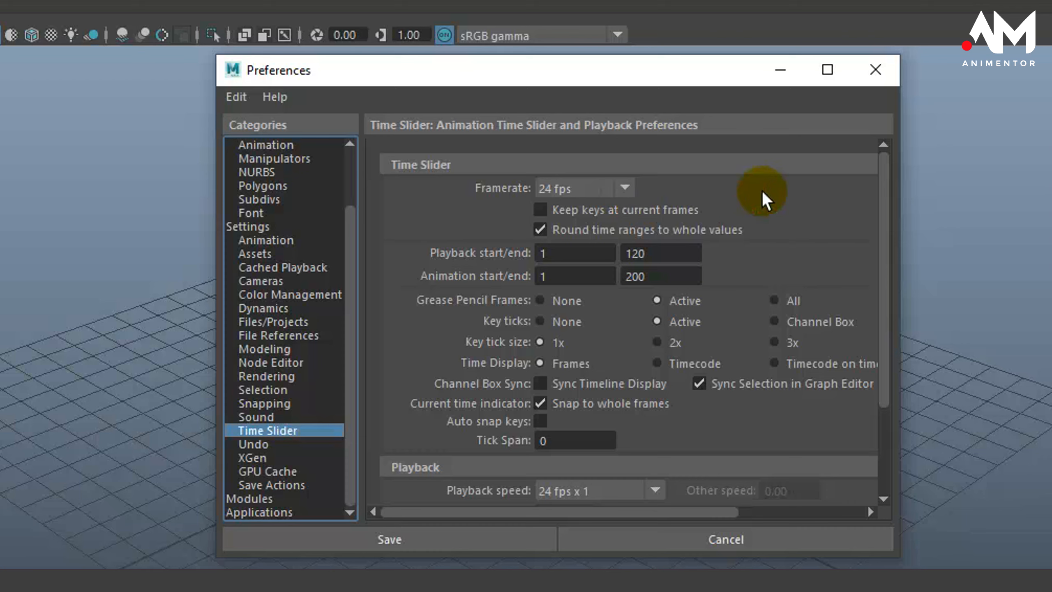
click(626, 189)
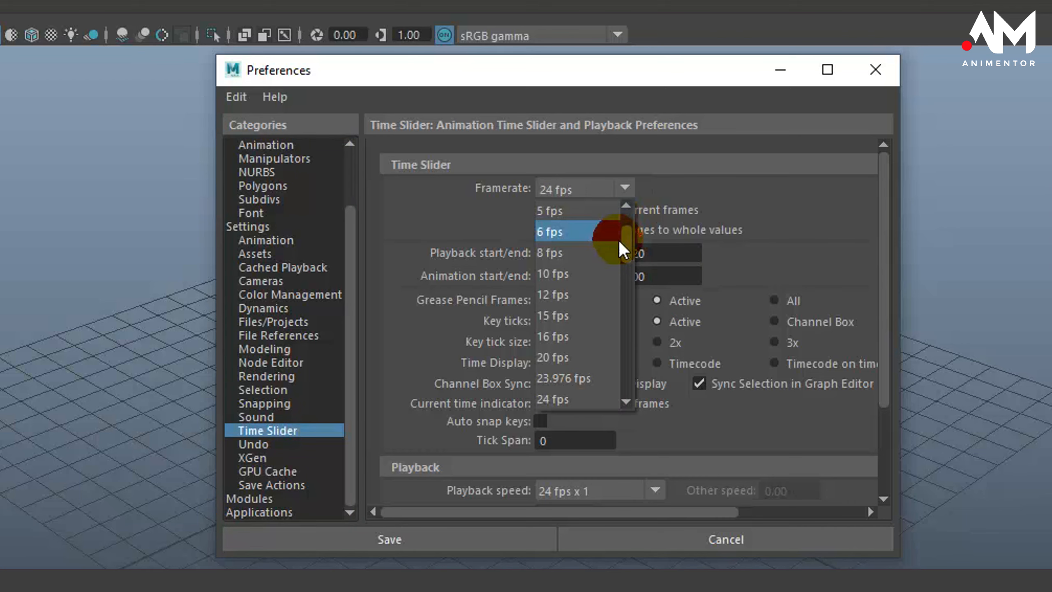
scroll(621, 236, up, 3)
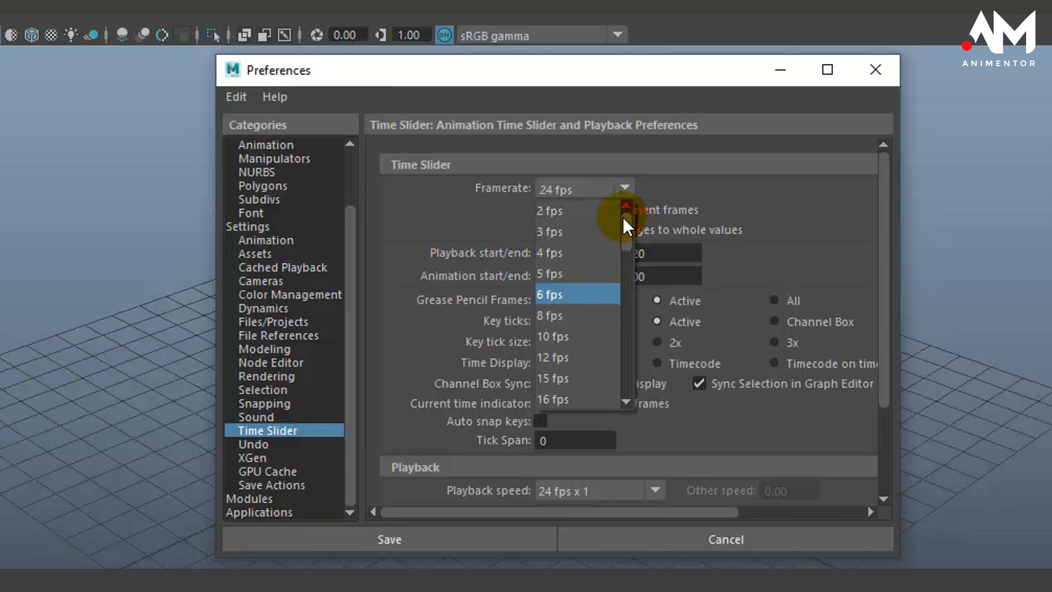
drag(623, 217, 627, 381)
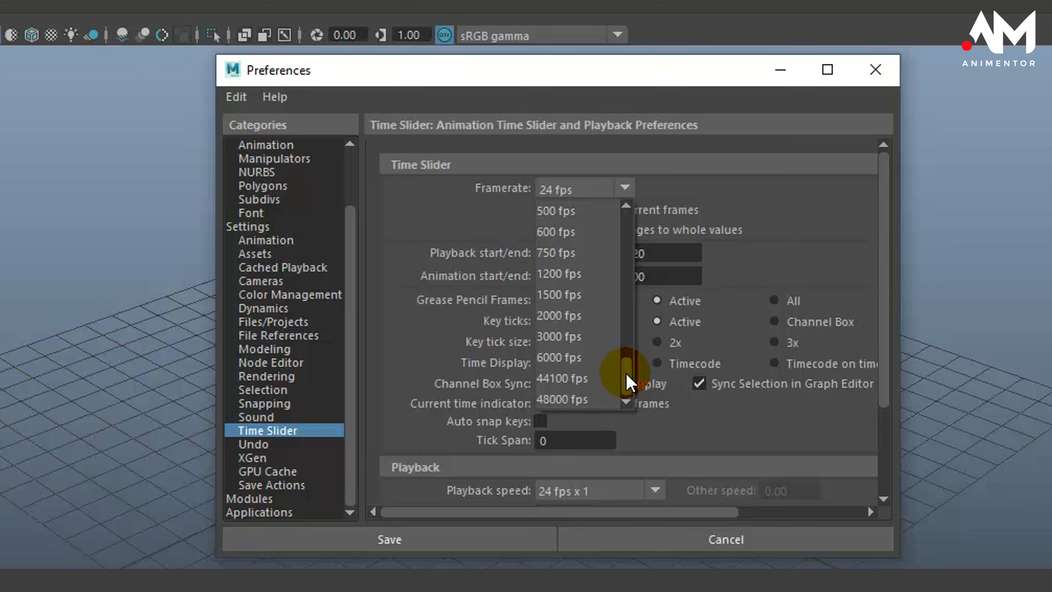
drag(626, 375, 570, 332)
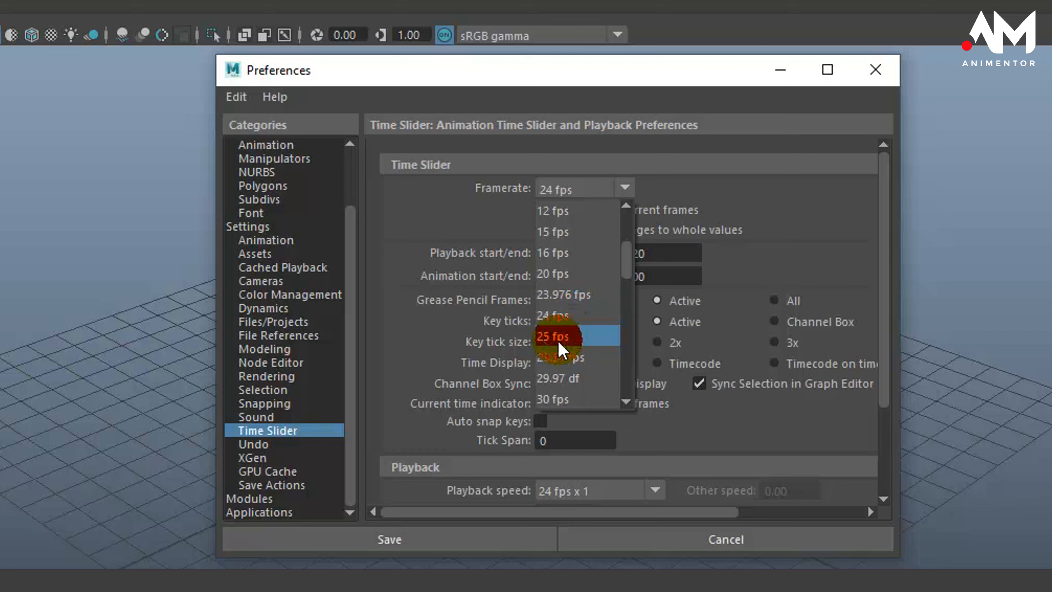
drag(558, 341, 630, 245)
click(677, 185)
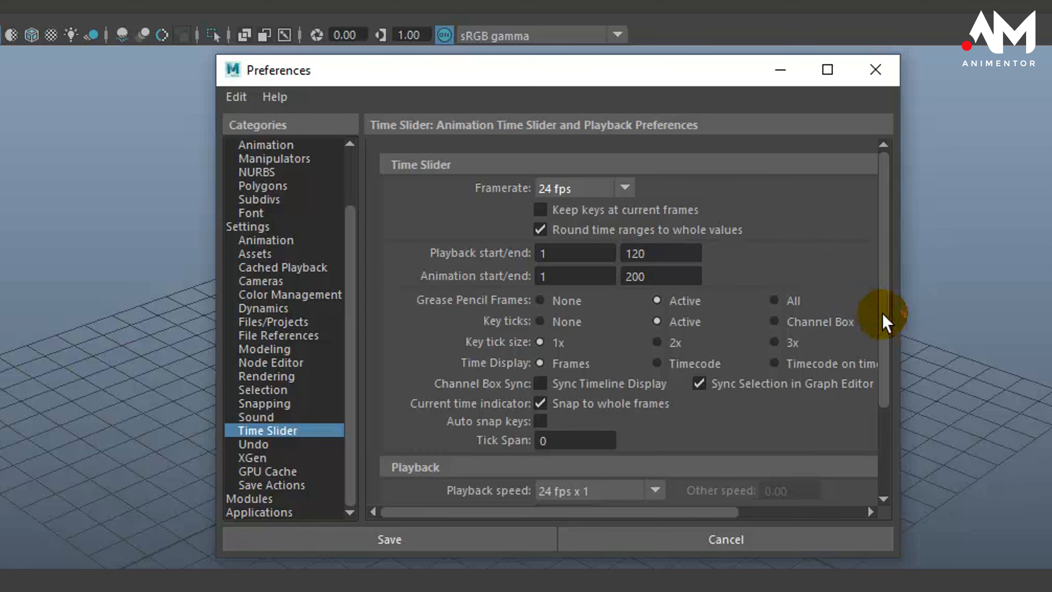
mouse_move(876, 284)
mouse_down()
mouse_move(880, 394)
mouse_move(885, 312)
mouse_move(873, 265)
mouse_up()
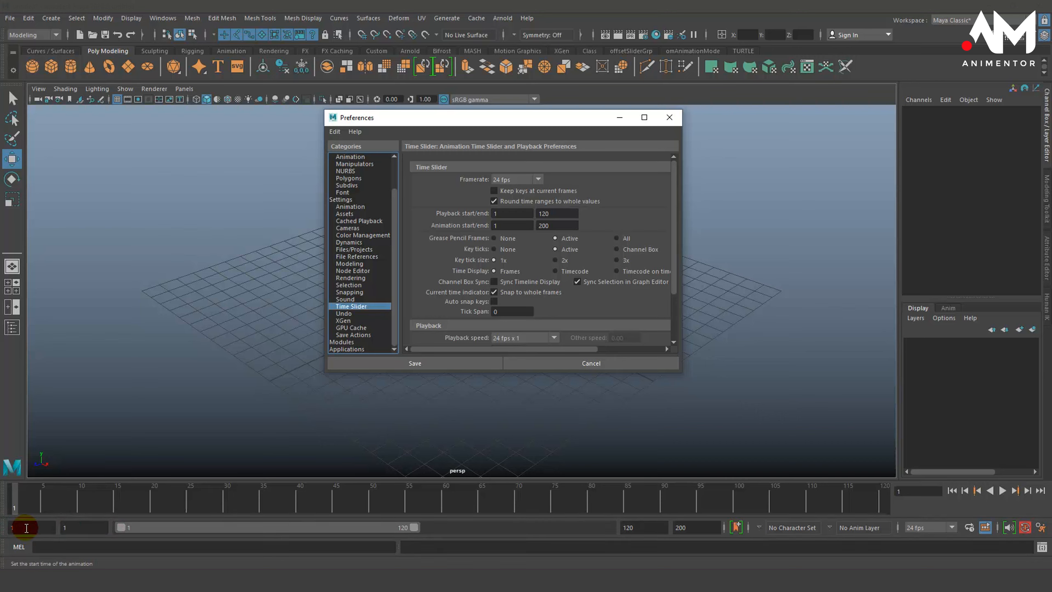
- Compare the playback start and end settings in the preferences with the matching range fields below the timeline
click(25, 527)
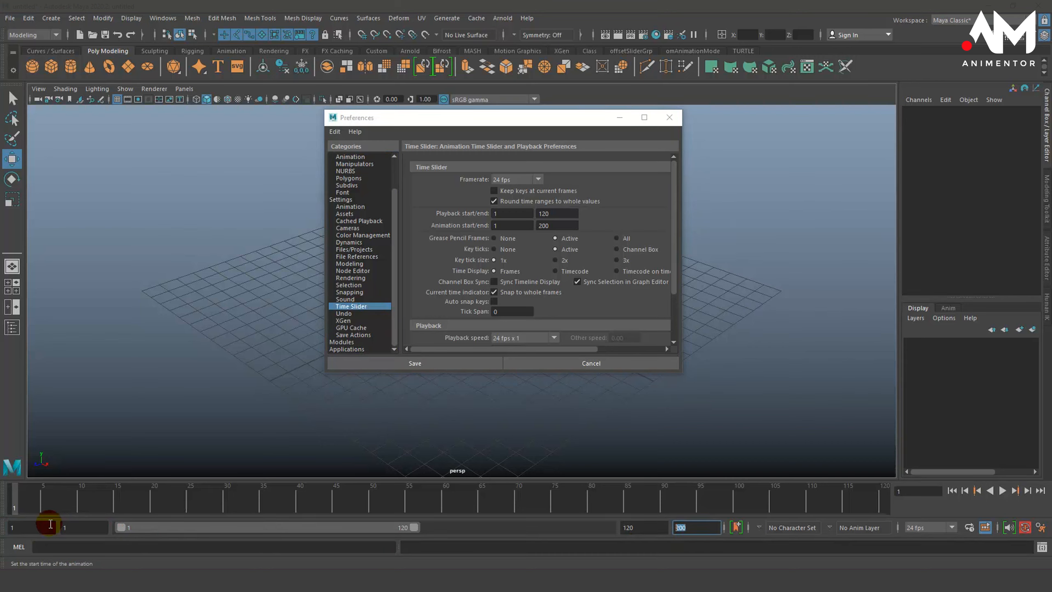
click(66, 526)
click(625, 527)
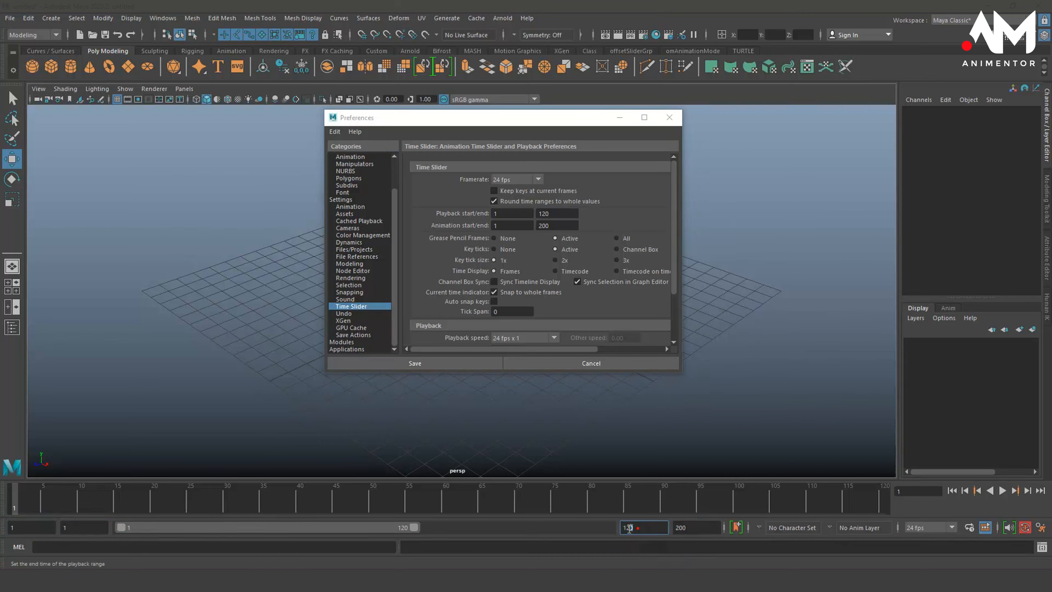
click(506, 214)
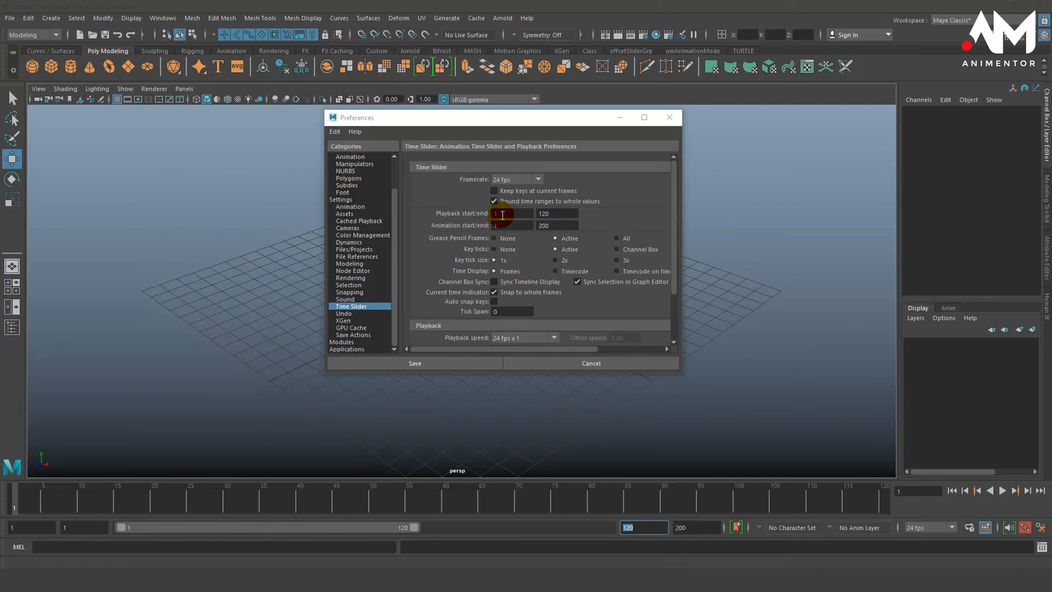
drag(502, 214, 541, 213)
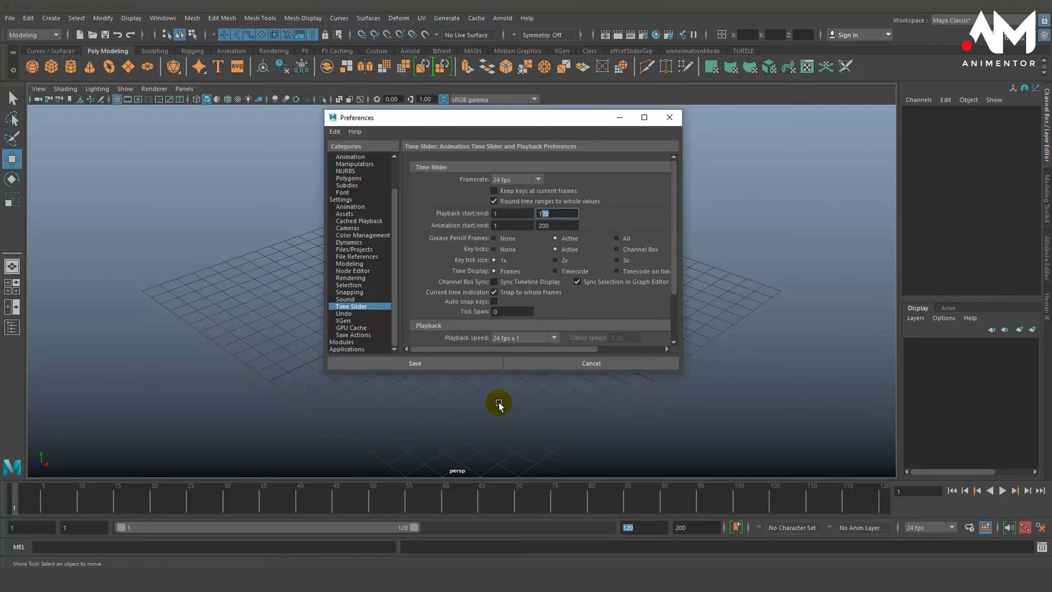
click(561, 212)
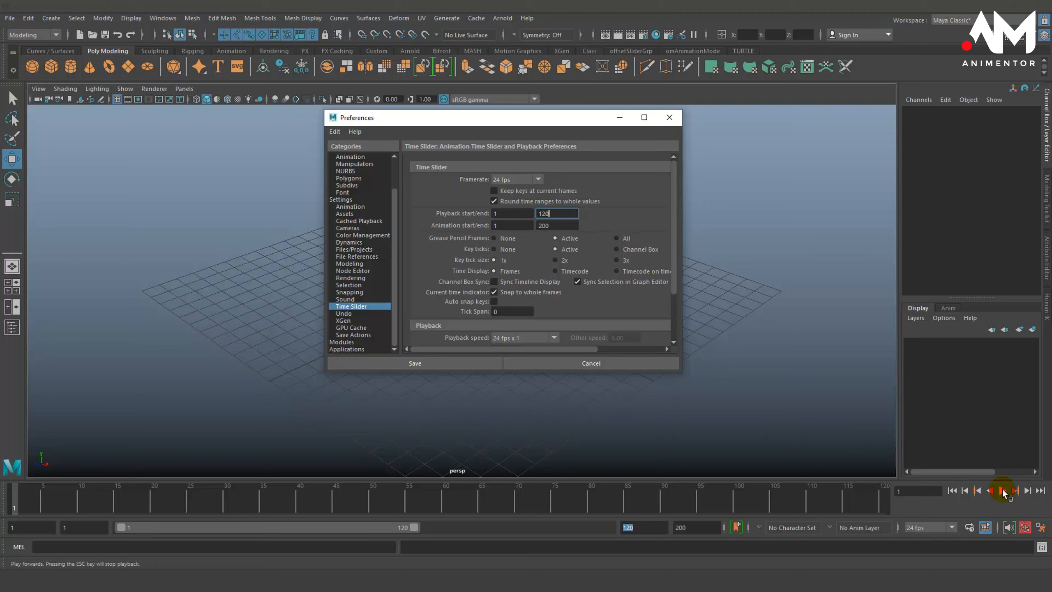
click(506, 213)
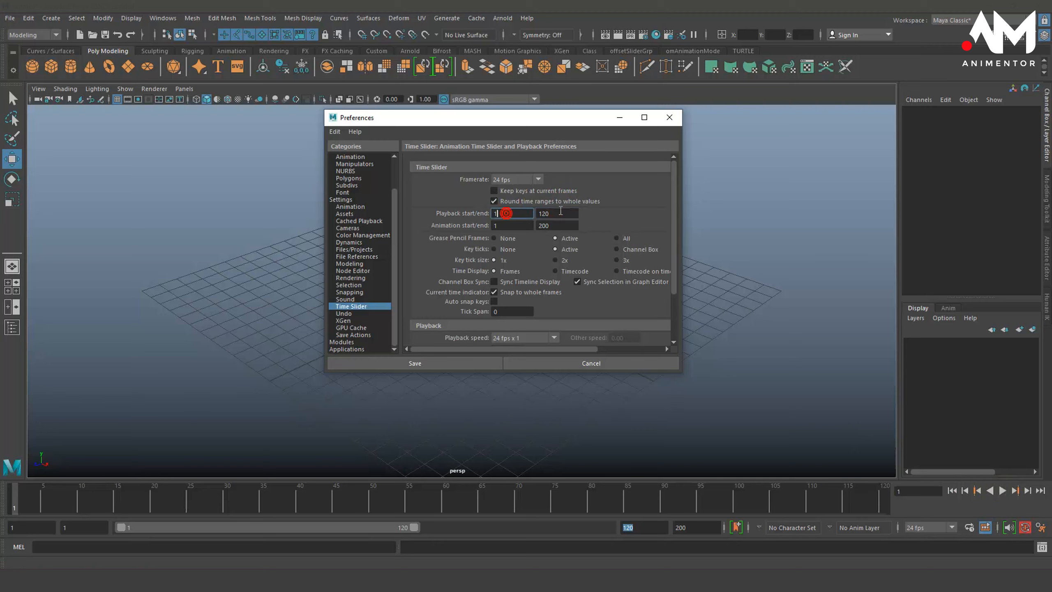
click(562, 213)
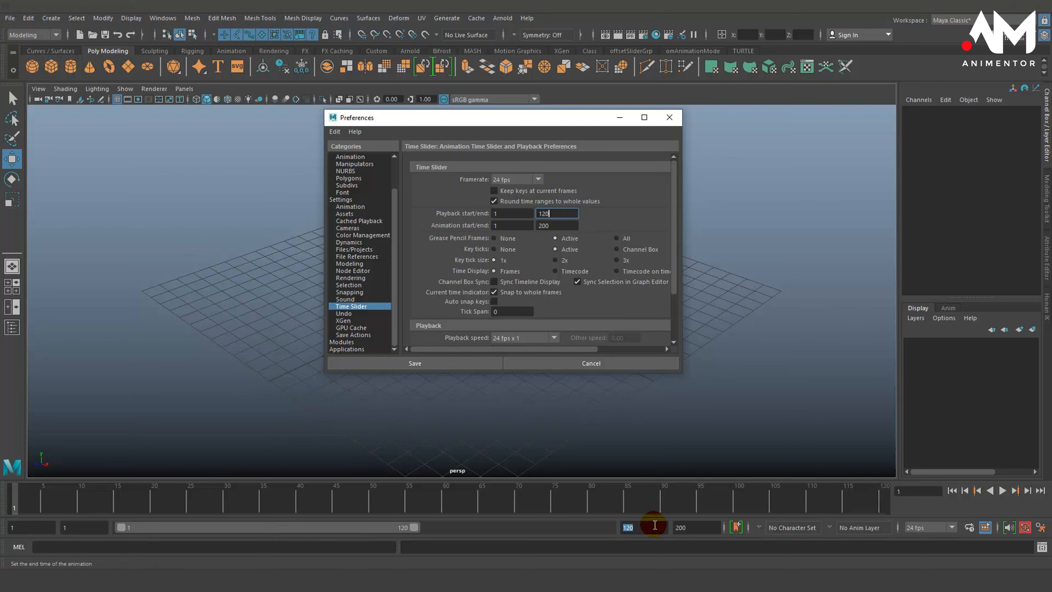
mouse_move(52, 512)
mouse_down()
mouse_move(25, 511)
mouse_move(878, 513)
mouse_move(16, 509)
mouse_up()
- Compare the animation start and end settings in the preferences with the animation end field below the timeline
click(512, 225)
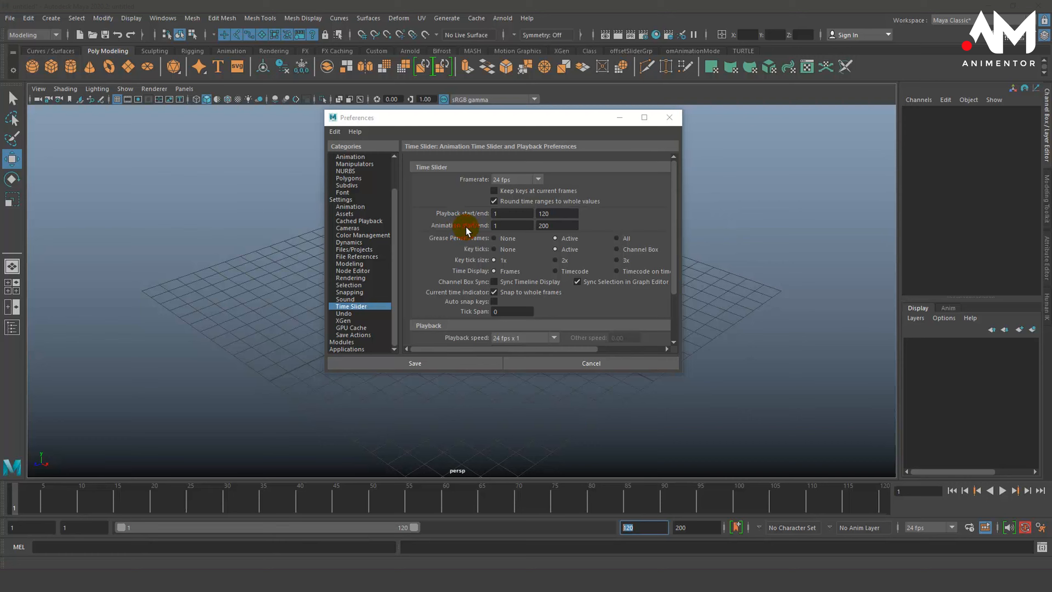
double_click(547, 226)
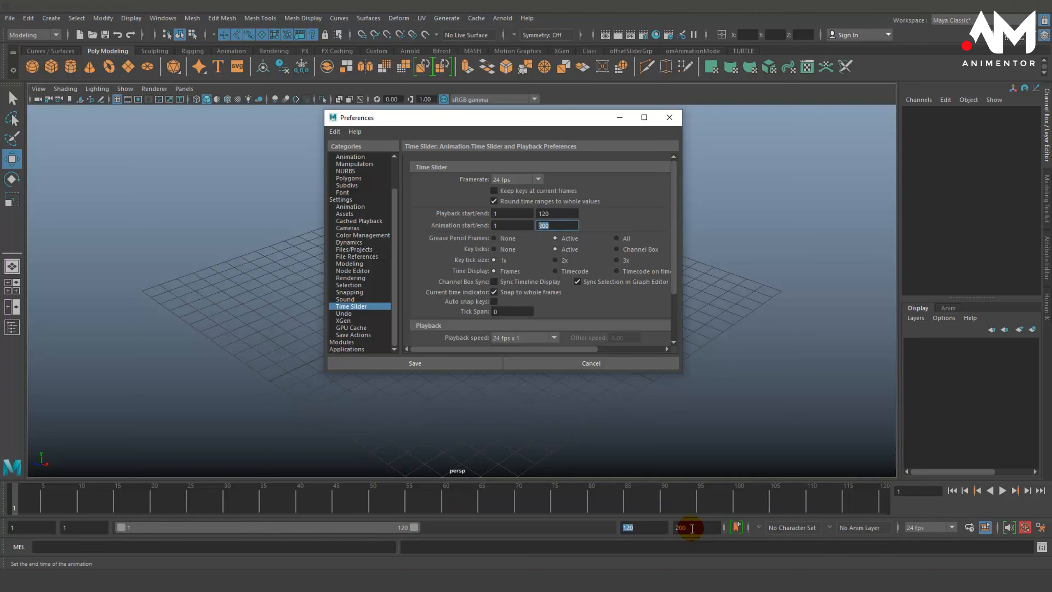
click(679, 527)
drag(679, 529, 697, 530)
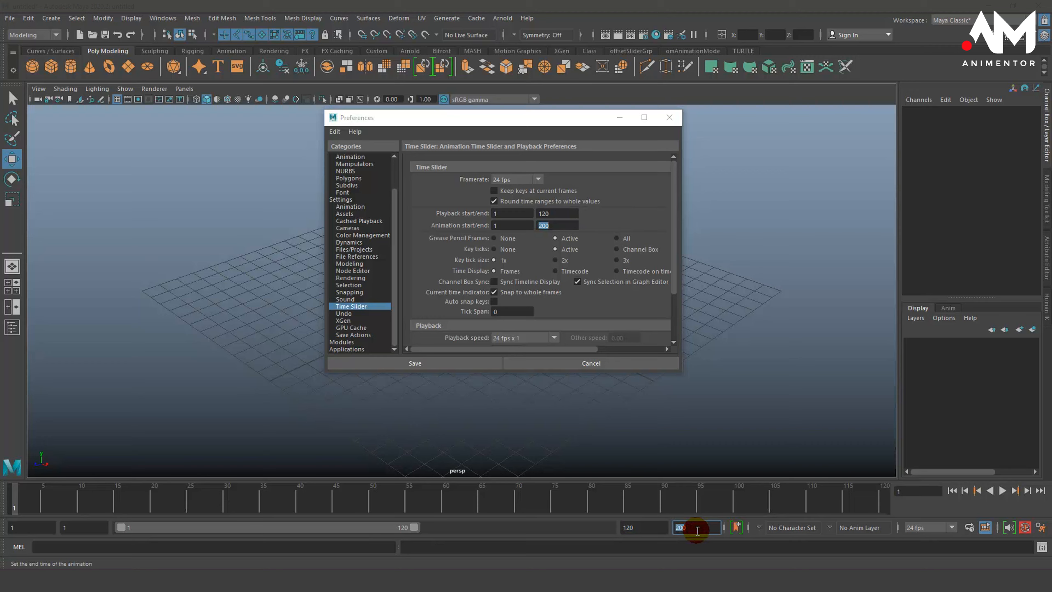
- Extend the playback range to end at frame 200, matching the animation end
click(559, 227)
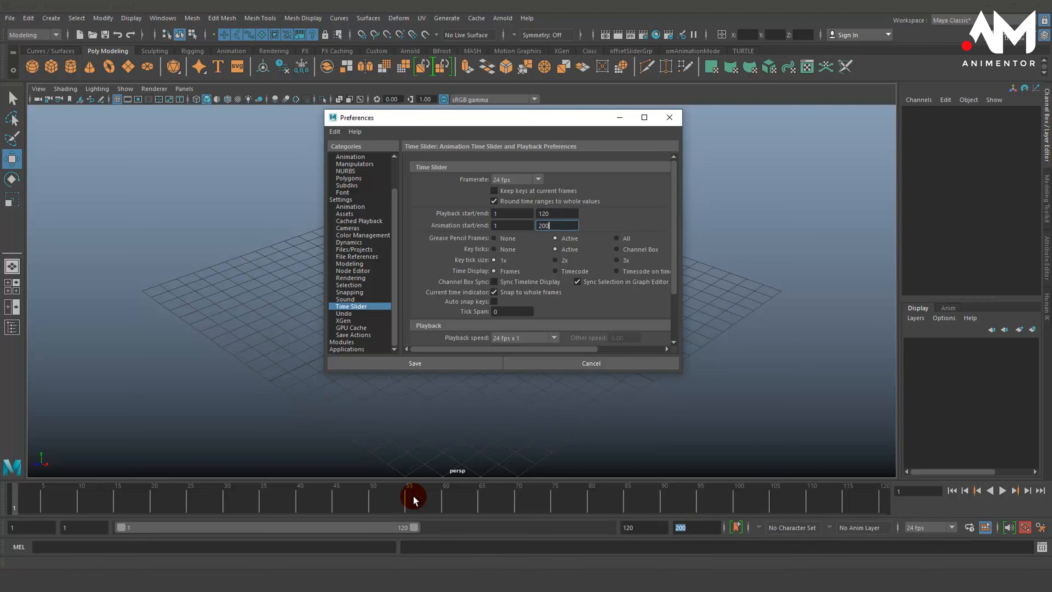
mouse_move(15, 503)
mouse_down()
mouse_move(446, 505)
mouse_move(891, 535)
mouse_move(5, 527)
mouse_up()
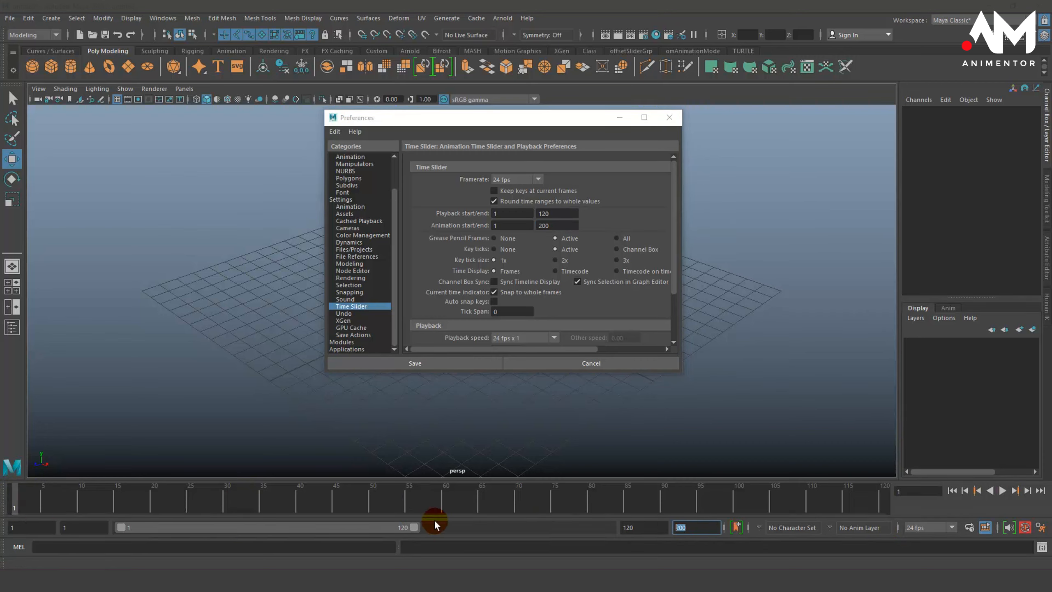
drag(414, 531, 609, 531)
double_click(557, 225)
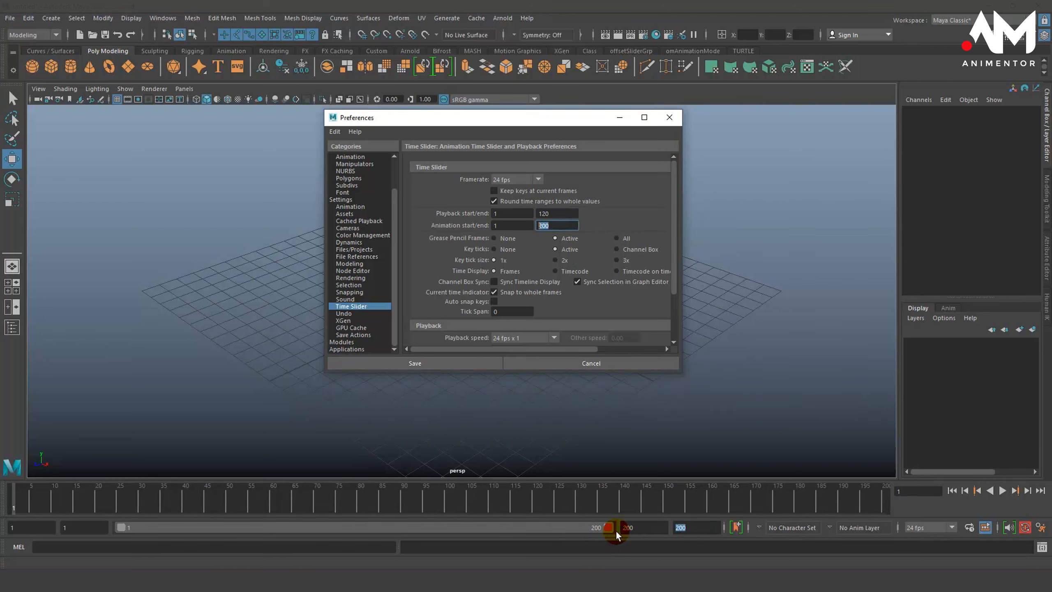
- Narrow the playback range to frames 5 through 45 and move the current time to frame 5
drag(609, 532, 227, 537)
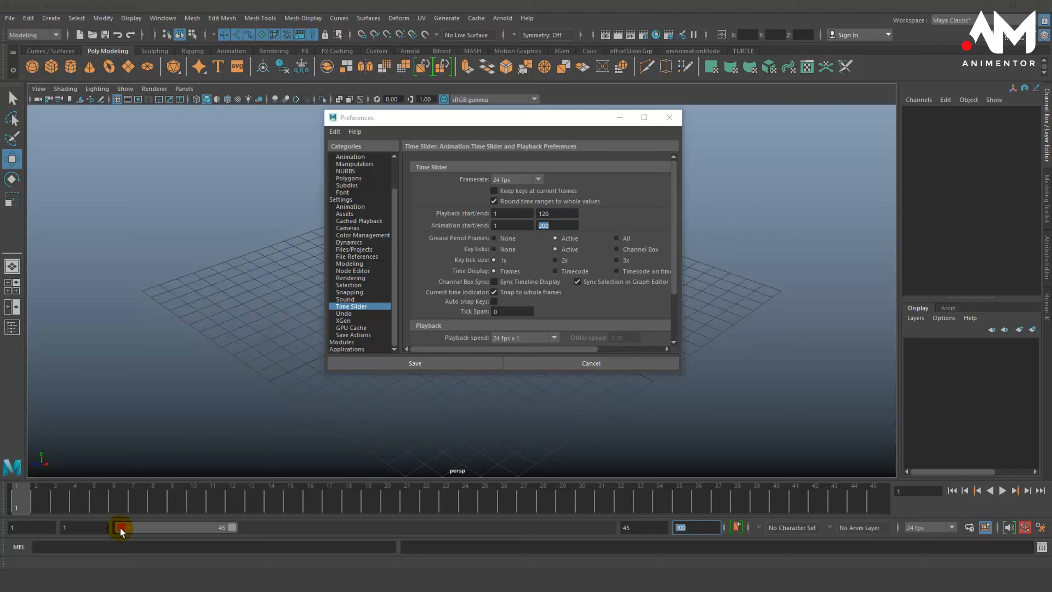
drag(121, 526, 132, 524)
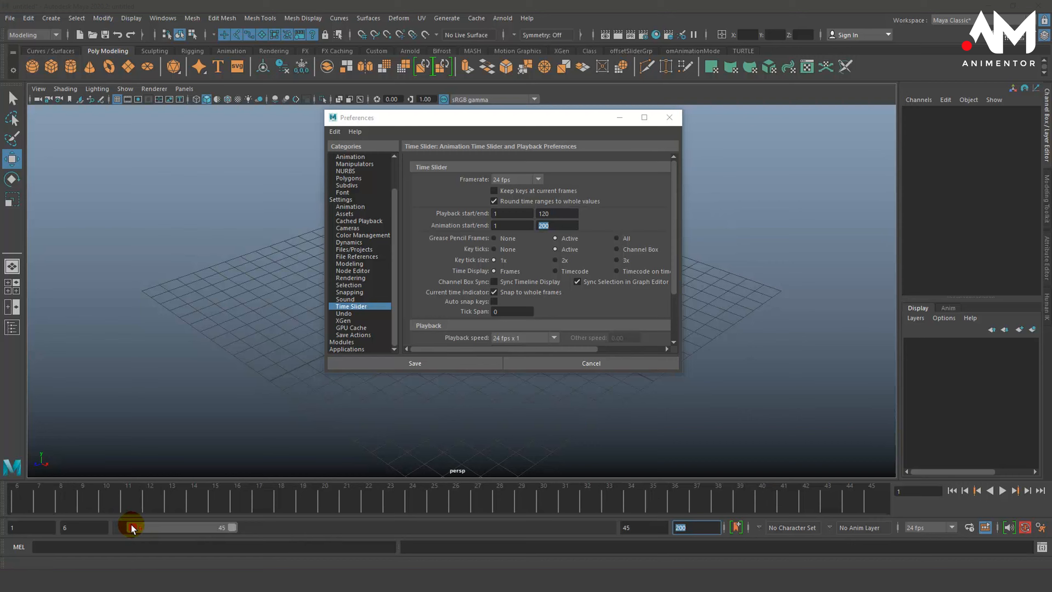
click(18, 501)
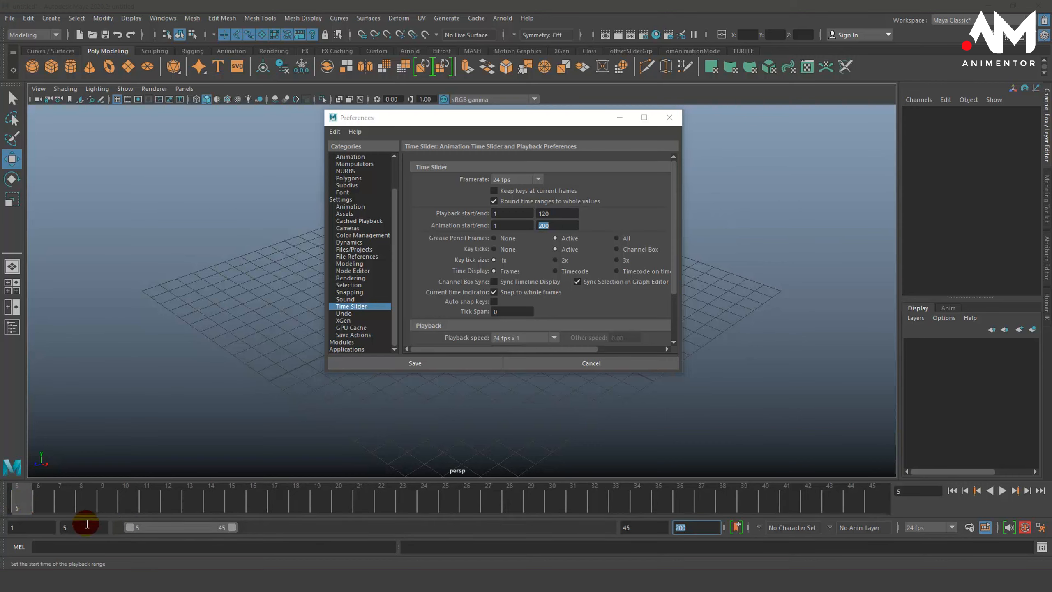
- Scrub through the shortened playback range and compare its limits with the animation start and end fields
mouse_move(52, 504)
mouse_down()
mouse_move(64, 502)
mouse_move(0, 501)
mouse_up()
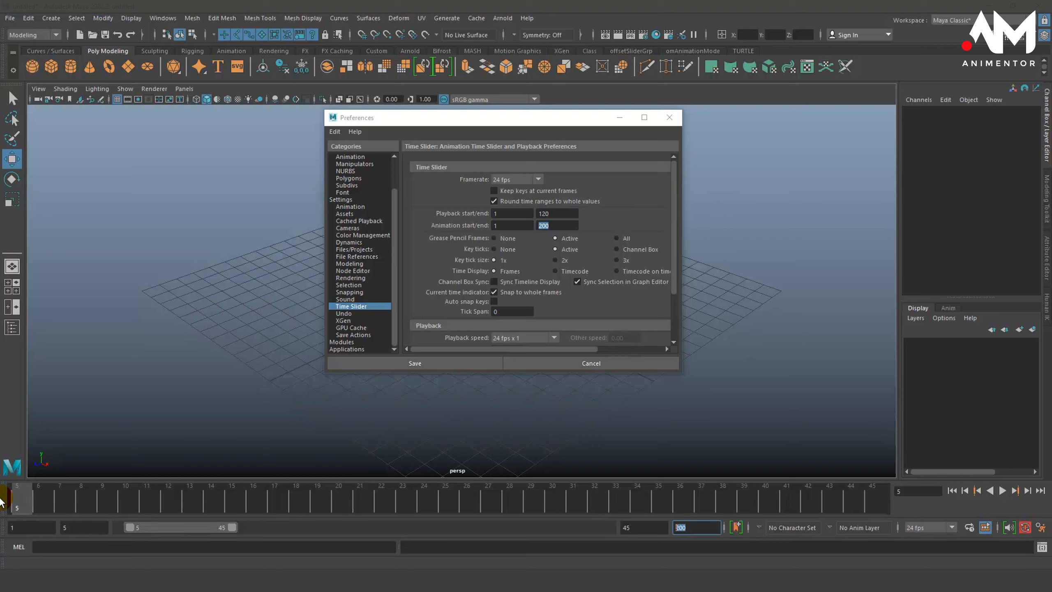
click(230, 528)
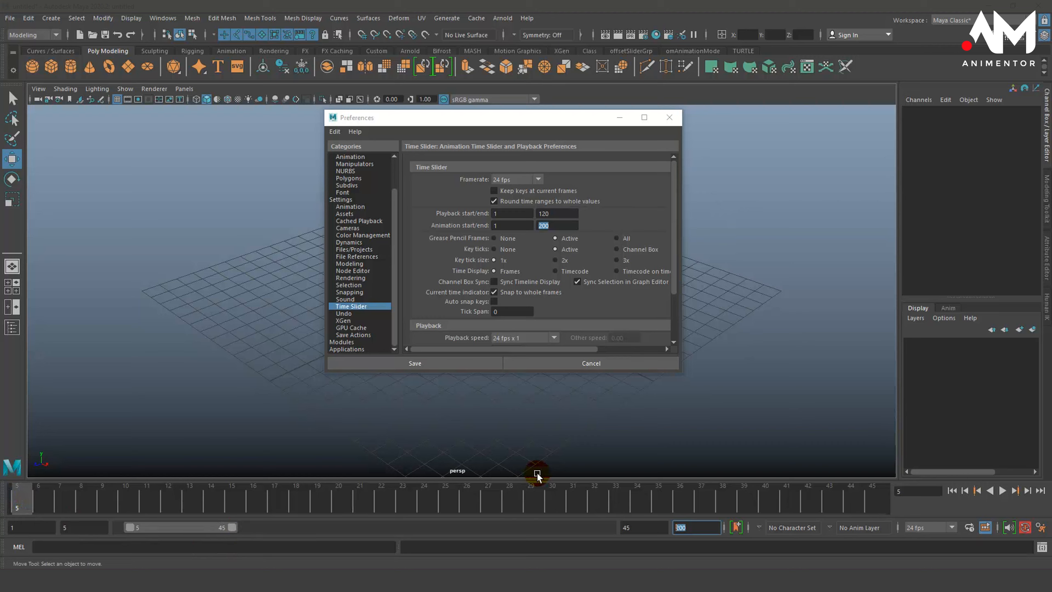
drag(25, 499, 782, 497)
drag(891, 500, 15, 504)
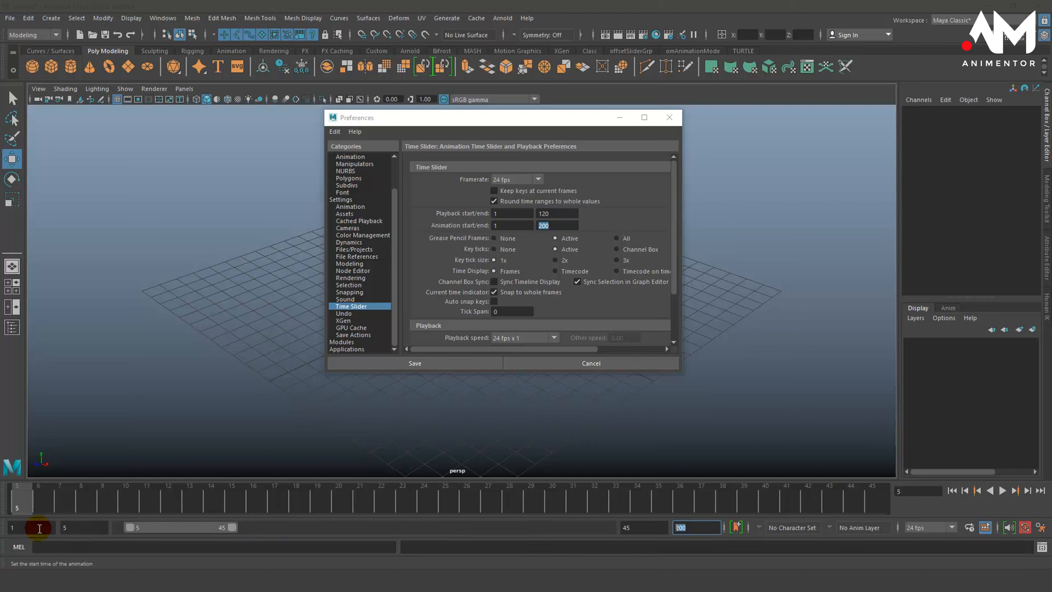
click(11, 527)
double_click(695, 527)
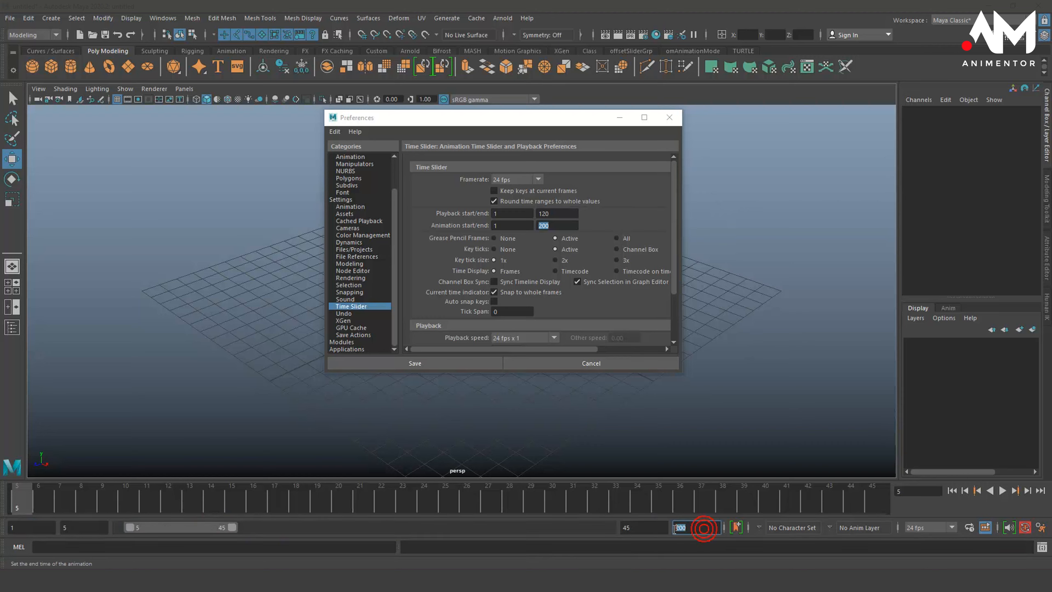
- Restore the playback range to frames 1 through 200 and set the animation end to frame 500
drag(129, 527, 111, 532)
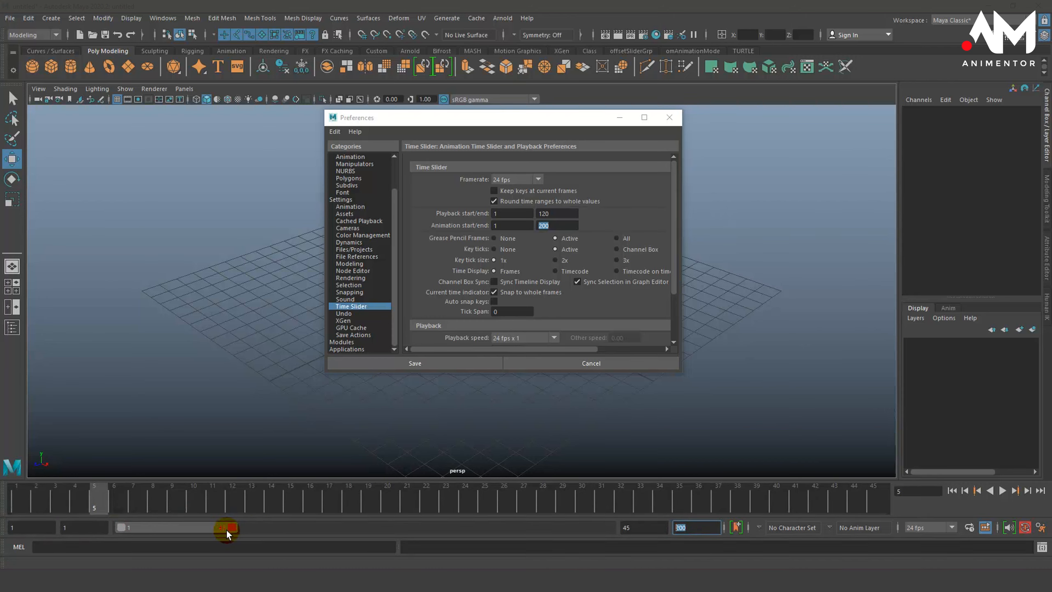
drag(232, 529, 618, 541)
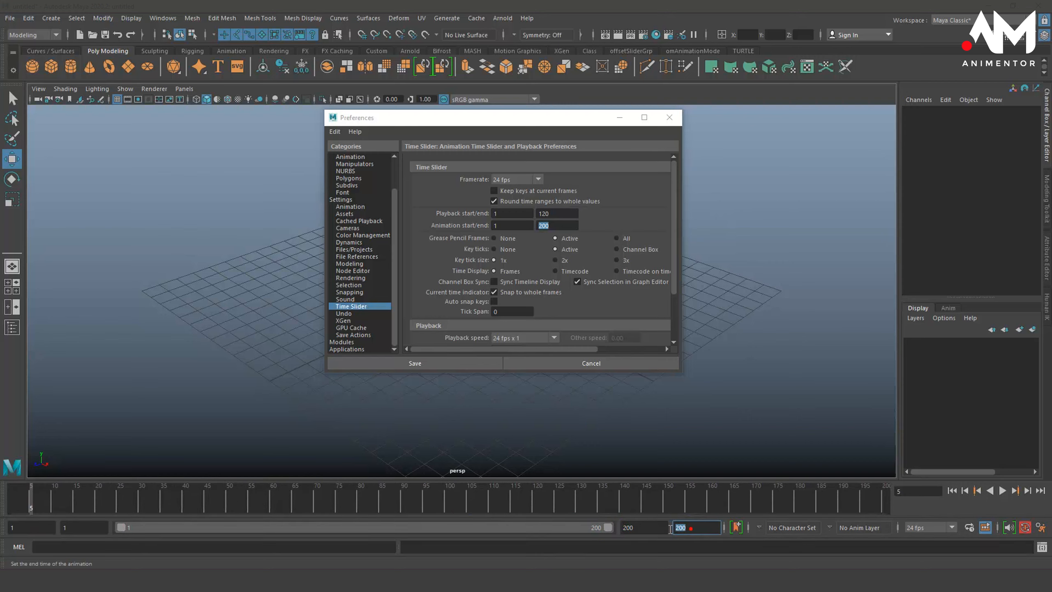
drag(670, 529, 666, 528)
text(300)
key(Return)
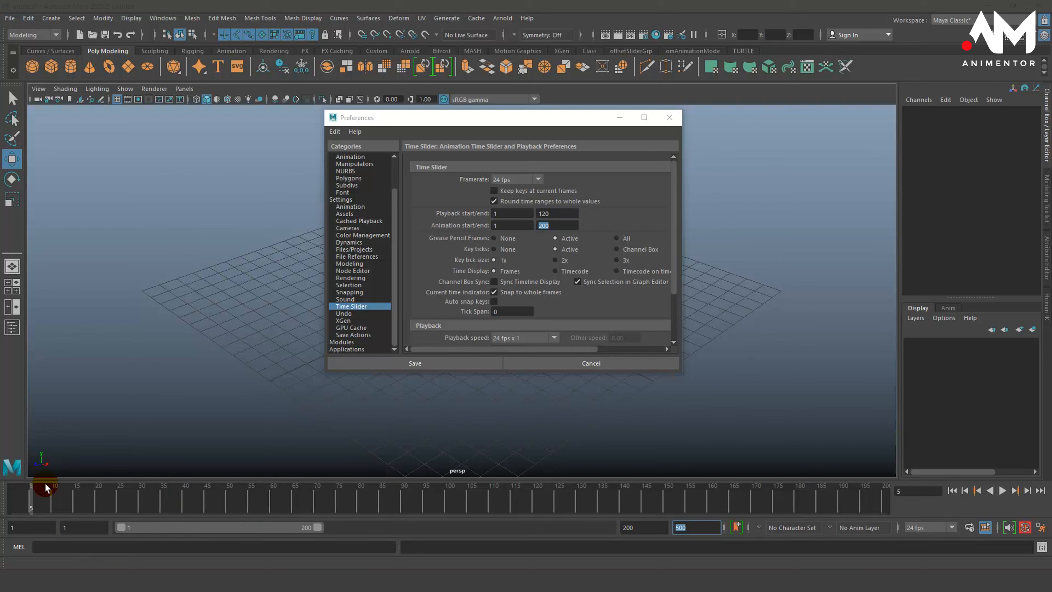
- Extend the playback range to end at frame 500 and scrub the current time to frame 235
key(alt+v)
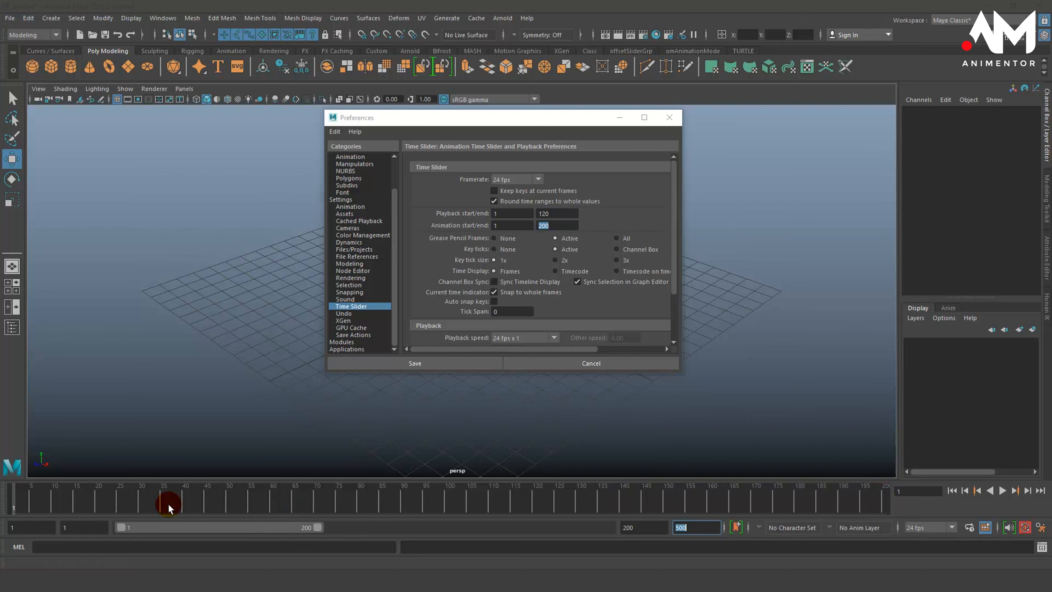
click(692, 526)
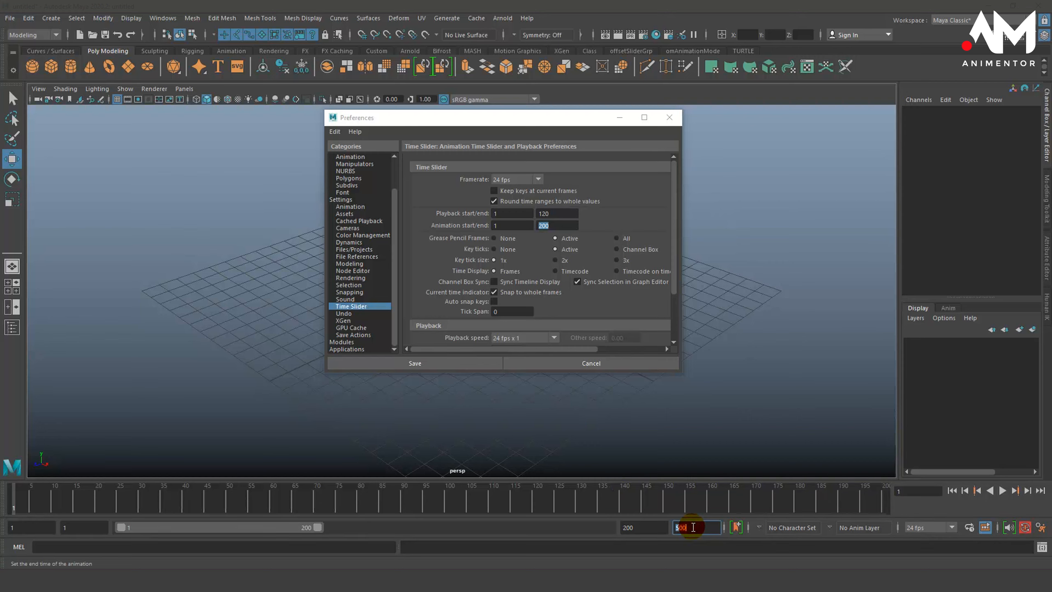
double_click(692, 526)
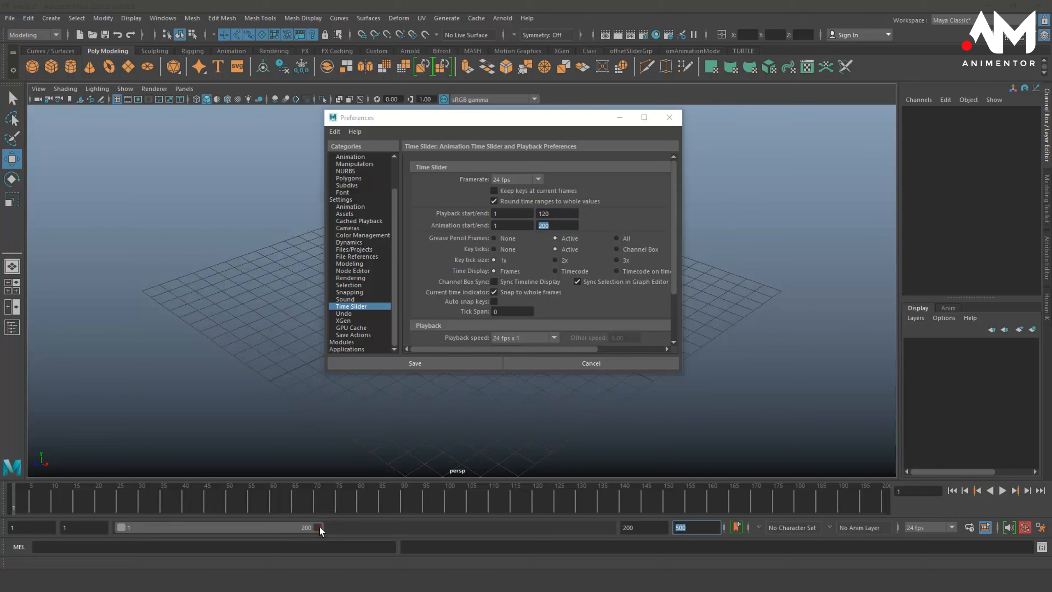
drag(318, 530, 634, 538)
key(alt+v)
drag(9, 504, 423, 523)
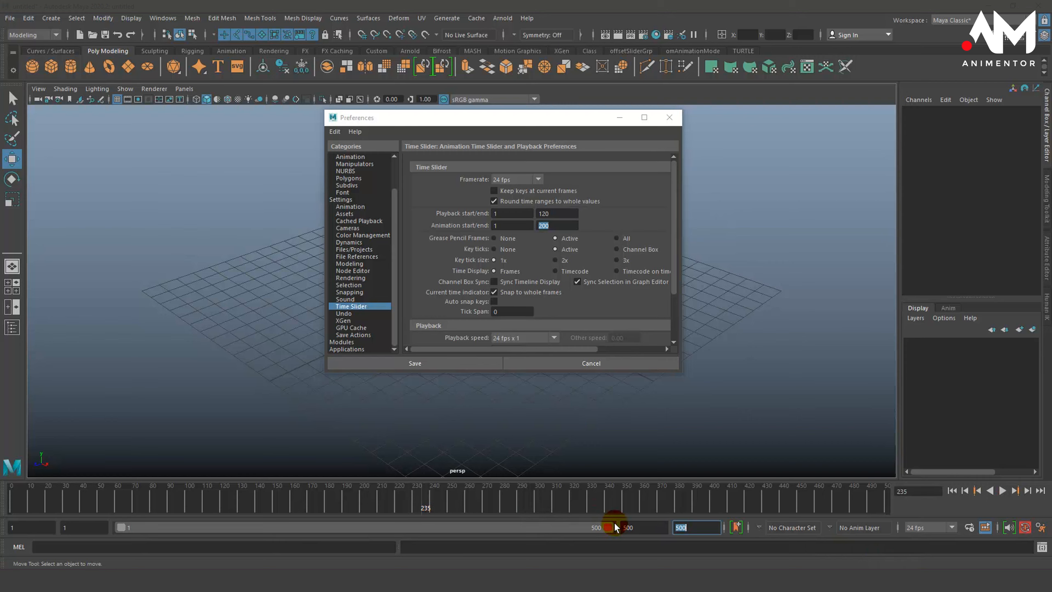
- Narrow the playback range to frames 220 through 307 and slide the whole range slightly earlier
drag(608, 527, 421, 527)
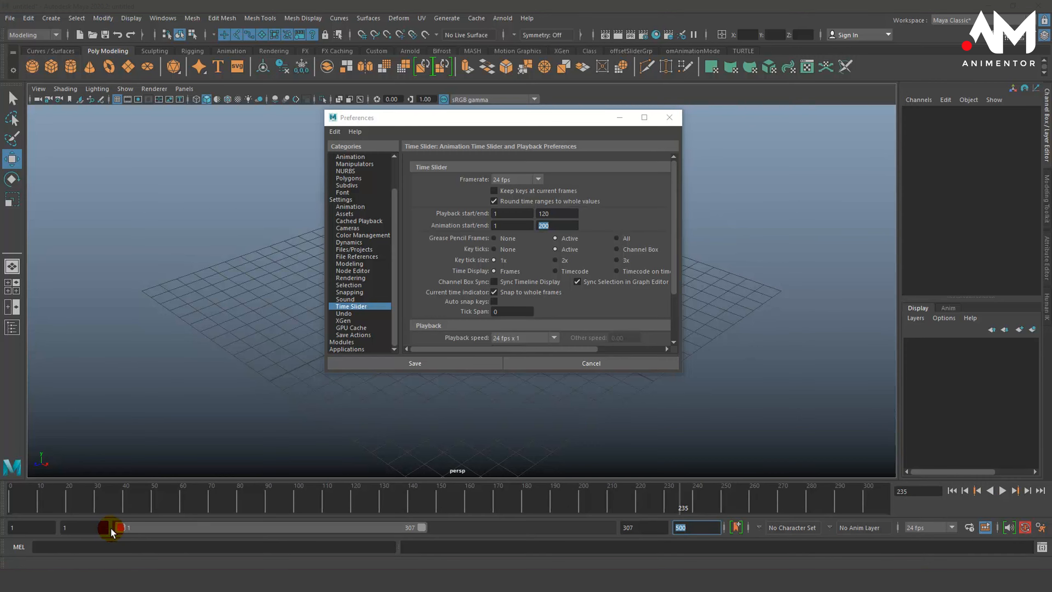
drag(120, 527, 349, 532)
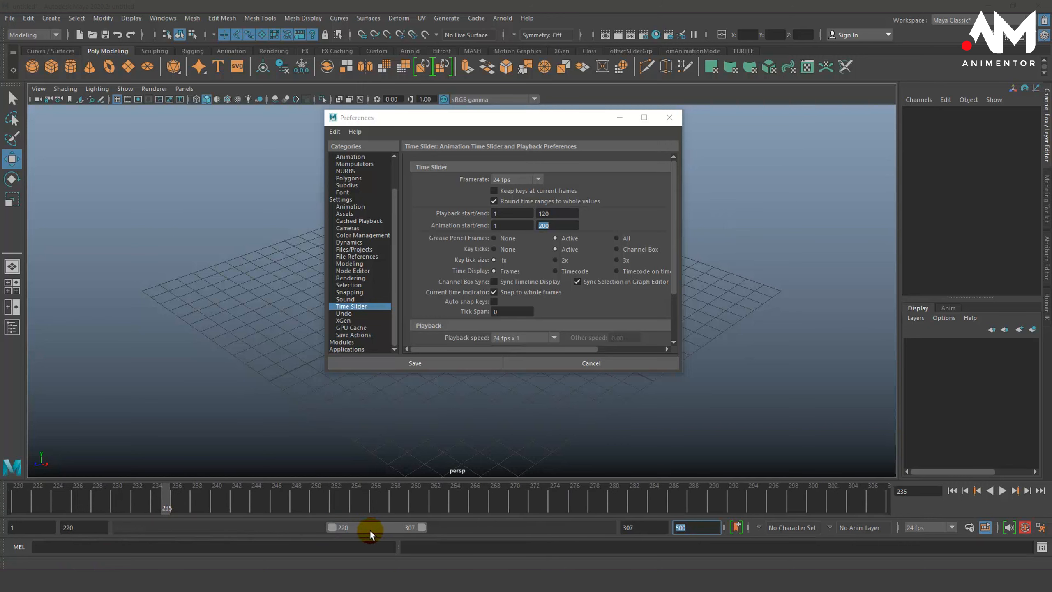
drag(375, 526, 353, 526)
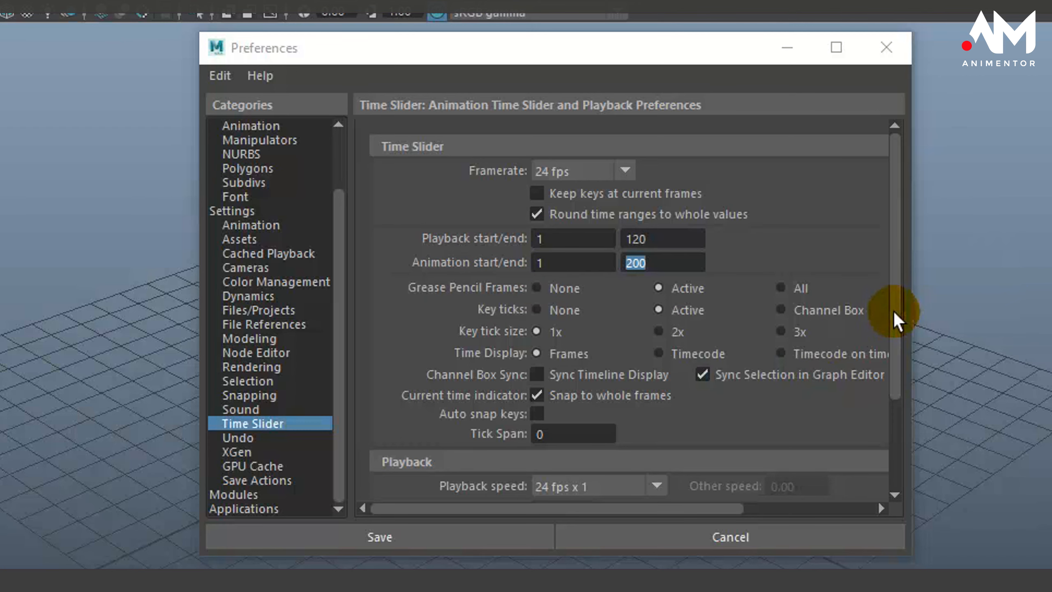
- Try the Play every frame playback speed in the Time Slider preferences, and return it to 24 fps x 1
scroll(890, 310, down, 3)
scroll(882, 349, up, 2)
scroll(871, 317, down, 4)
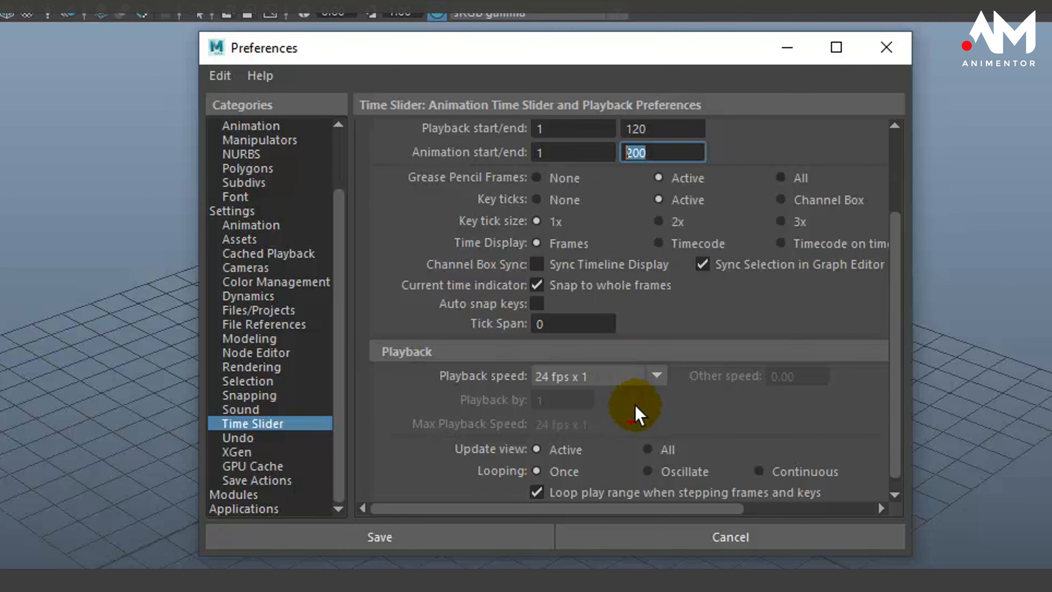
click(659, 375)
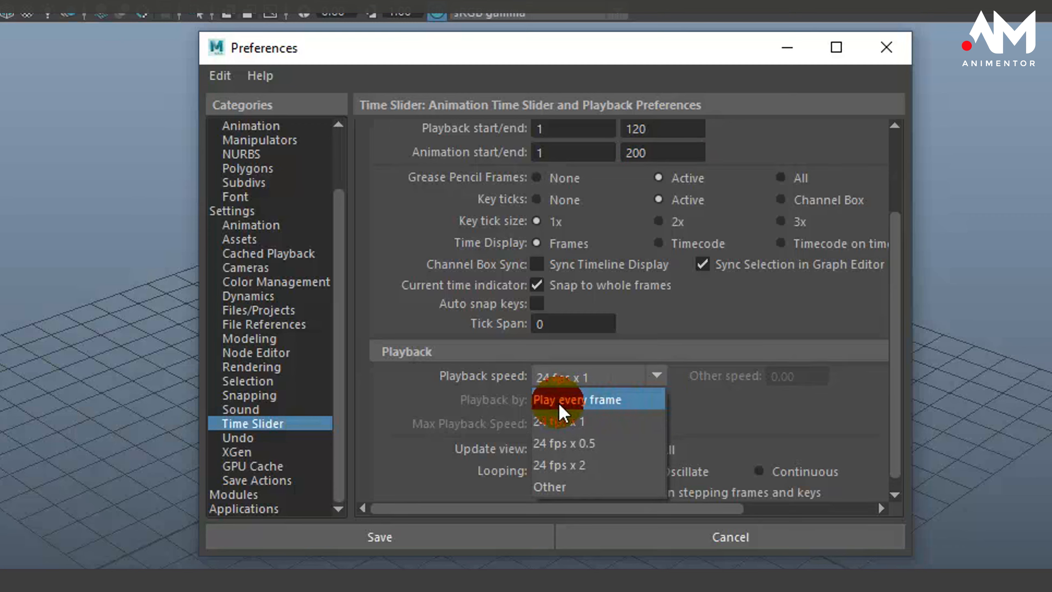
click(614, 400)
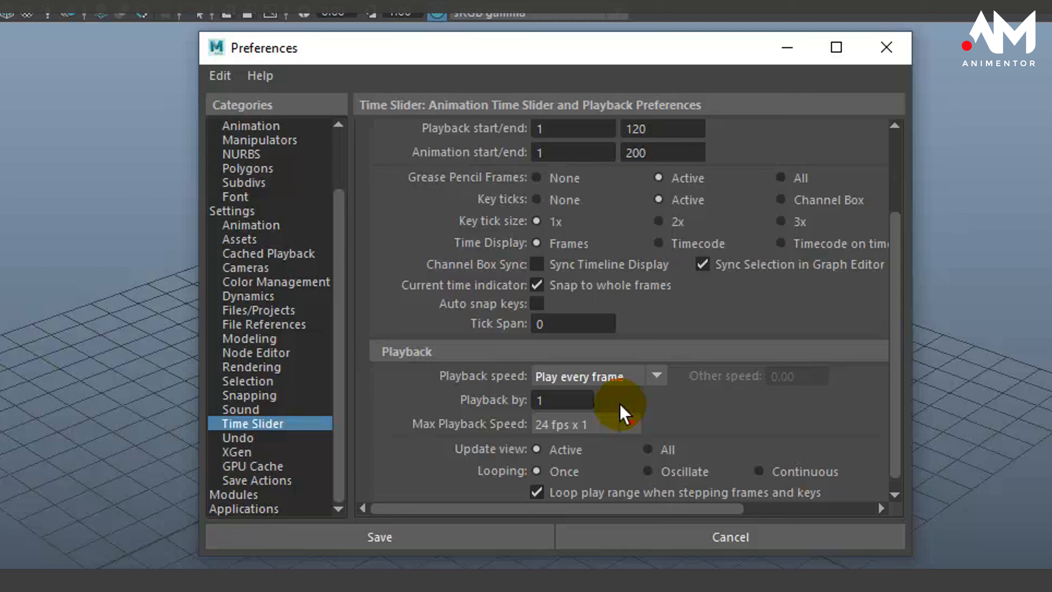
click(600, 378)
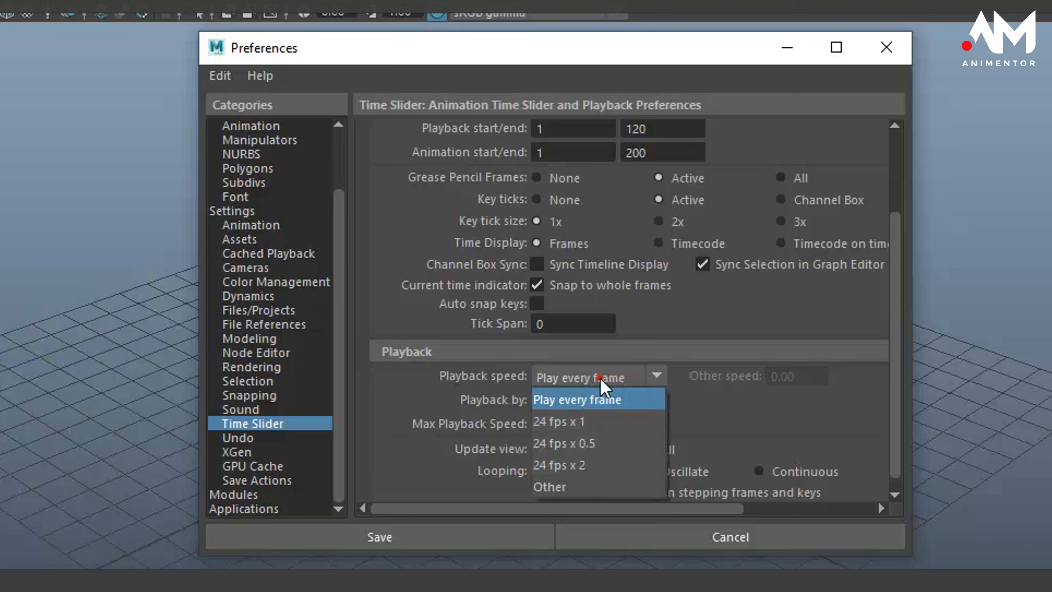
click(561, 422)
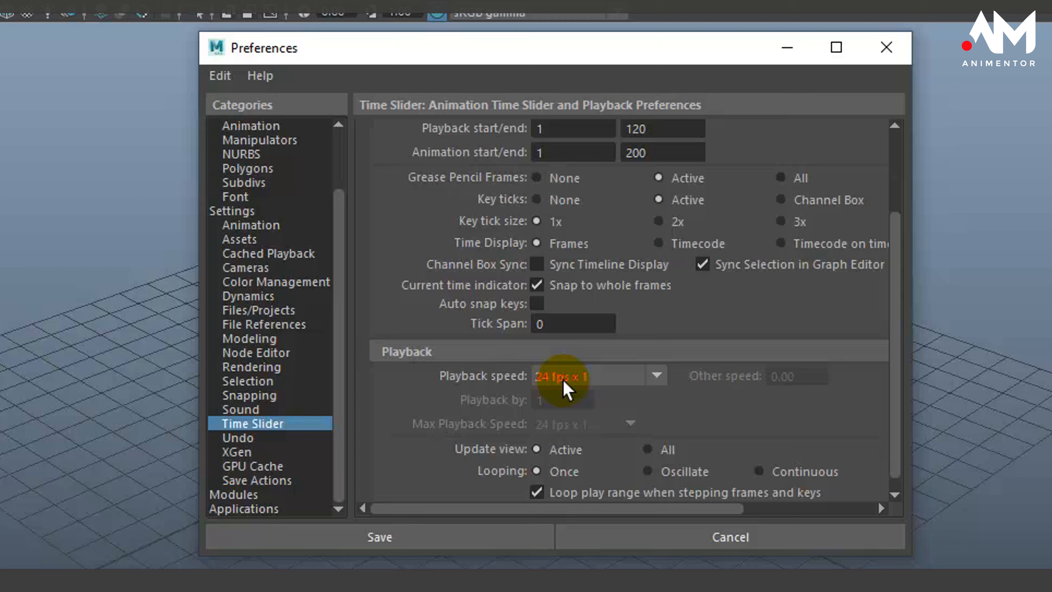
- Recheck the Animation and Time Slider settings and save the preferences
click(274, 226)
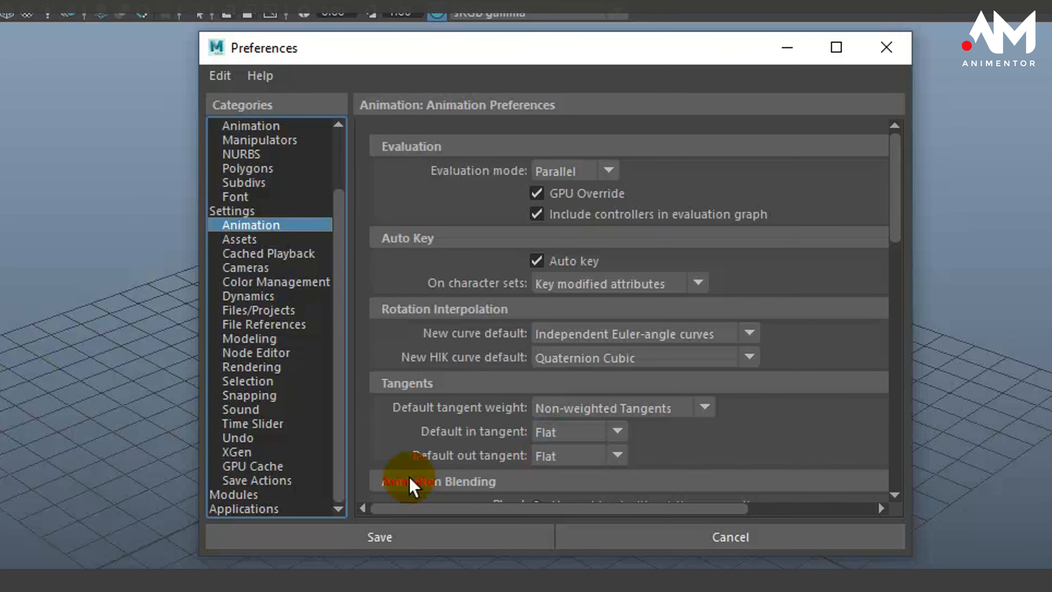
click(242, 421)
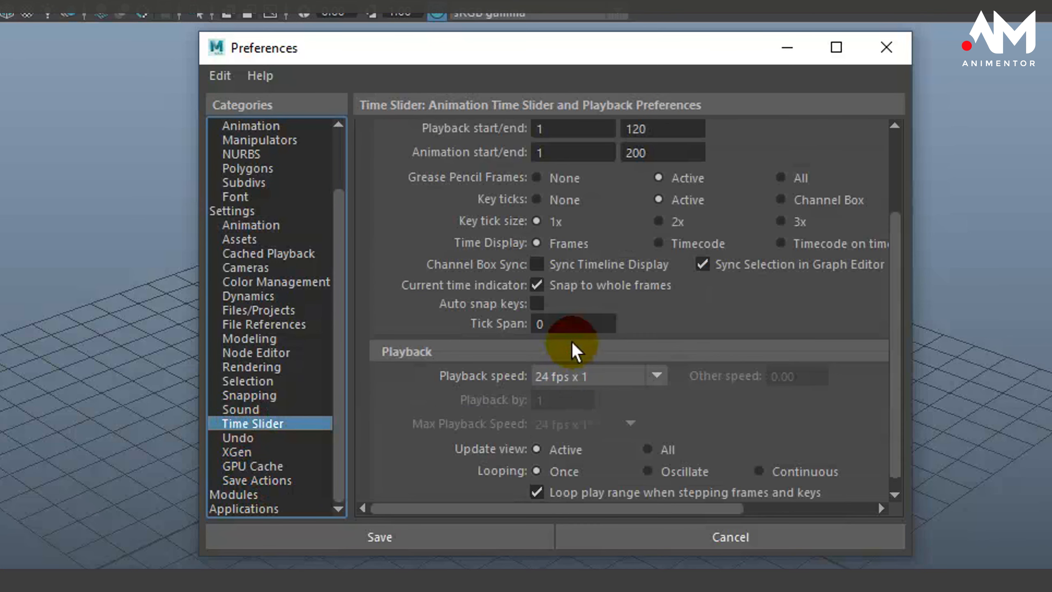
scroll(608, 419, down, 1)
scroll(611, 419, up, 5)
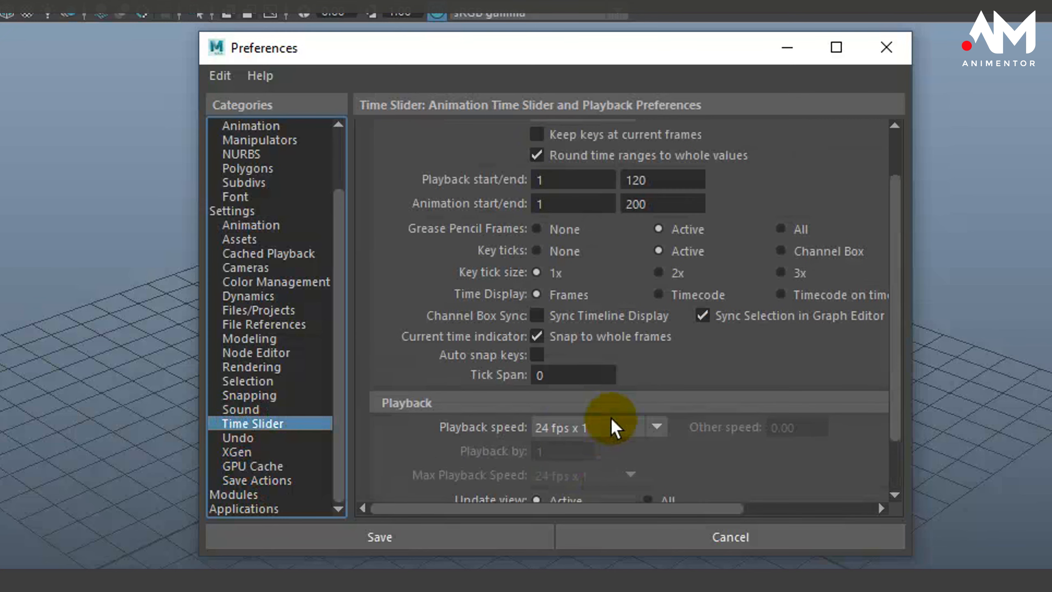
scroll(612, 420, down, 3)
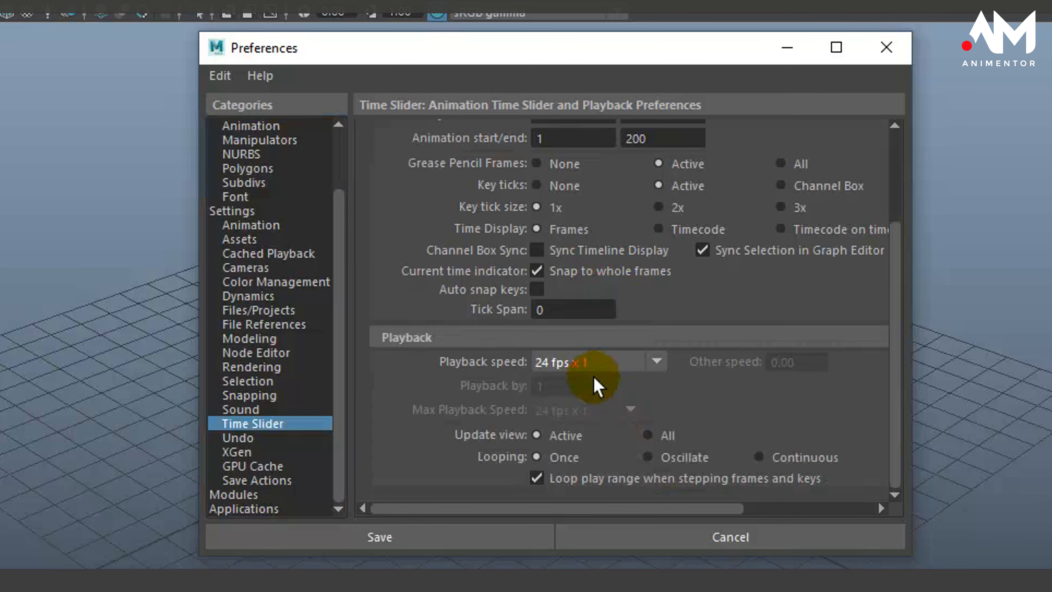
scroll(594, 378, up, 2)
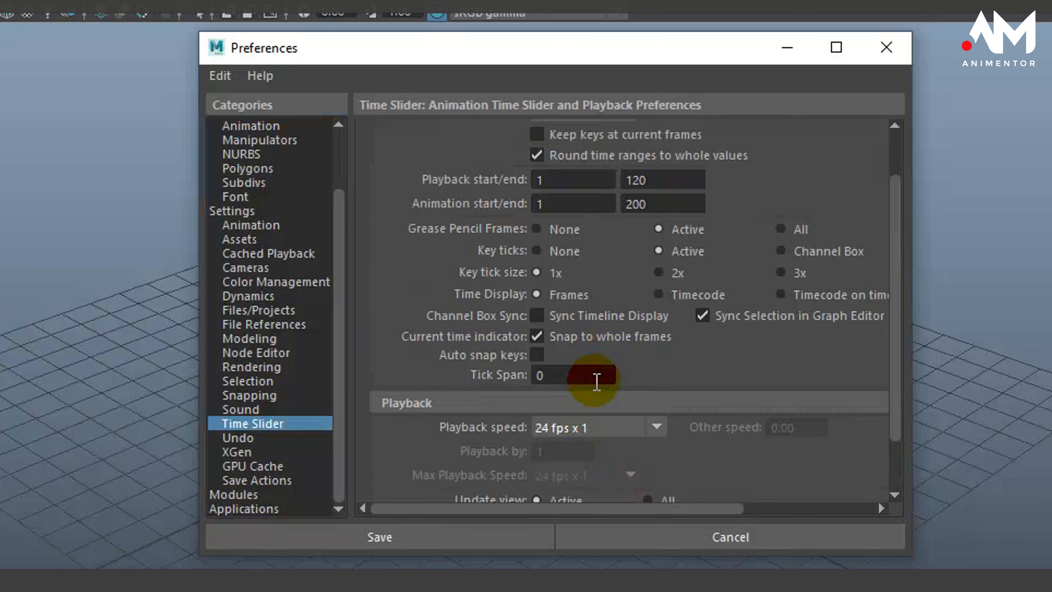
click(458, 542)
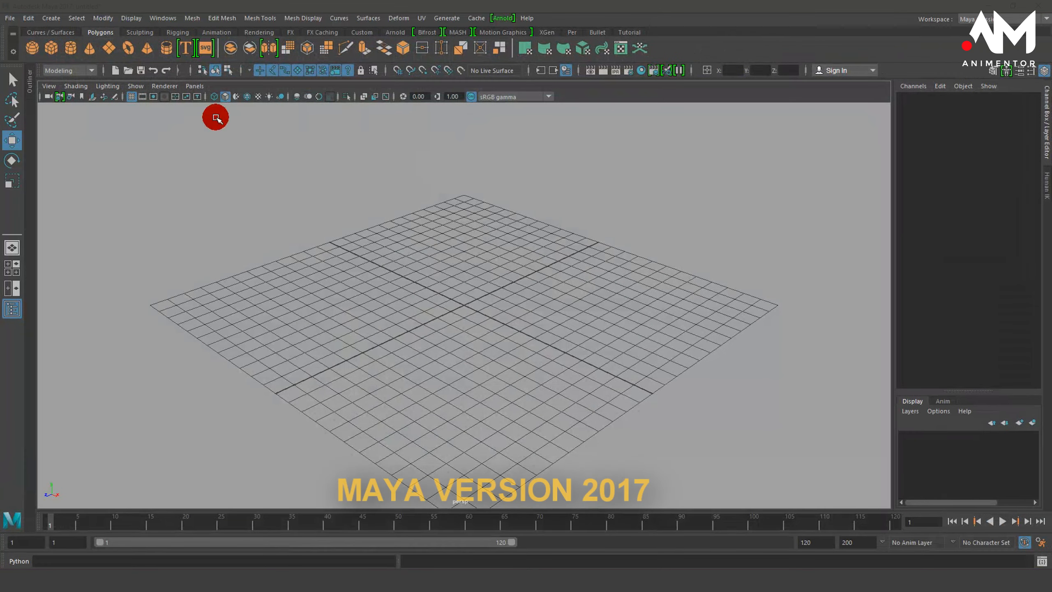
- Switch to Maya 2017, show its Preferences, and examine the Animation settings, including weighted tangents and default in and out tangents
click(100, 53)
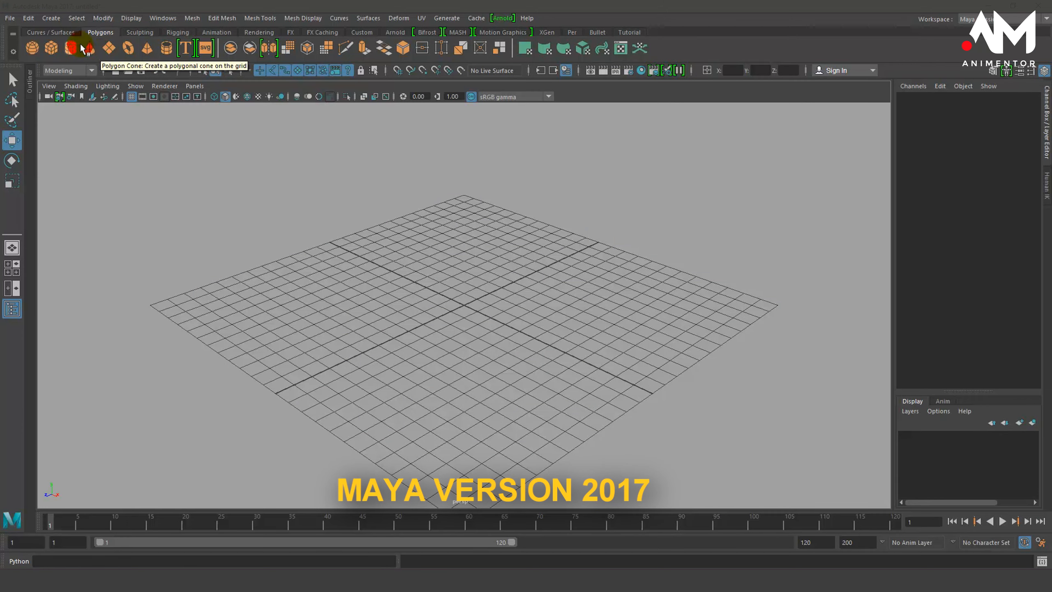
click(1040, 543)
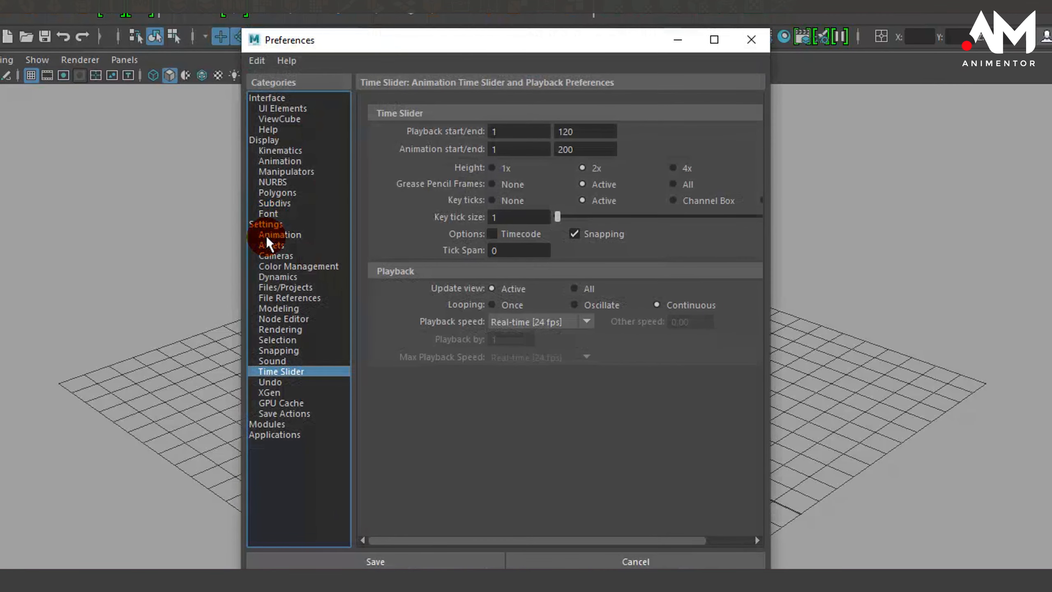
click(273, 234)
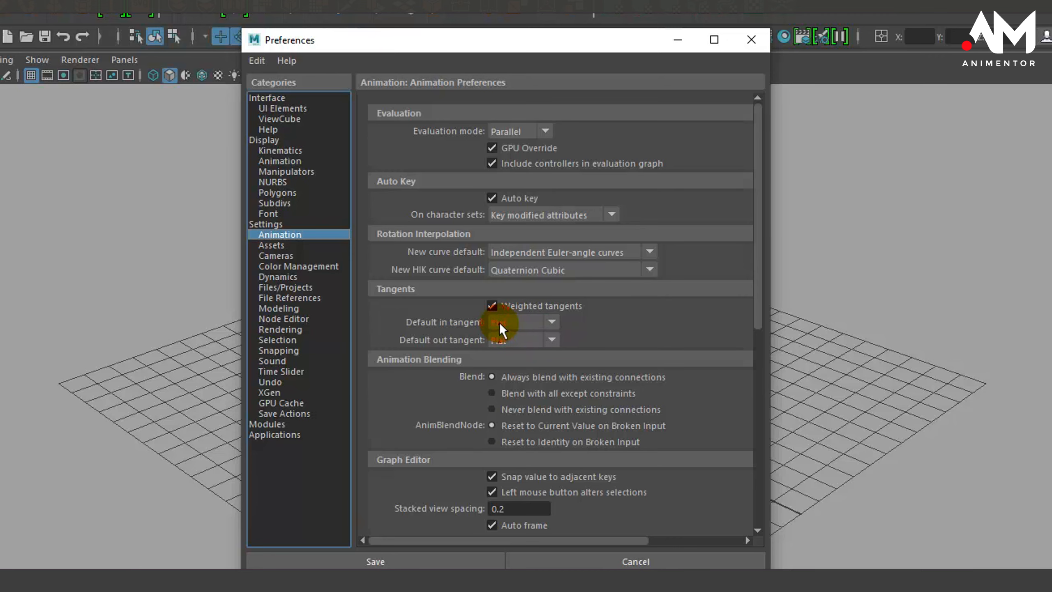
drag(758, 291, 774, 212)
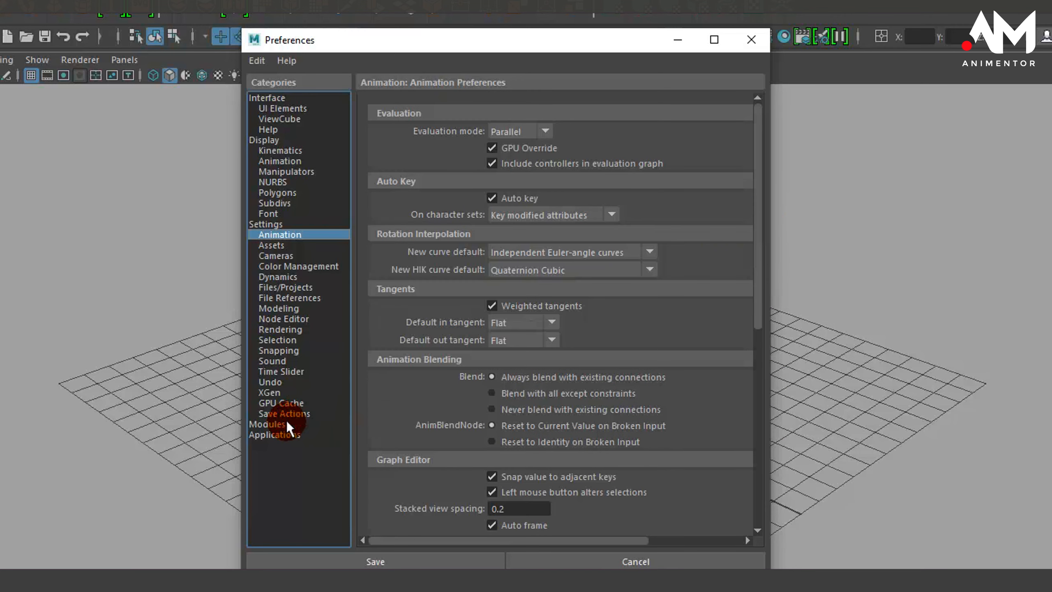
- Check the Time Slider playback speed options, leave Real-time [24 fps] selected, and save the Maya 2017 preferences
click(280, 372)
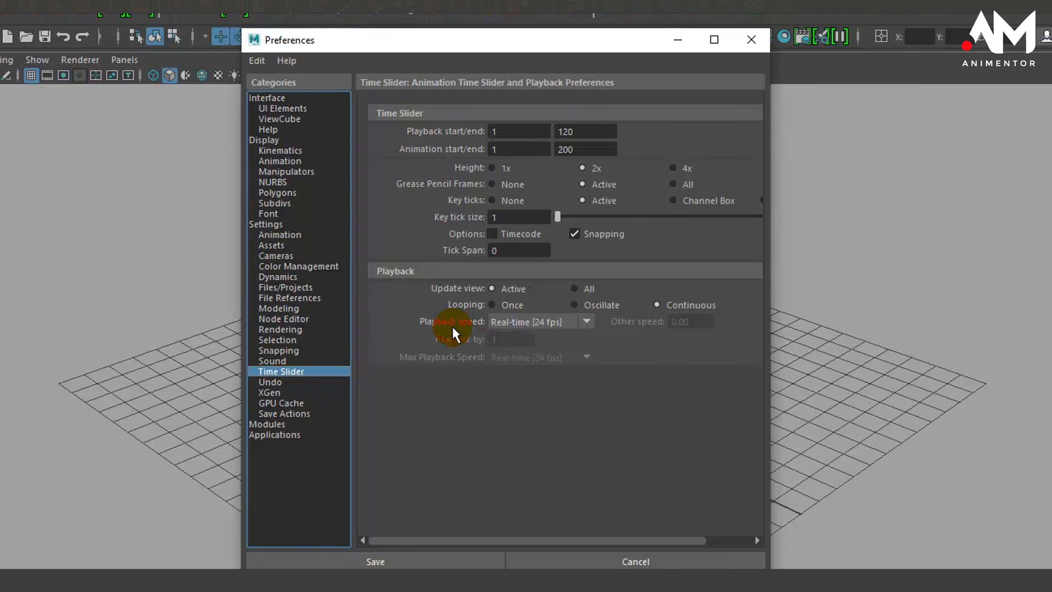
click(552, 323)
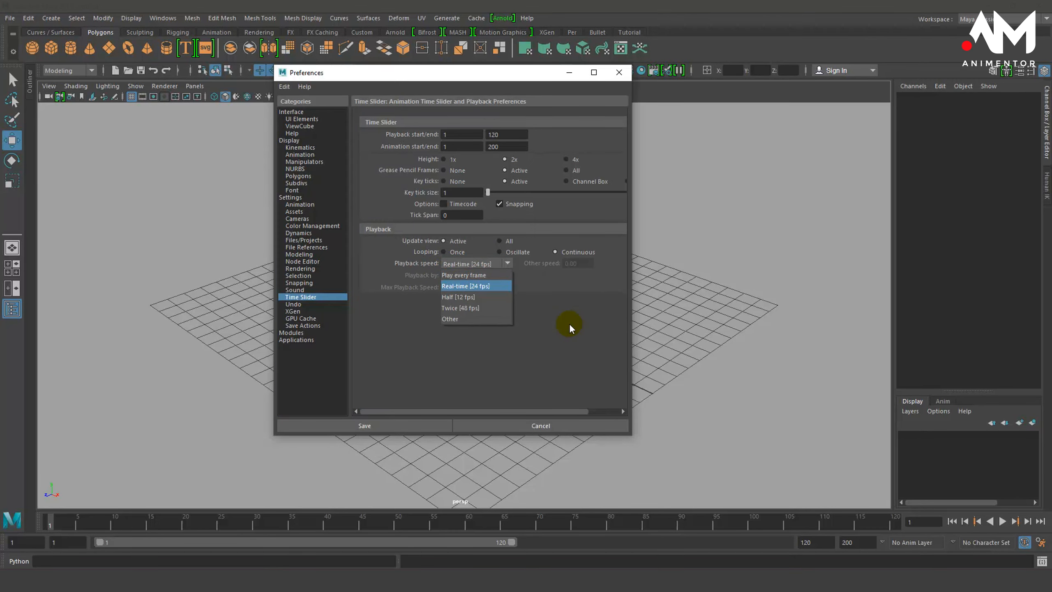
click(583, 336)
click(365, 425)
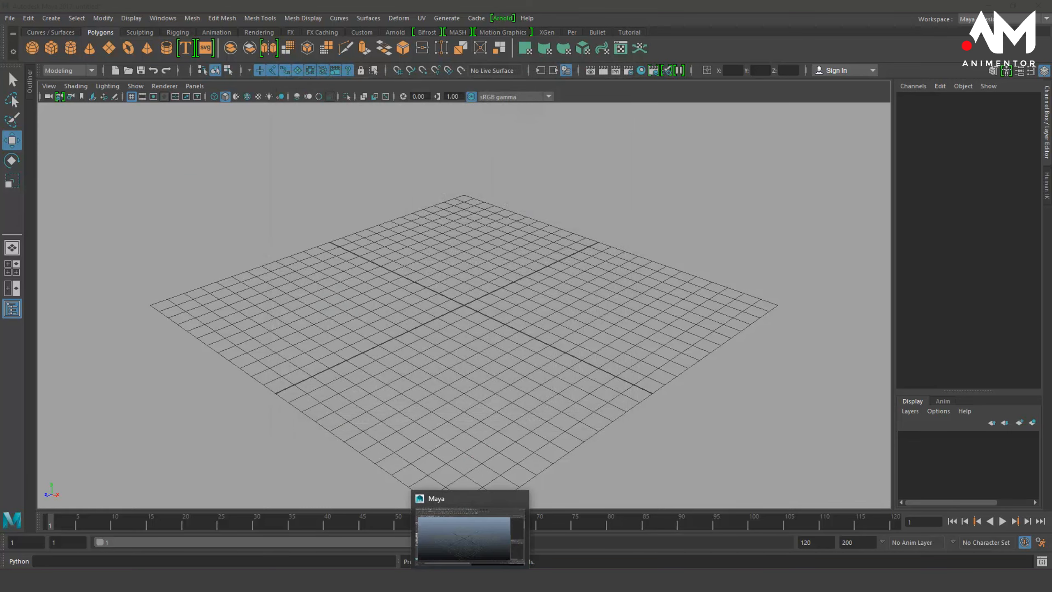
- Switch to Maya 2015, show its Preferences, and examine the Animation settings, including the default in tangent options
click(471, 580)
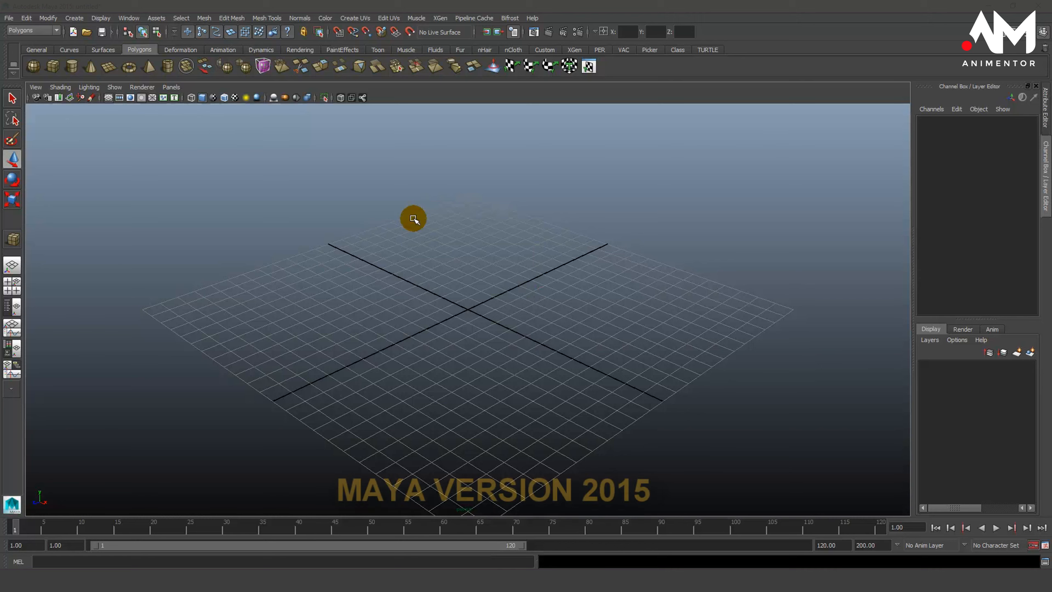
click(1044, 546)
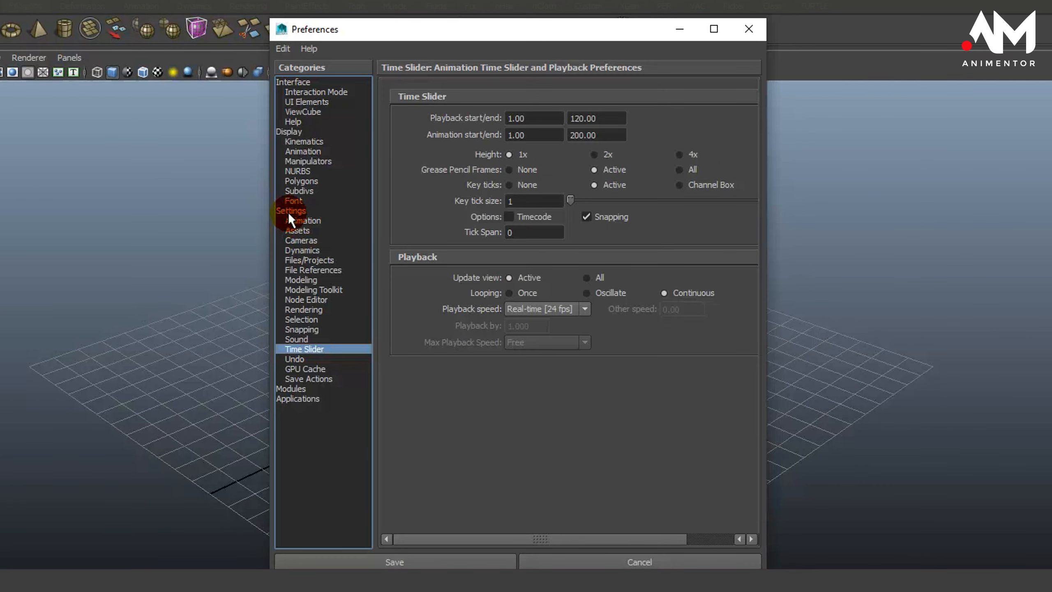
click(288, 220)
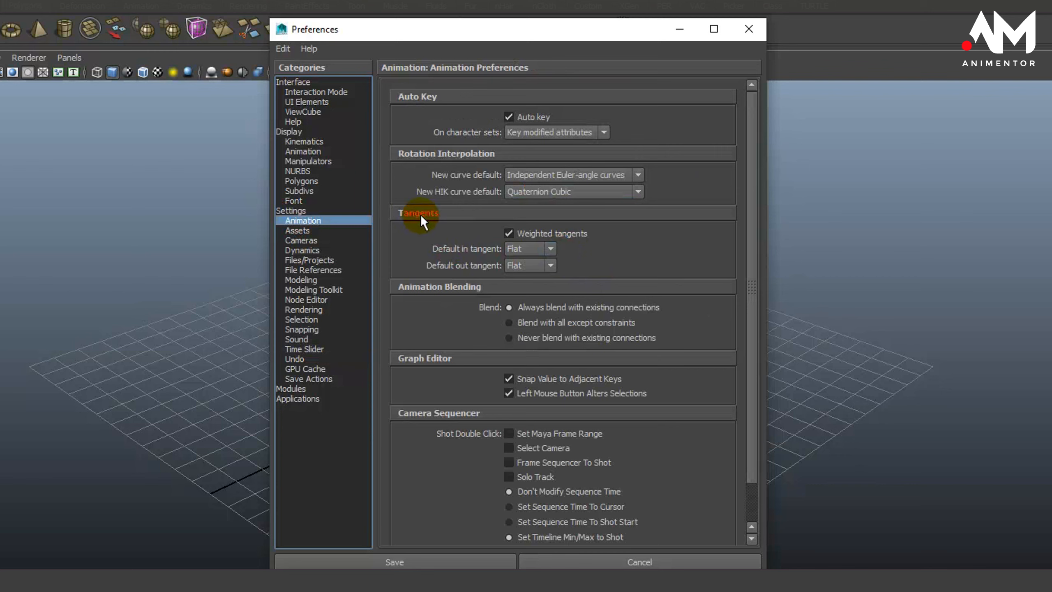
click(531, 250)
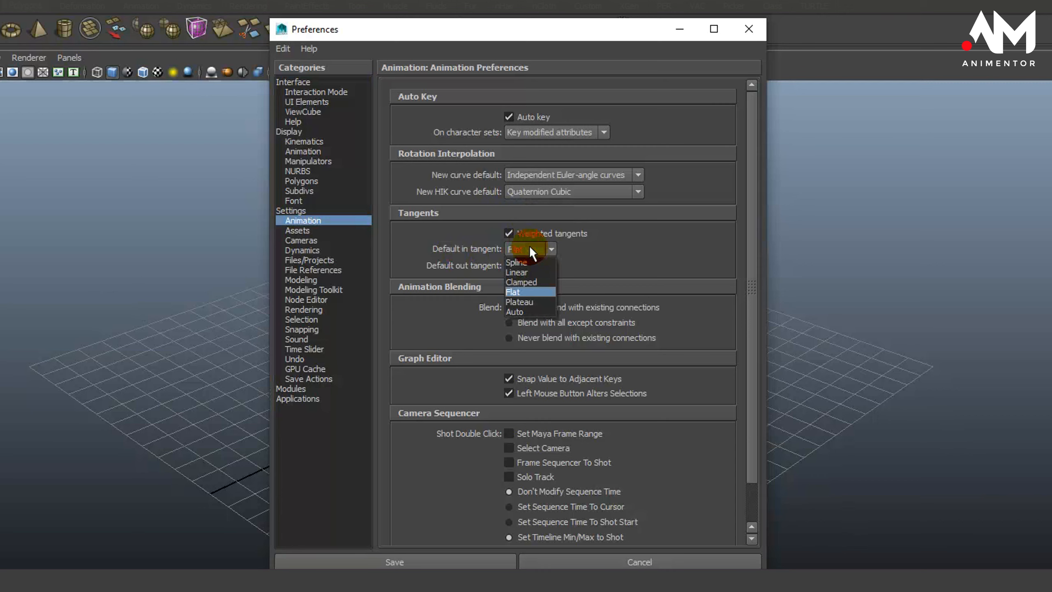
click(515, 311)
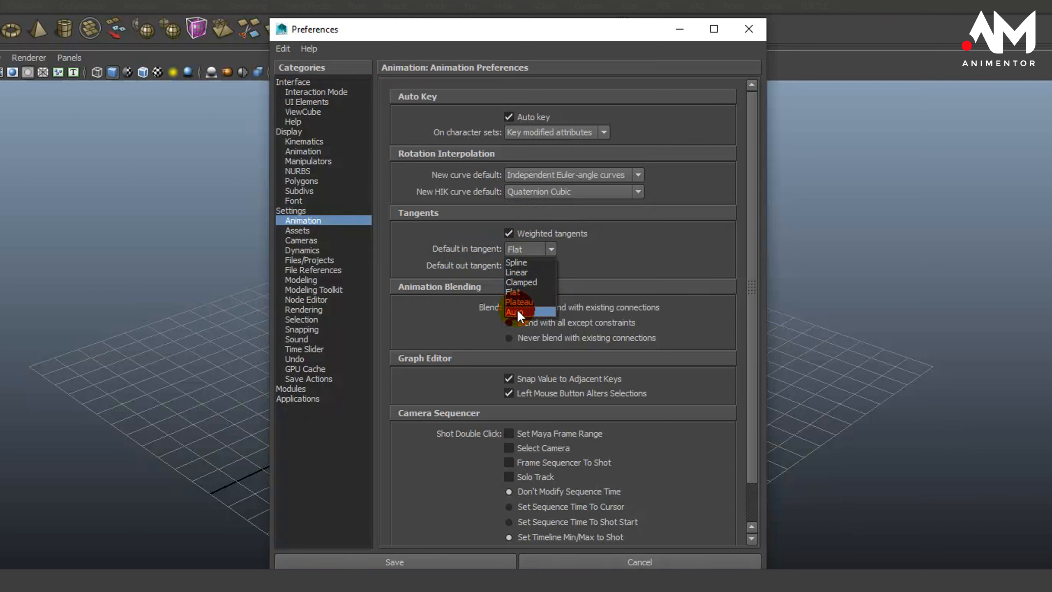
drag(517, 309, 599, 256)
click(600, 258)
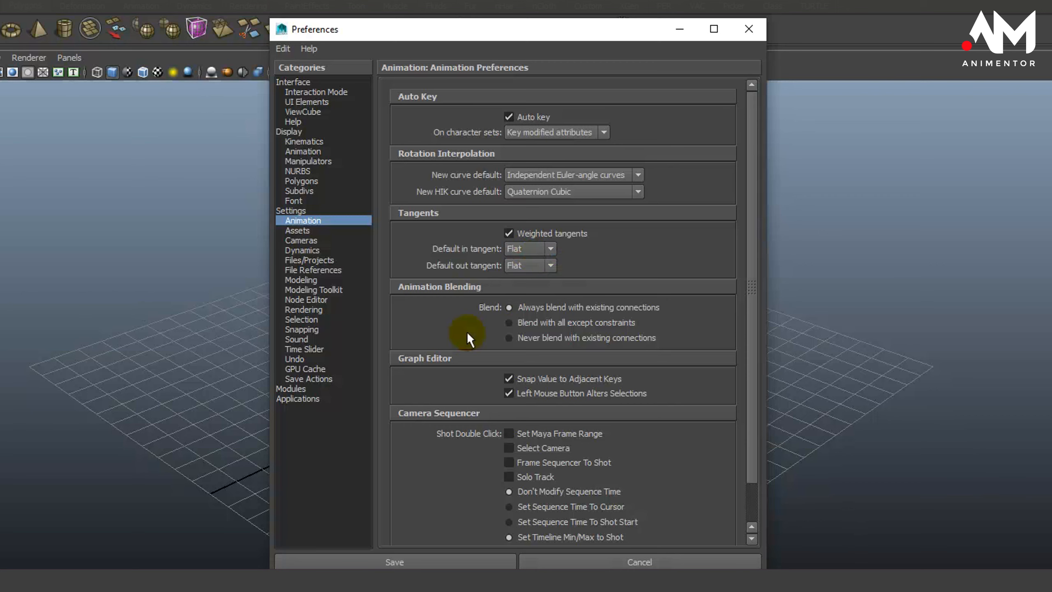
mouse_move(752, 240)
mouse_down()
mouse_move(750, 296)
mouse_move(738, 238)
mouse_up()
- Select Real-time [24 fps] as the playback speed in the Time Slider settings and save the Maya 2015 preferences
click(301, 351)
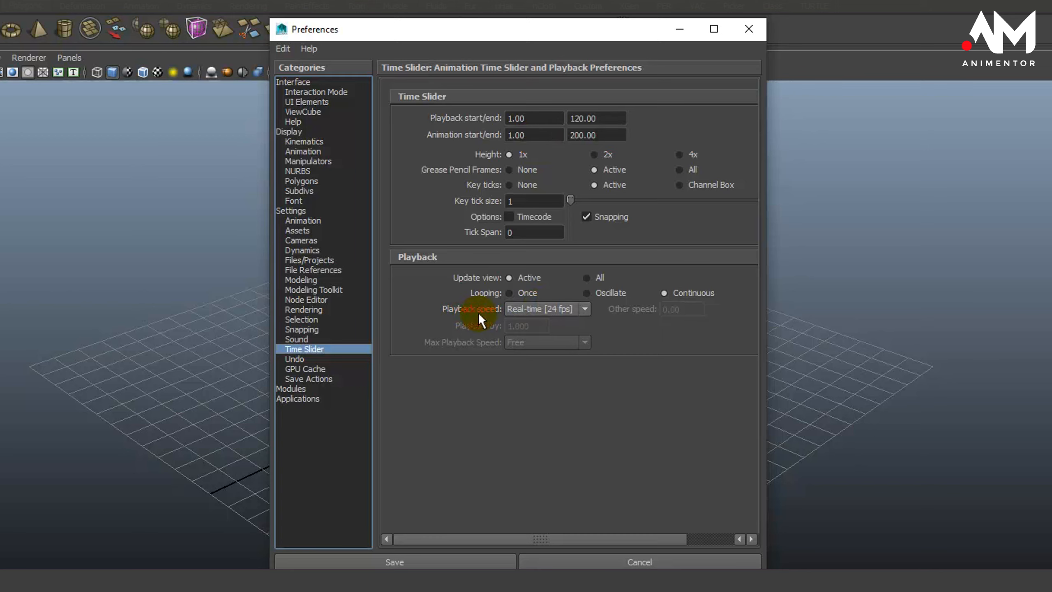
click(534, 310)
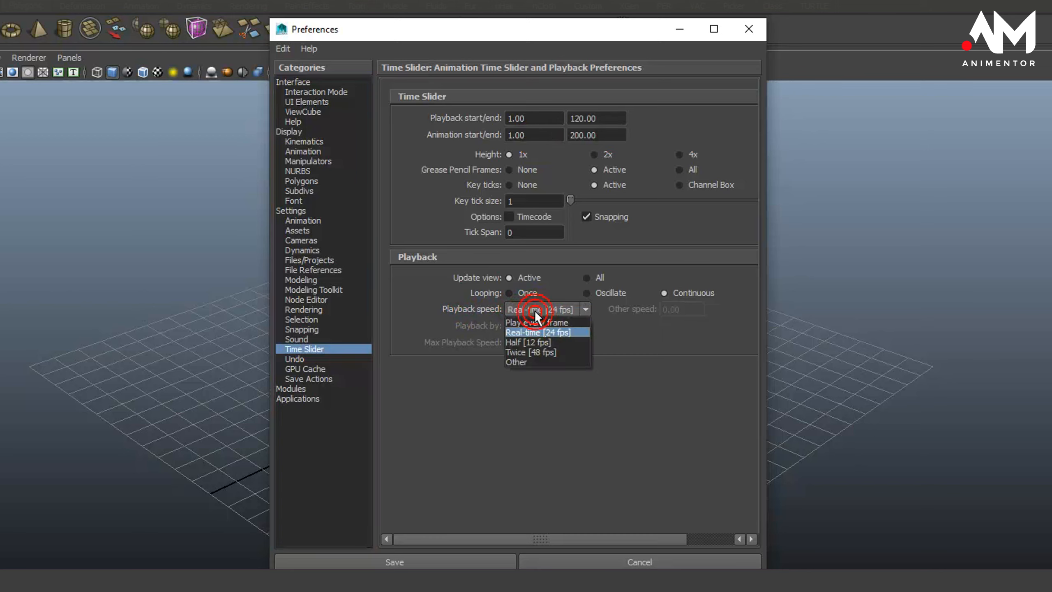
click(541, 333)
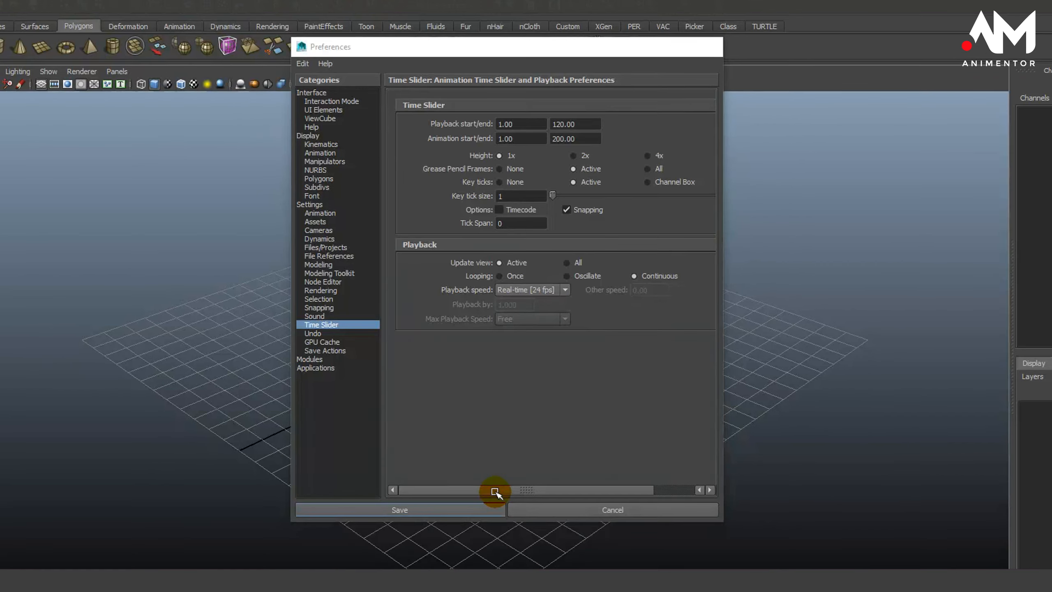
click(492, 509)
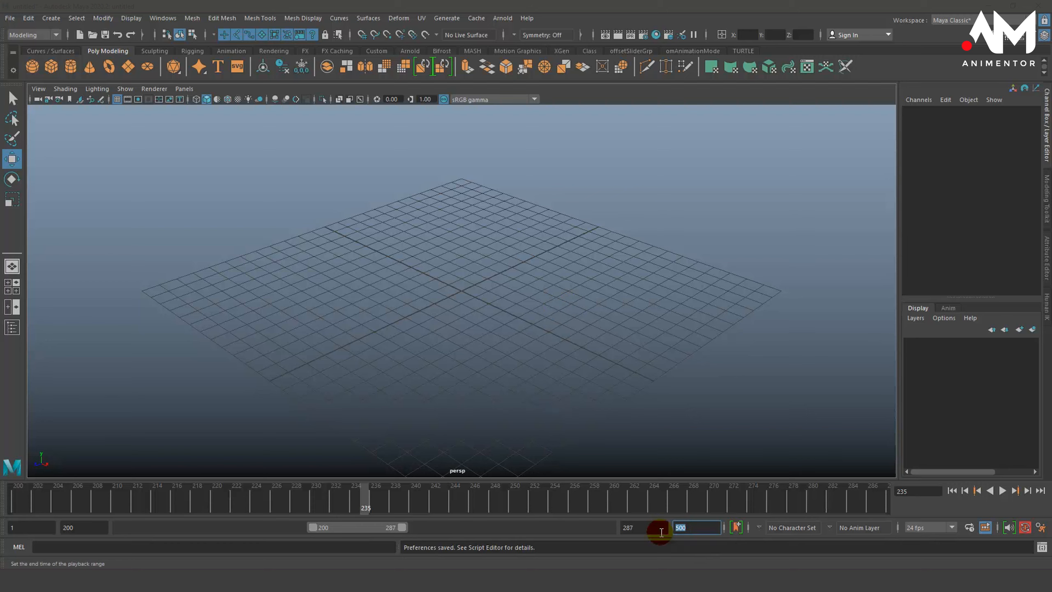
- Set the animation end time to 200 and the playback start time to 0
text(200)
key(Return)
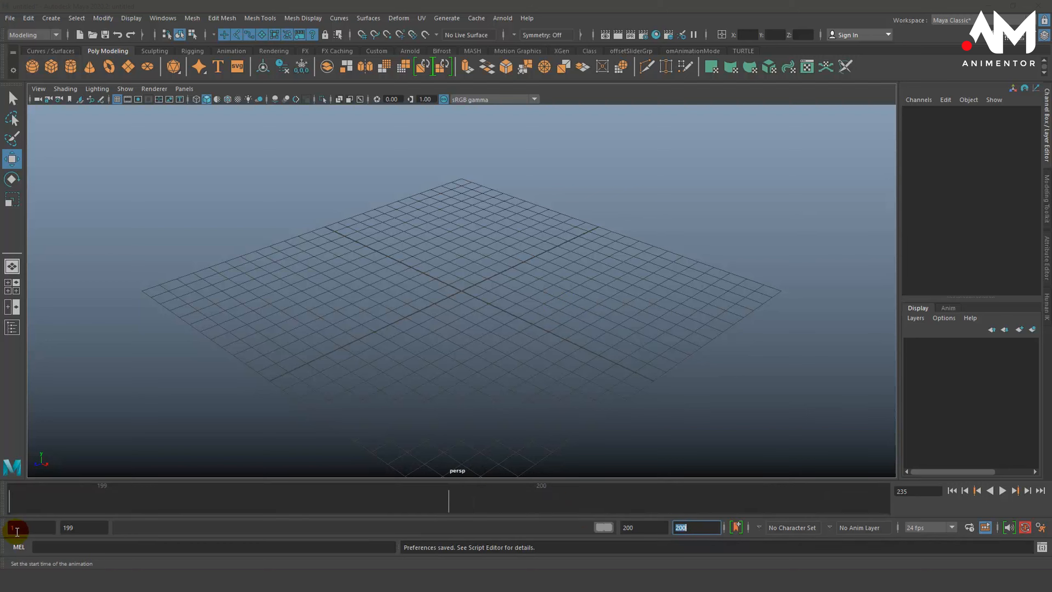
double_click(74, 527)
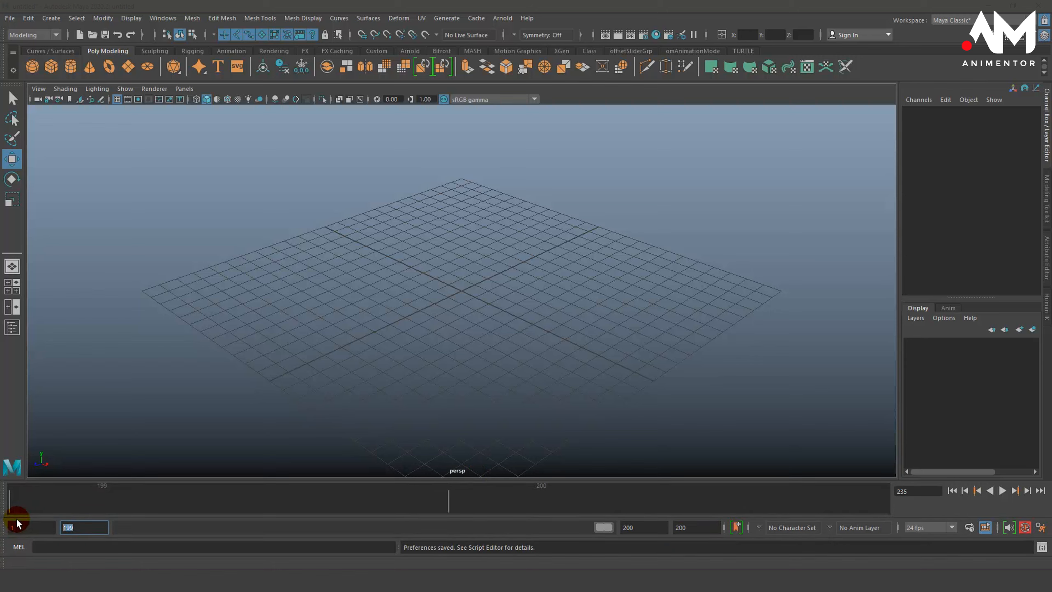
text(0)
key(Return)
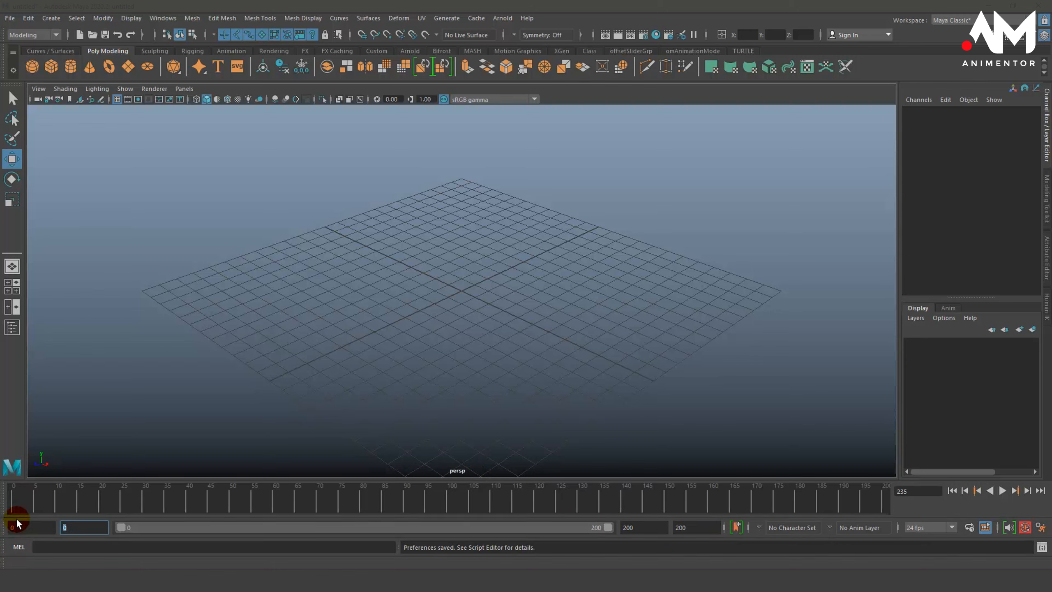
- Set the playback start time to -50 and scrub the timeline from frame 0 to frame 30
double_click(62, 528)
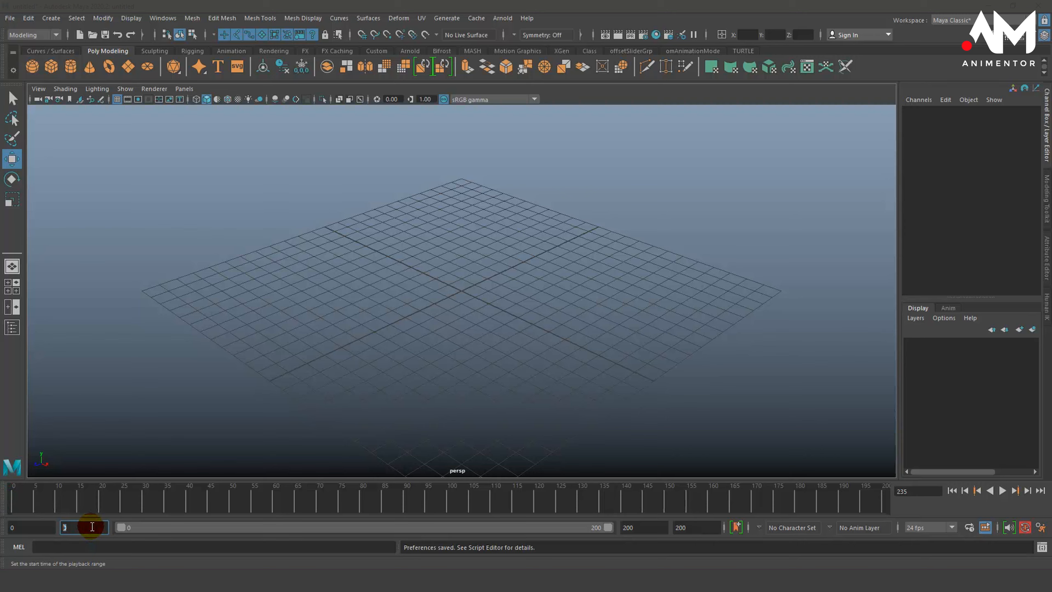
click(68, 527)
mouse_move(68, 526)
mouse_down()
mouse_move(12, 499)
mouse_move(223, 502)
mouse_move(195, 507)
mouse_up()
text(-50)
key(Return)
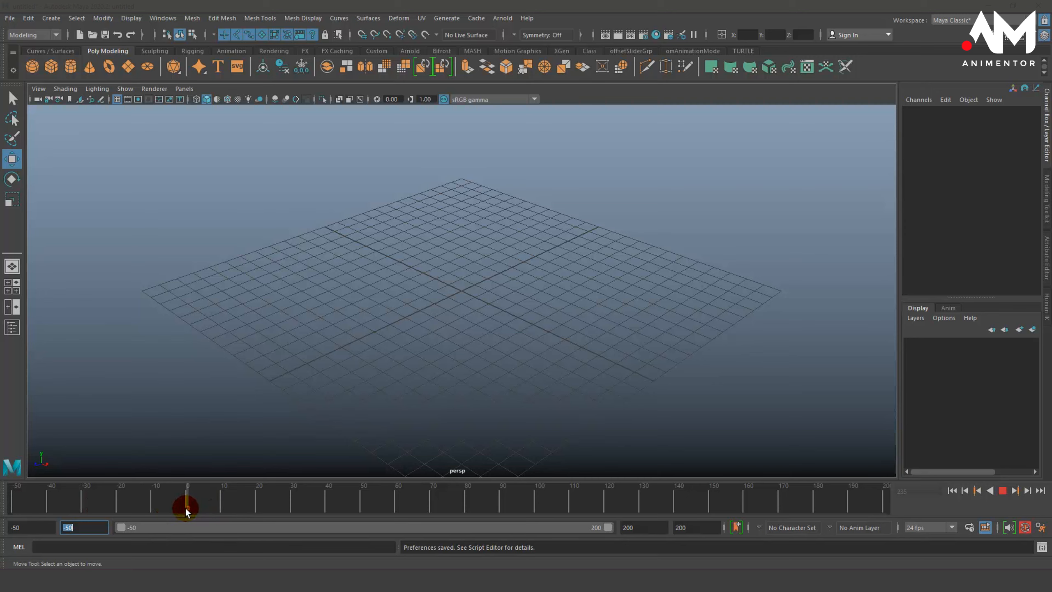
drag(185, 506, 185, 506)
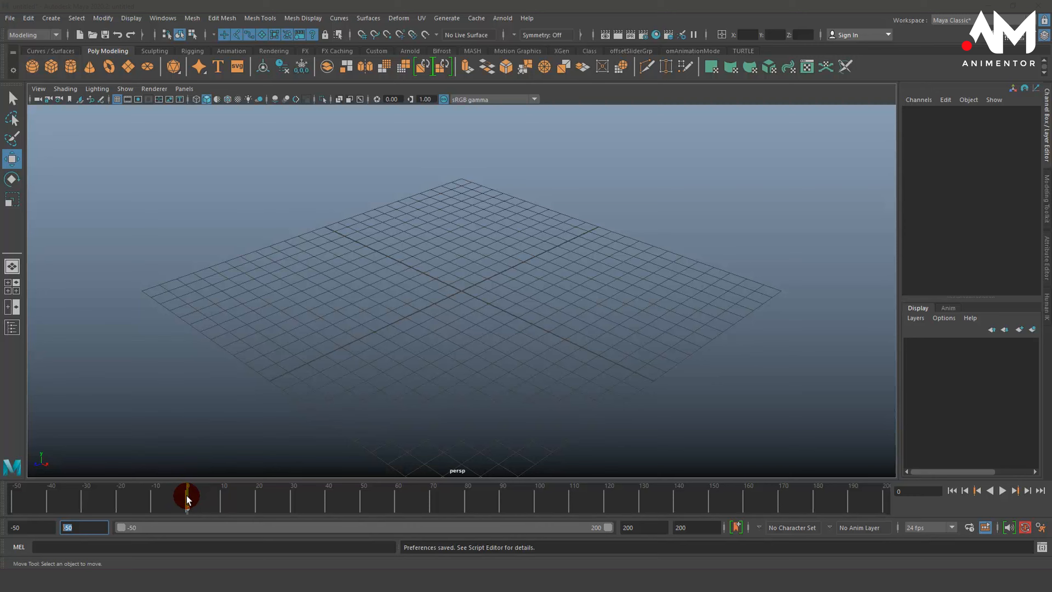
mouse_move(187, 499)
mouse_down()
mouse_move(288, 514)
mouse_move(230, 497)
mouse_move(292, 502)
mouse_up()
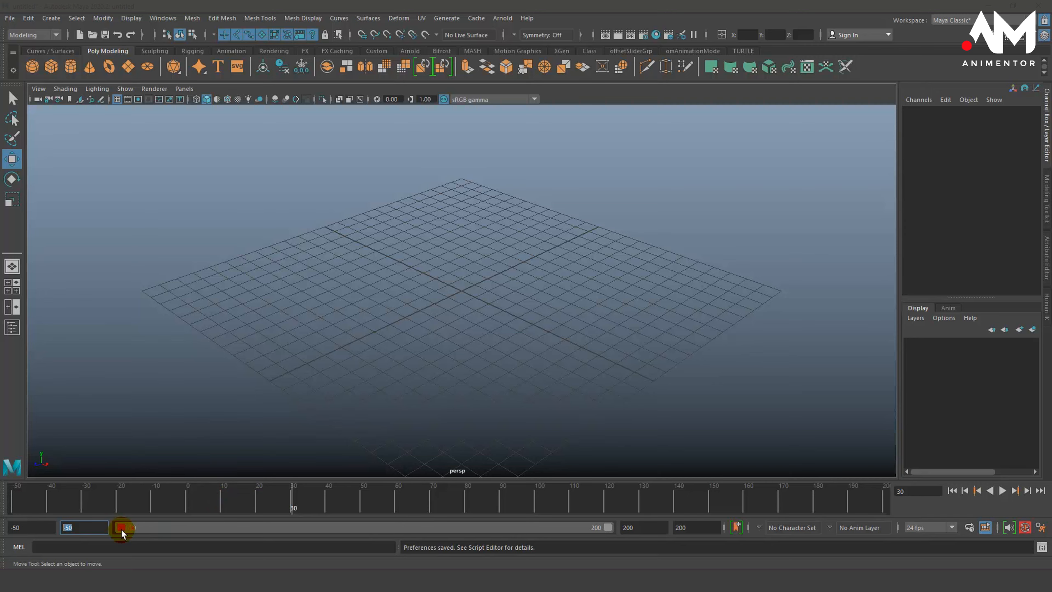
- Set the playback start time to 0, and try playback and scrubbing from frame 0 to frame 5
text(0)
key(Return)
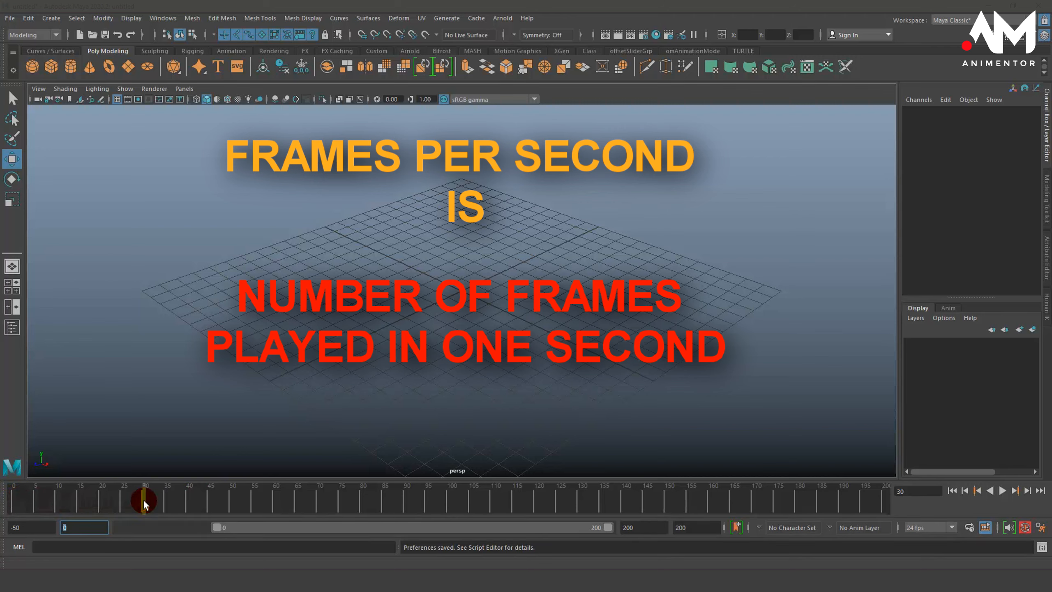
key(alt+v)
drag(21, 505, 13, 502)
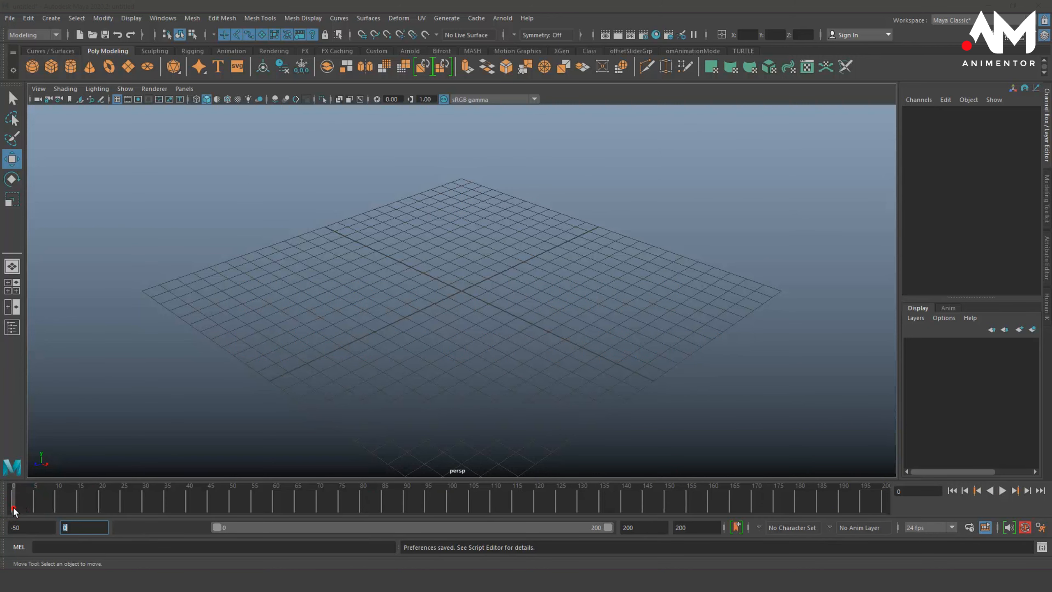
key(alt+v)
drag(19, 507, 26, 509)
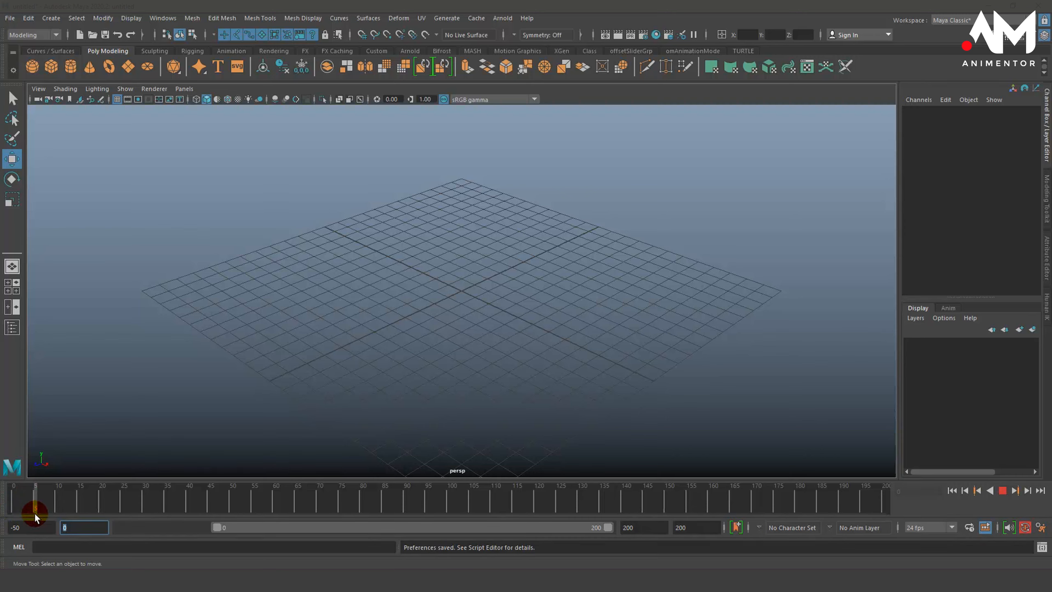
drag(34, 512, 34, 513)
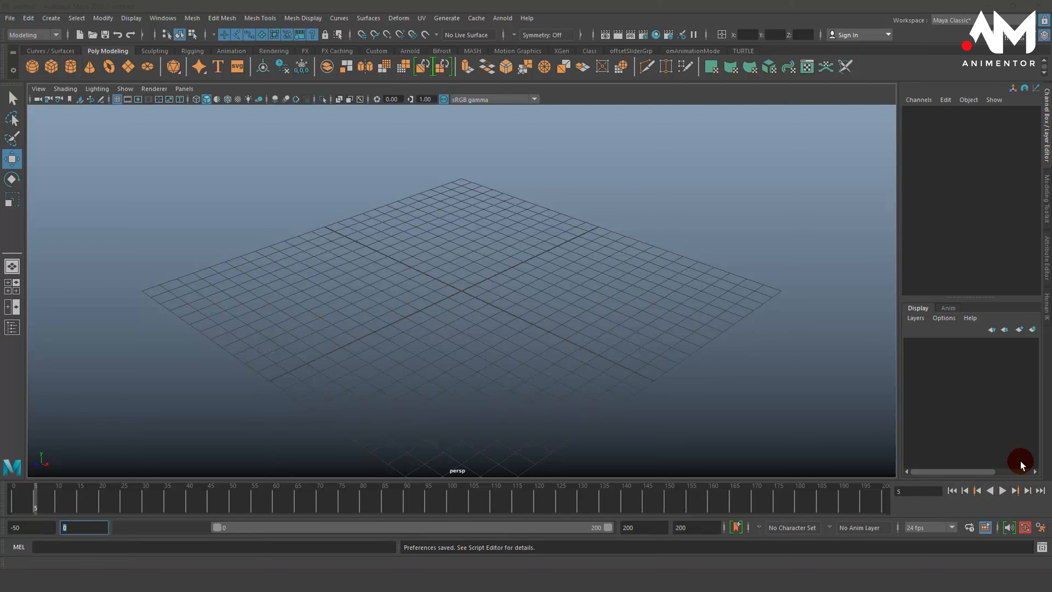
- Advance the current time one frame at a time to frame 10
click(977, 472)
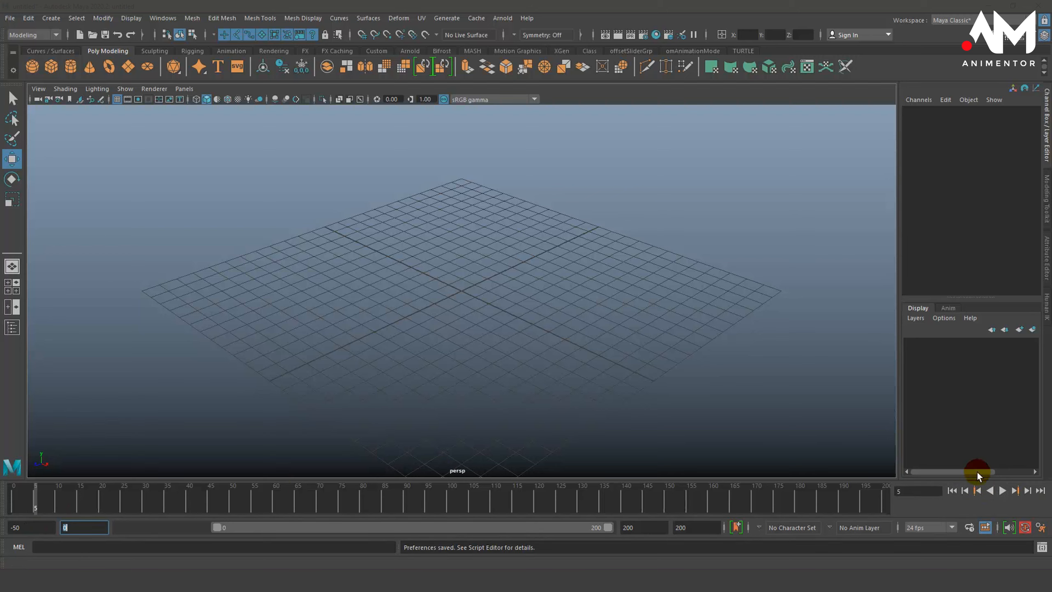
click(1027, 491)
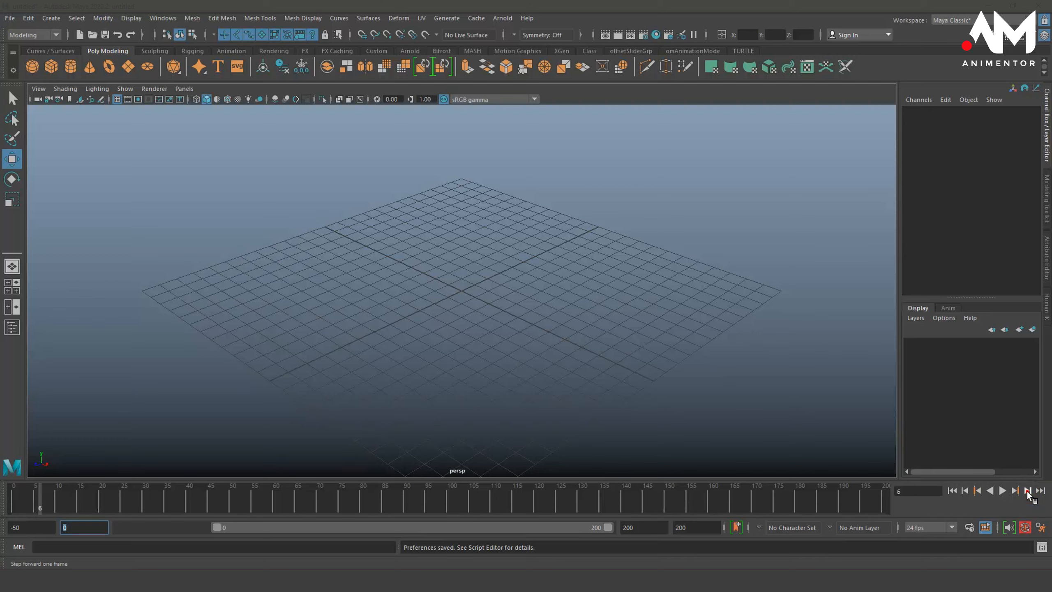
click(1028, 491)
click(1028, 491)
click(1028, 491)
click(1028, 491)
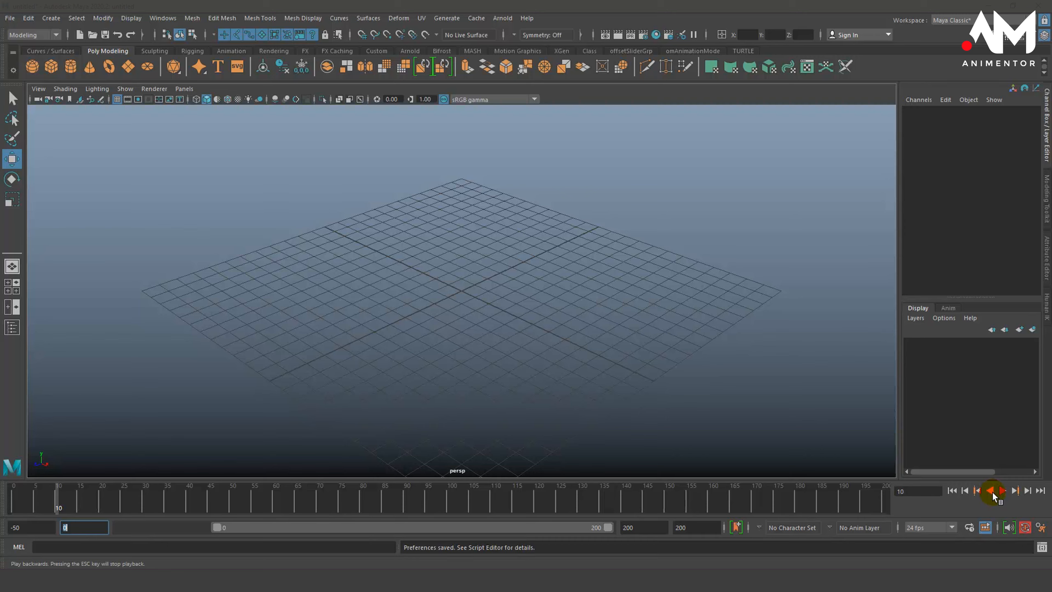
- Play the timeline backwards, stop it, and jump to the start and the end of the playback range
click(991, 491)
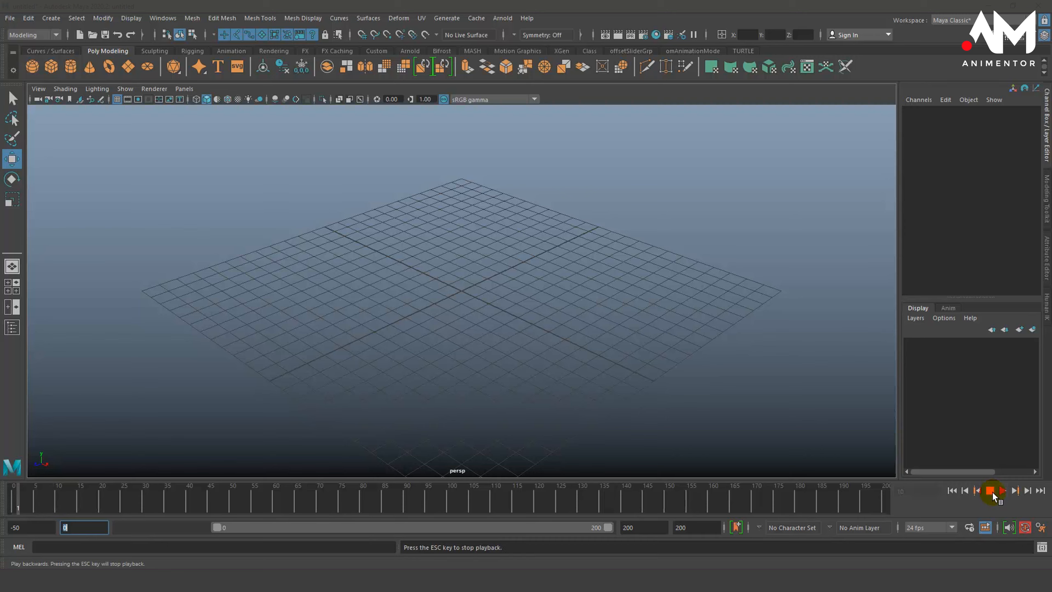
click(990, 491)
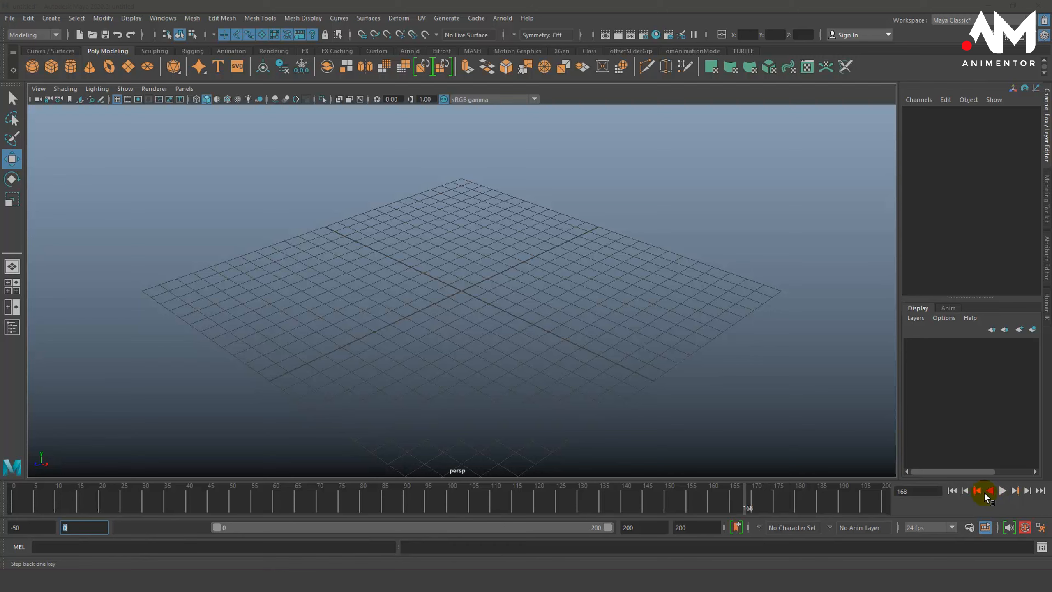
click(952, 490)
click(1041, 491)
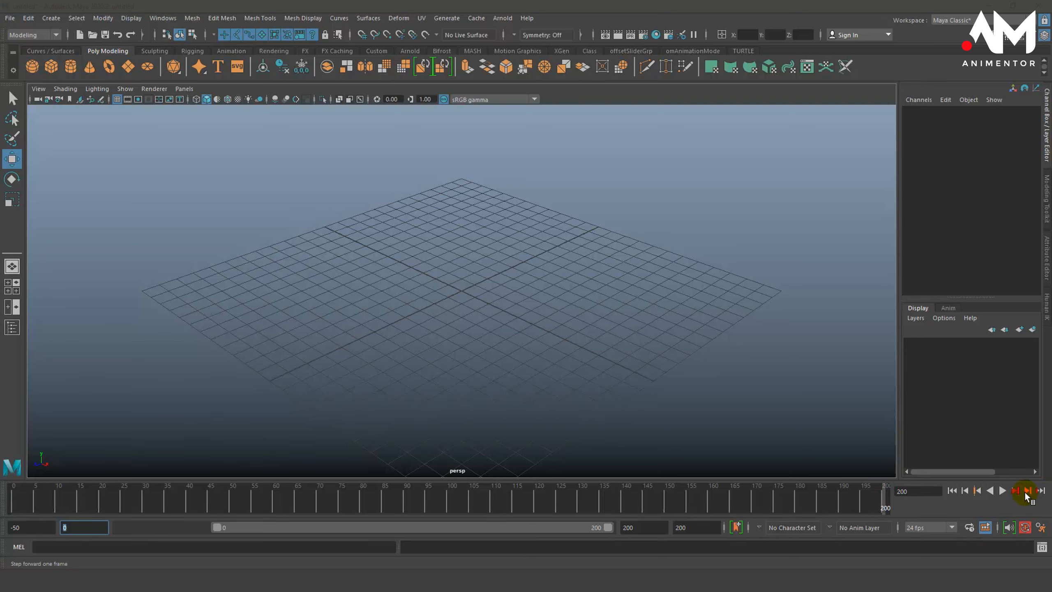
- Step the current time forward a few frames and back several frames, and play the timeline forwards
click(1027, 491)
click(1027, 491)
click(1028, 490)
click(964, 491)
click(965, 491)
click(964, 491)
click(965, 491)
click(964, 491)
click(964, 491)
click(964, 491)
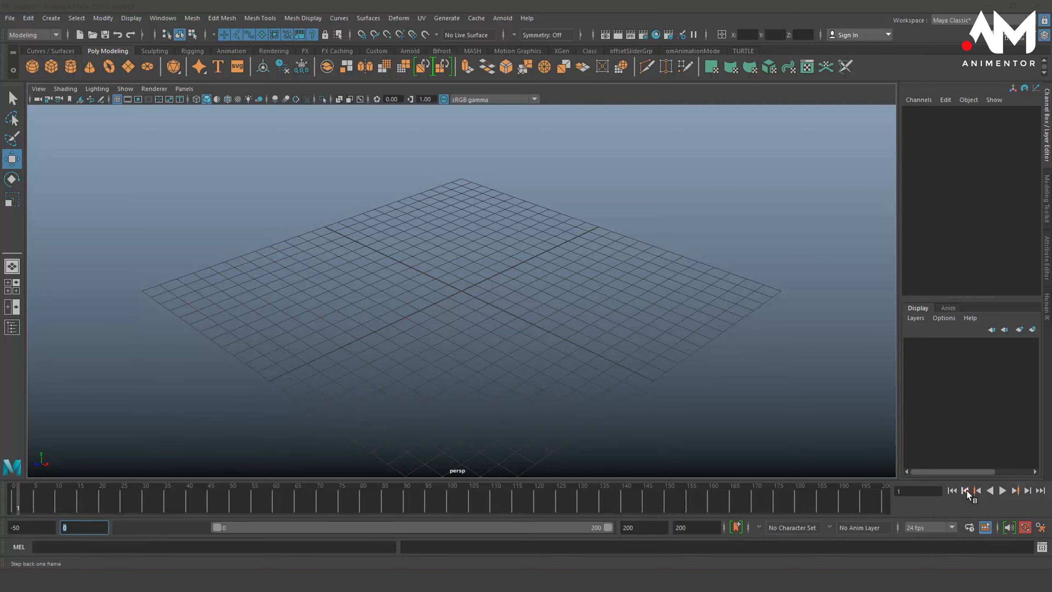
click(964, 491)
click(1002, 492)
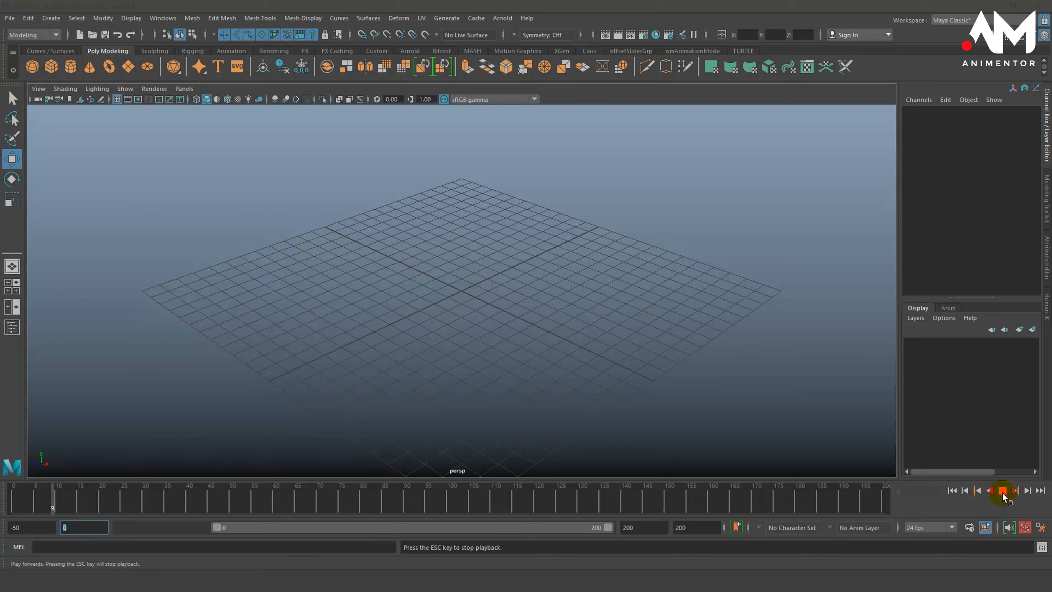
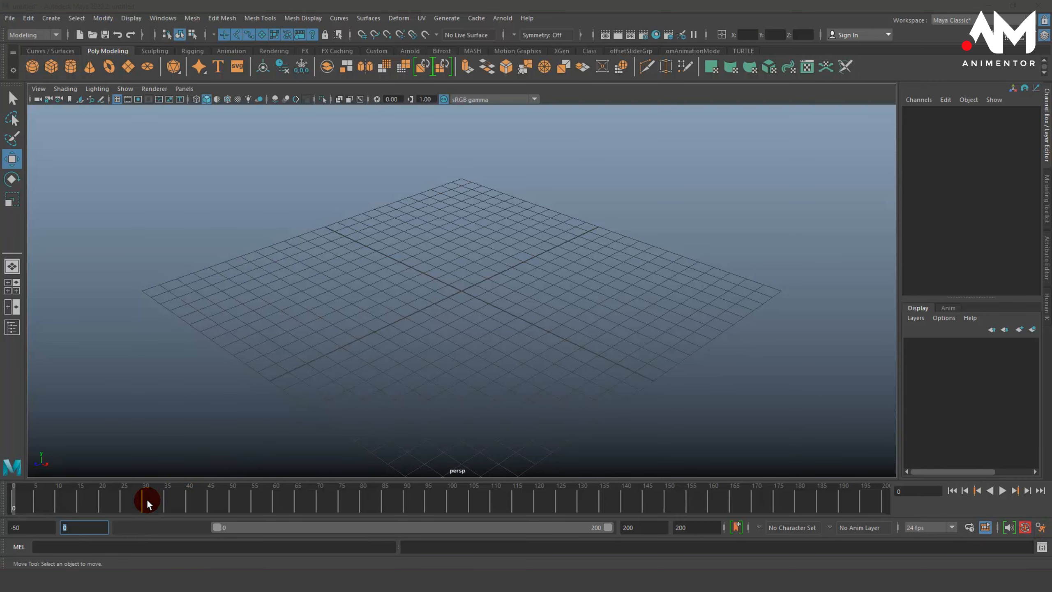
- Open the Time Slider preferences, try a framerate of 25 fps, and return it to 24 fps
click(1040, 528)
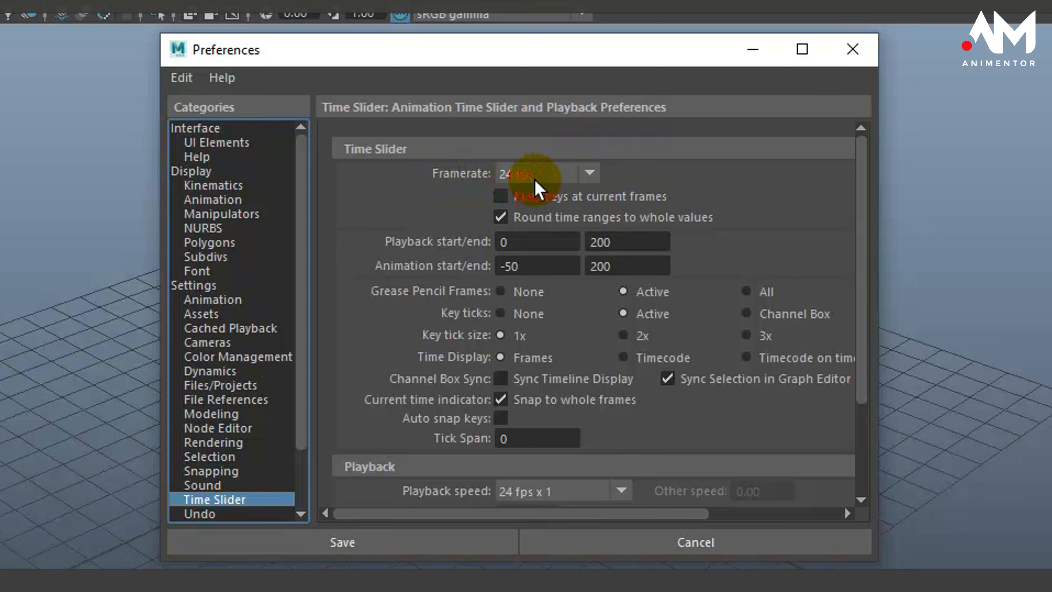
click(590, 175)
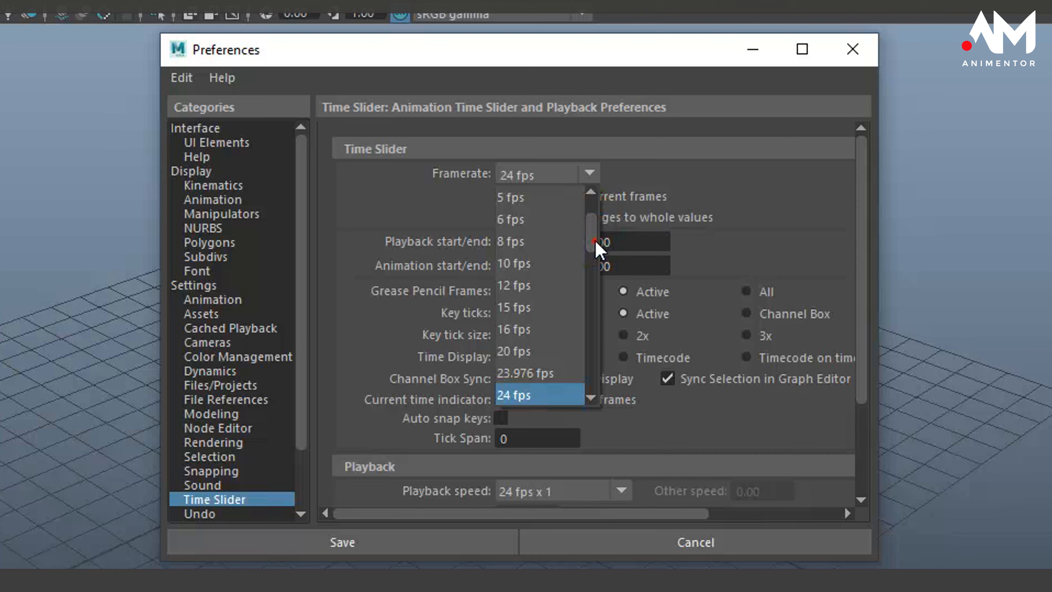
scroll(593, 248, down, 2)
click(552, 326)
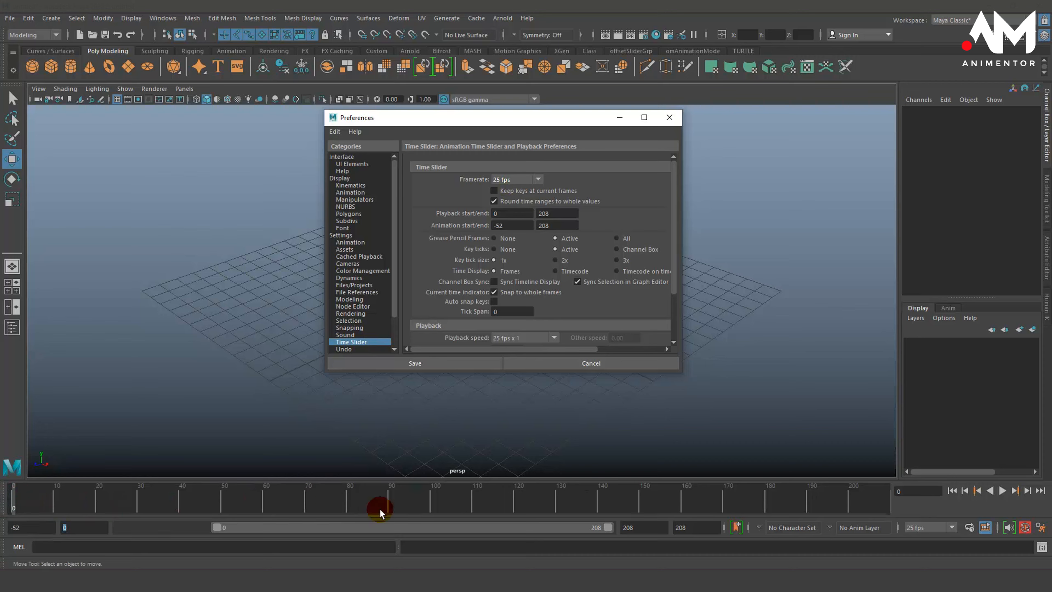
click(533, 178)
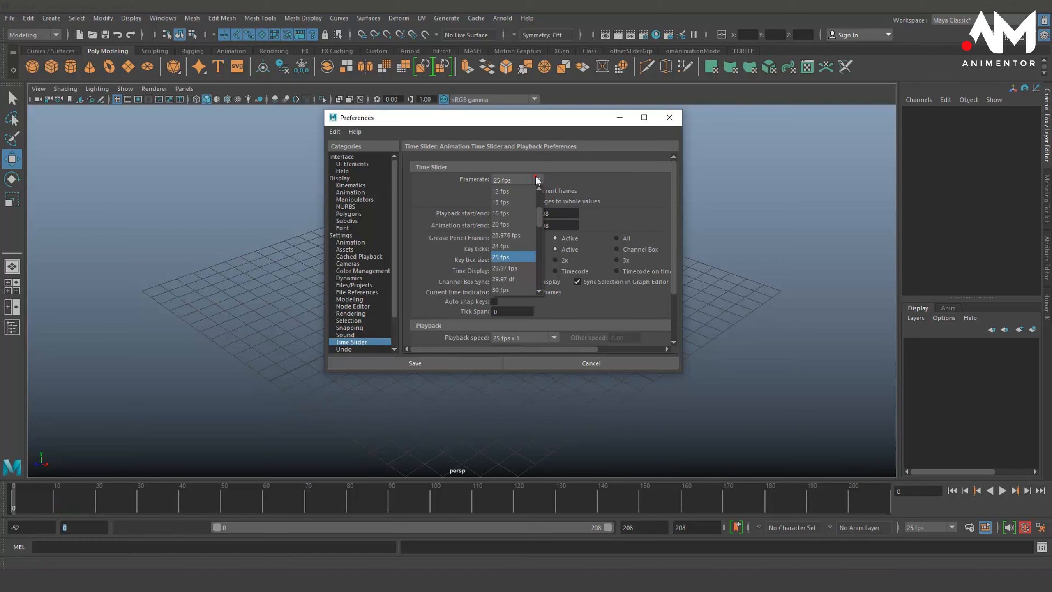
click(502, 247)
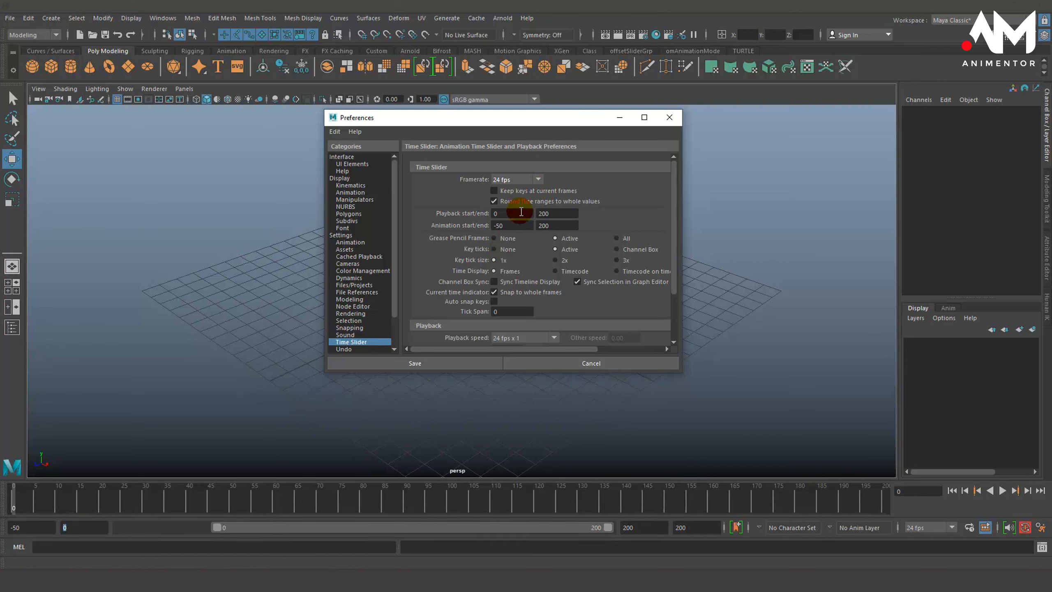
- Switch the framerate to 25 fps once more, set it back to 24 fps, and save the preferences
click(536, 179)
click(509, 257)
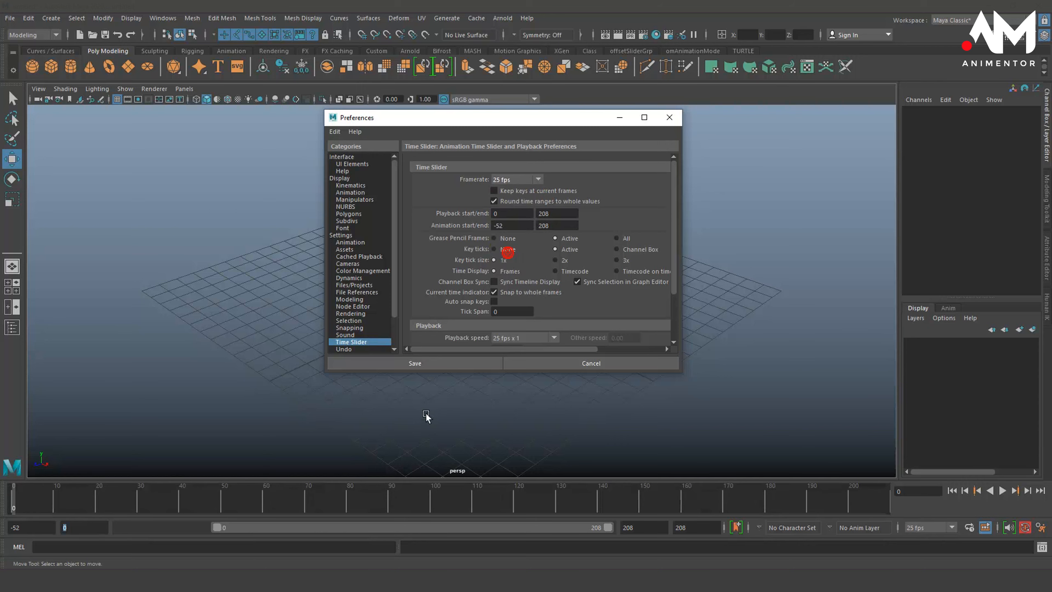
click(529, 181)
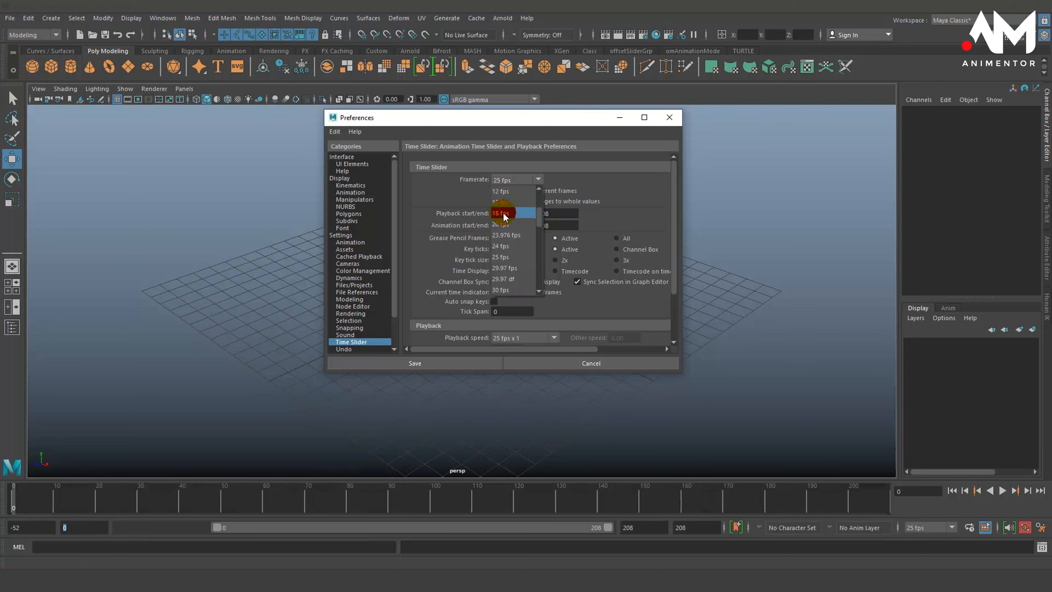
click(501, 246)
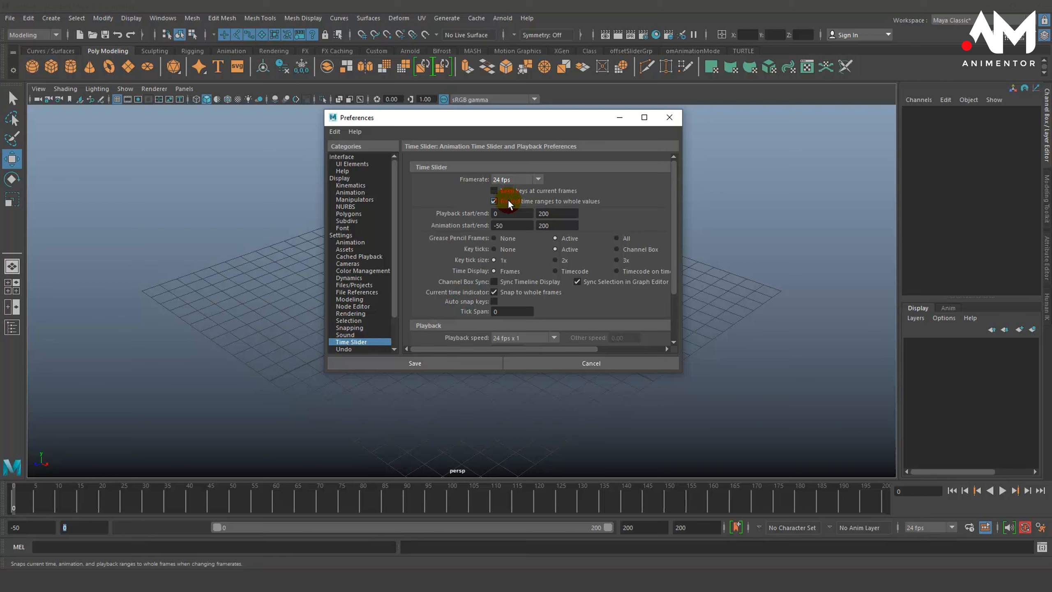
click(441, 363)
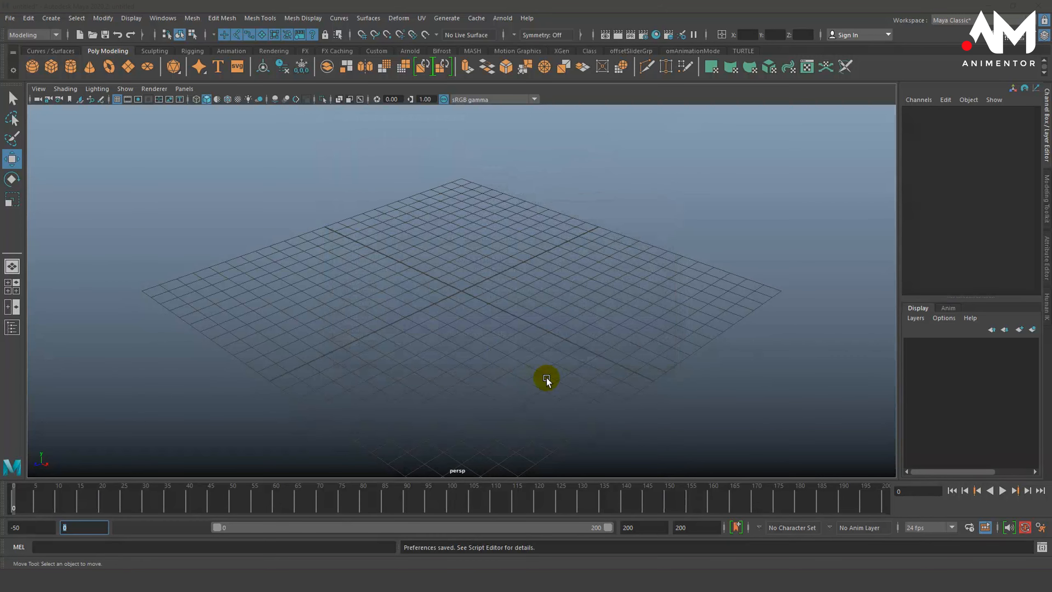
- Create a polygon cube, scale it uniformly to about 3.72, and move it along X to about -10.86
drag(625, 513, 6, 533)
click(51, 67)
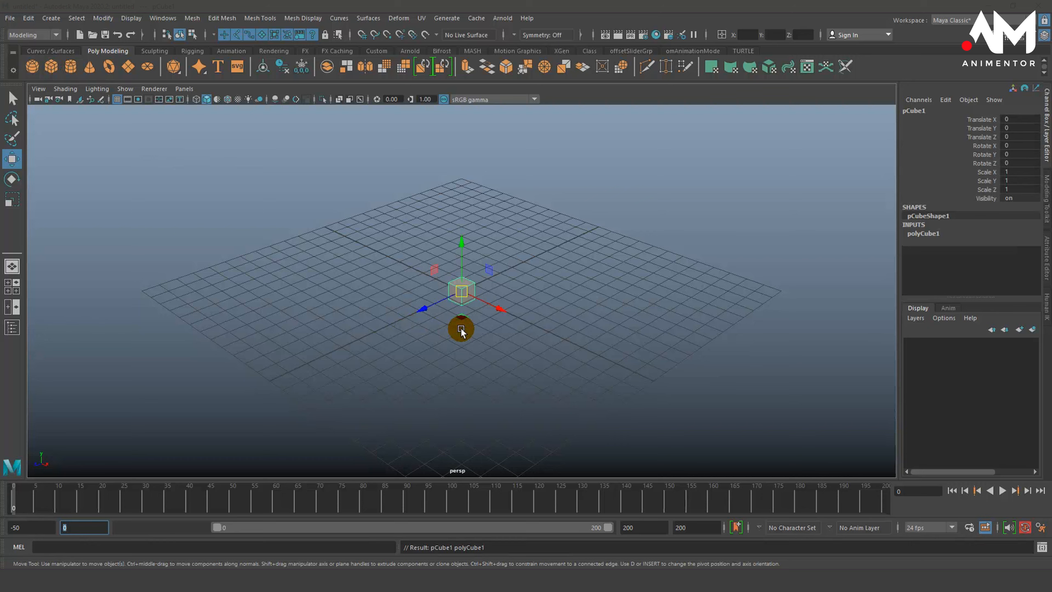
text(rr)
click(492, 253)
click(463, 287)
middle_drag(498, 307, 366, 245)
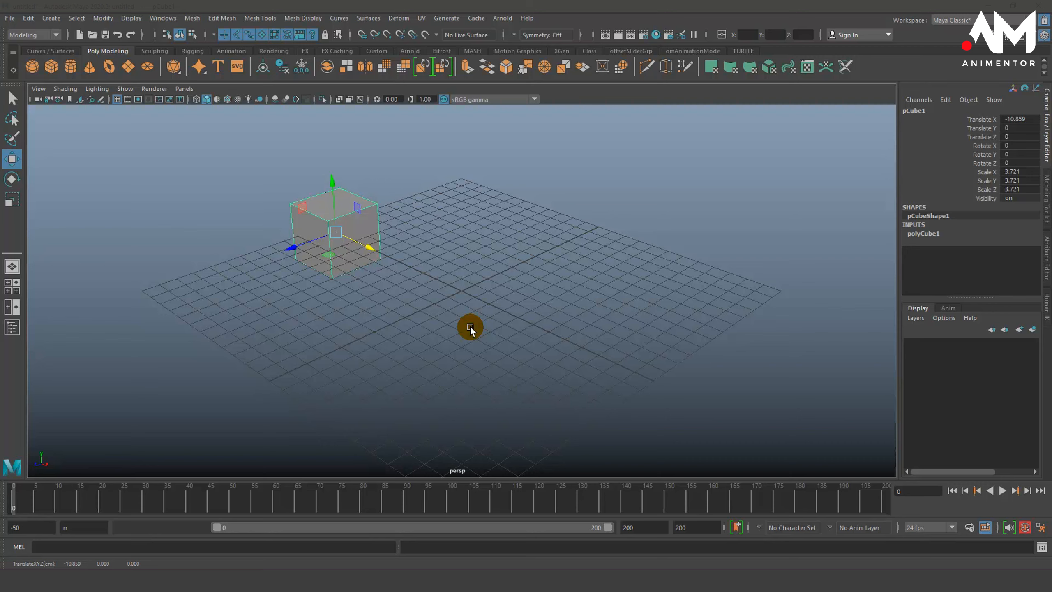
- Reselect the cube and shift it slightly further along X to about -11.67
click(377, 164)
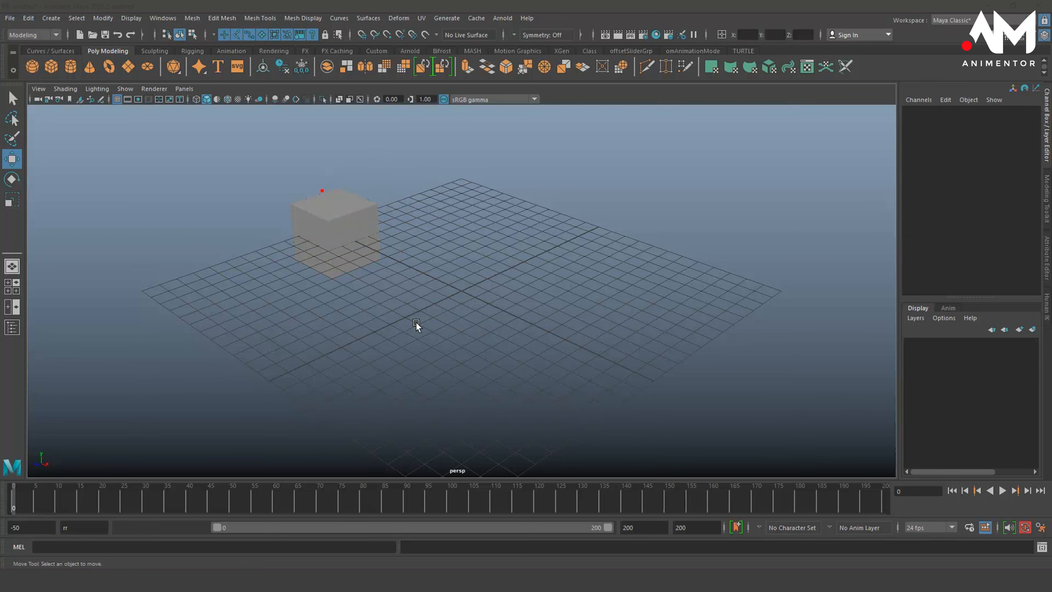
click(326, 195)
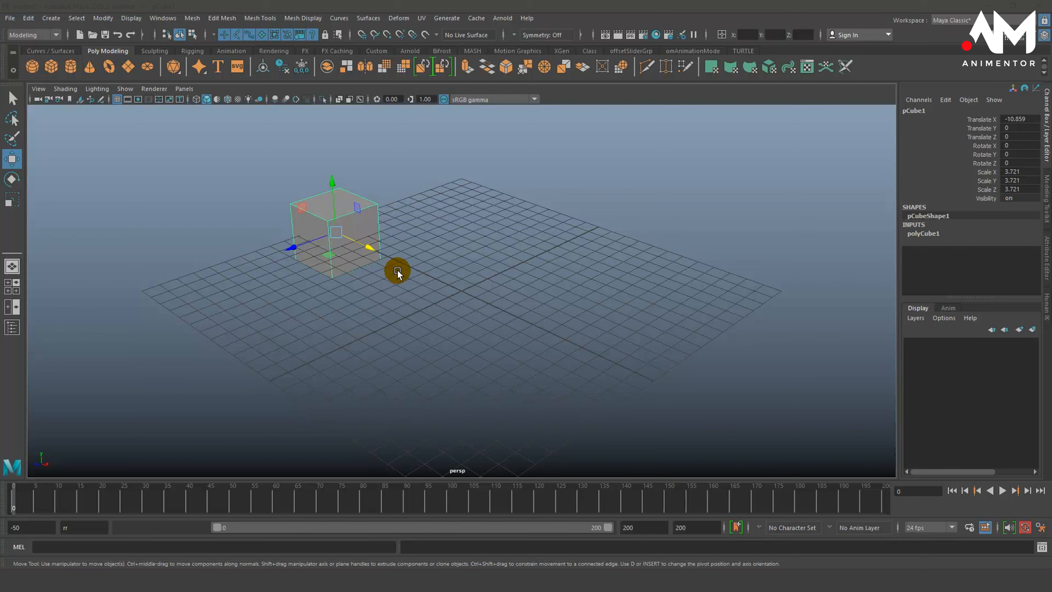
drag(368, 247, 353, 262)
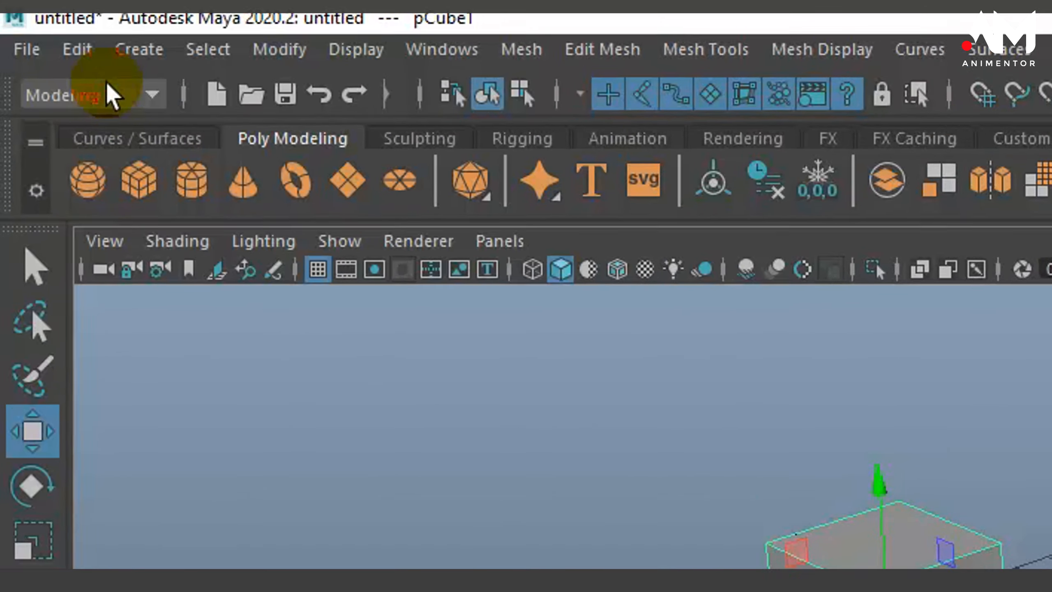
- Switch to the Animation menu set and examine the Set Key command and its shortcut
click(110, 95)
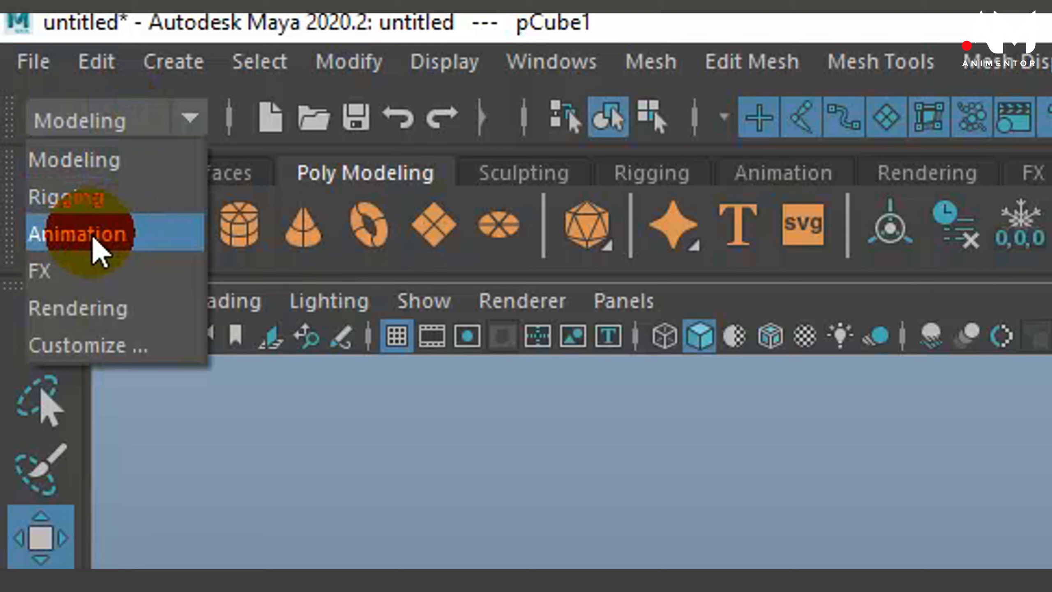
click(95, 242)
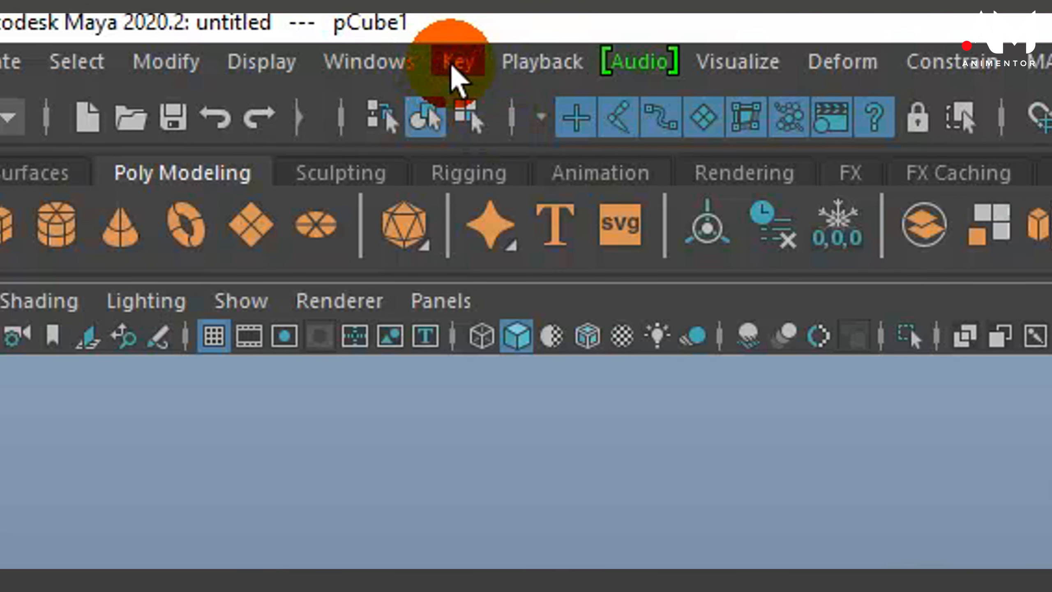
click(458, 66)
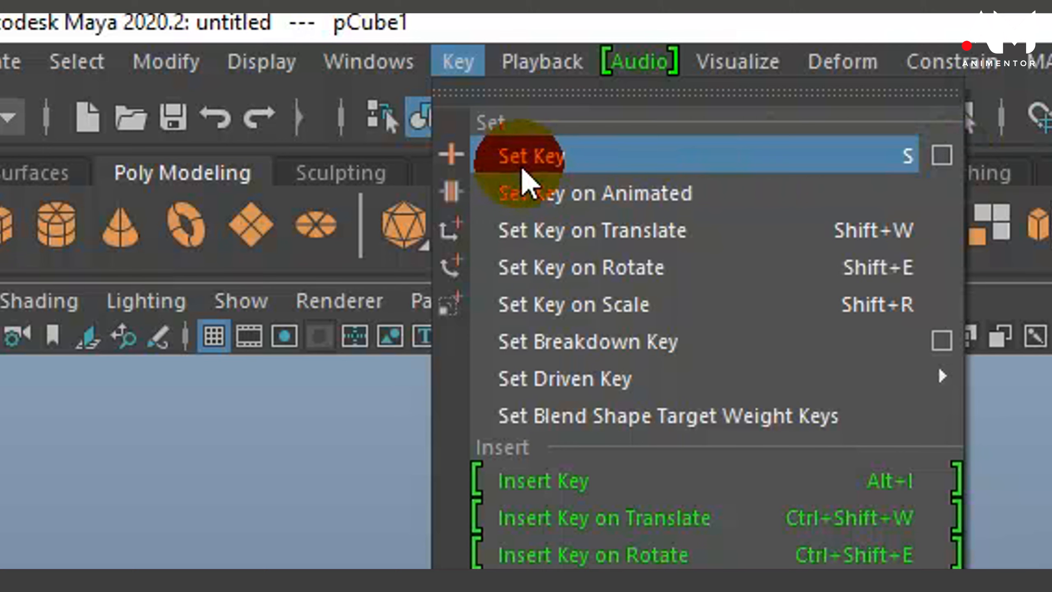
click(1050, 456)
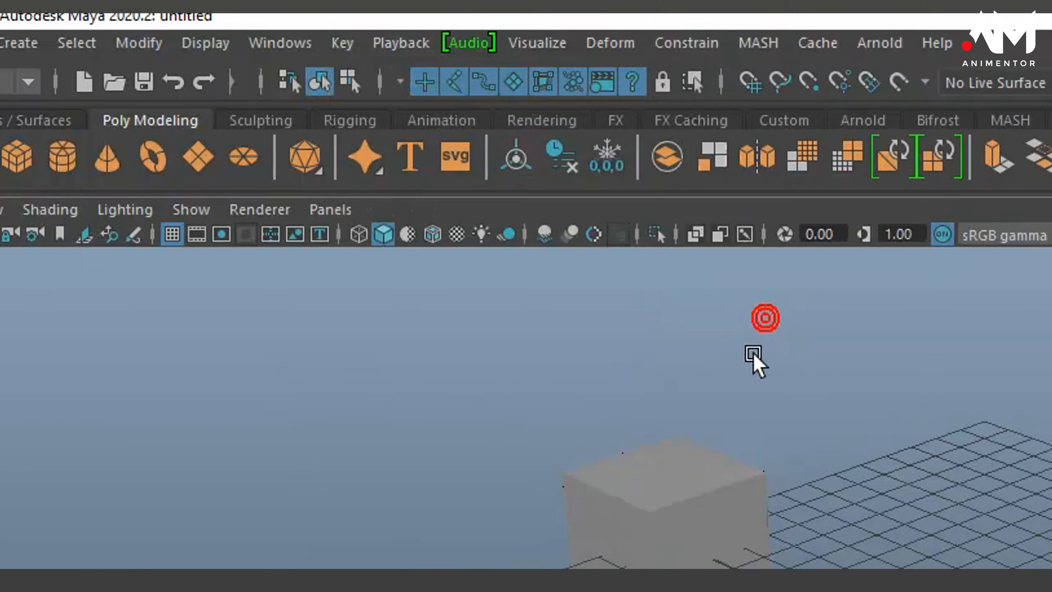
- Select the cube and set a key on all its channels at frame 0
click(659, 474)
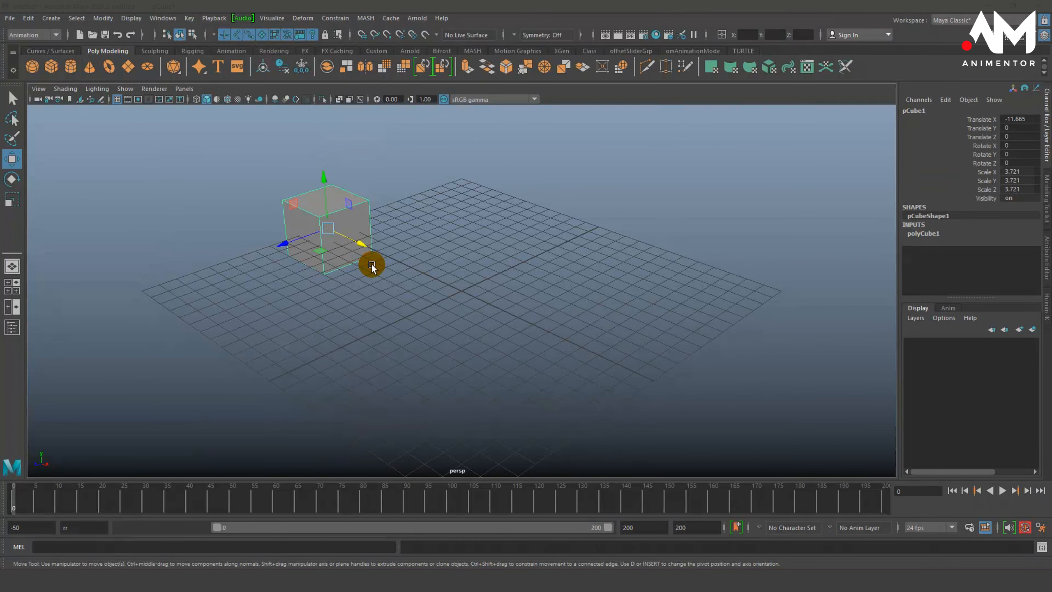
click(381, 235)
click(33, 502)
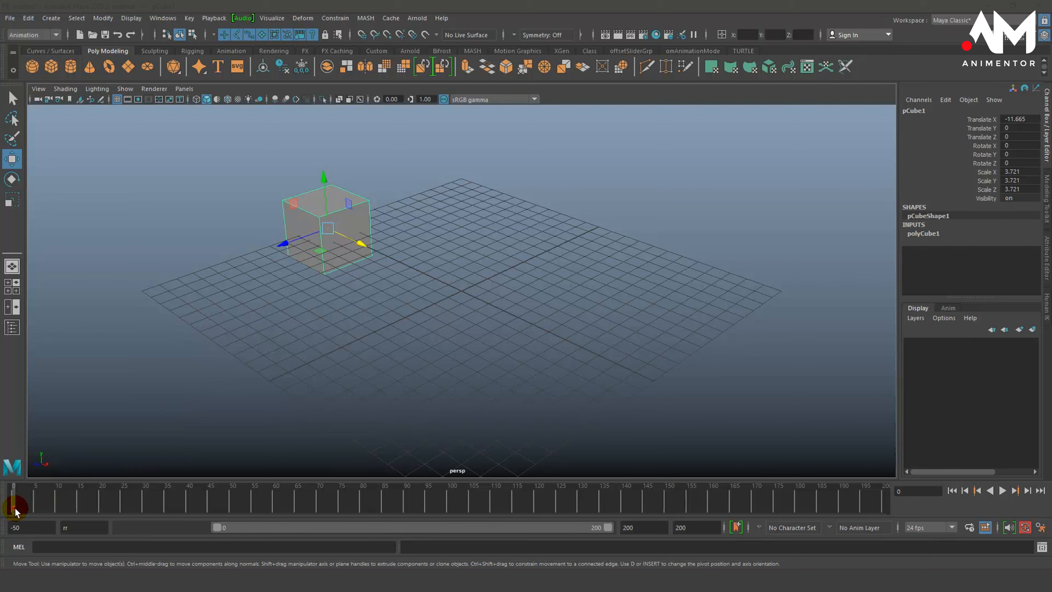
click(325, 189)
click(12, 493)
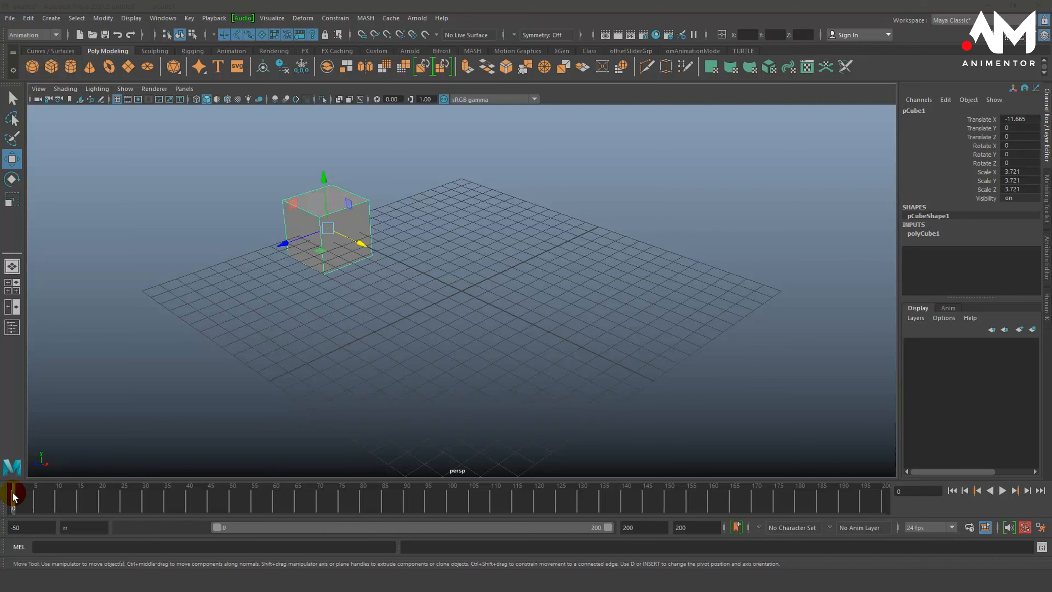
key(s)
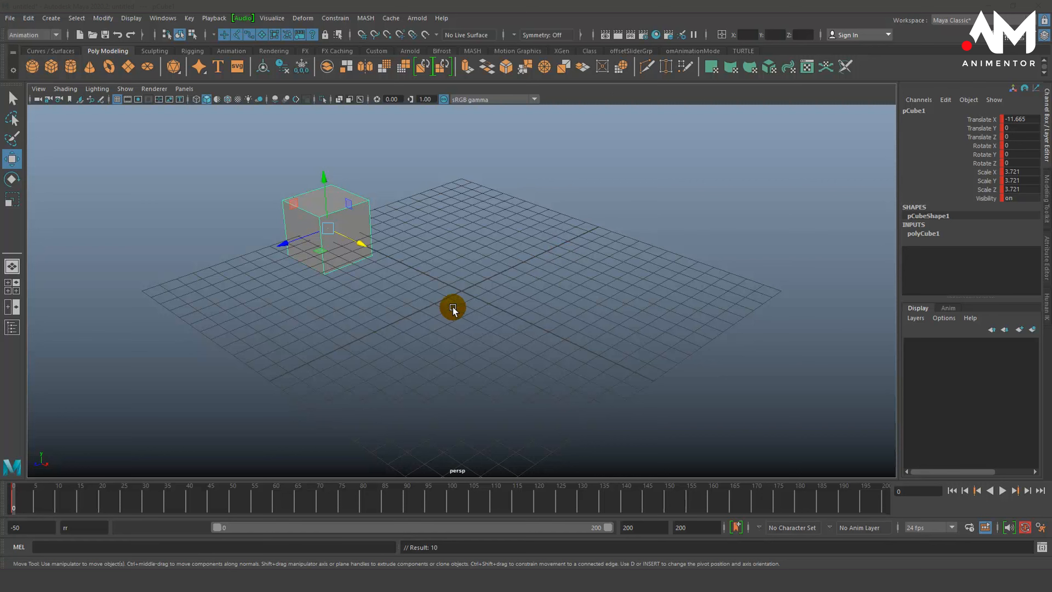
- Scrub the timeline from the first key to frame 48 with the cube selected
click(323, 216)
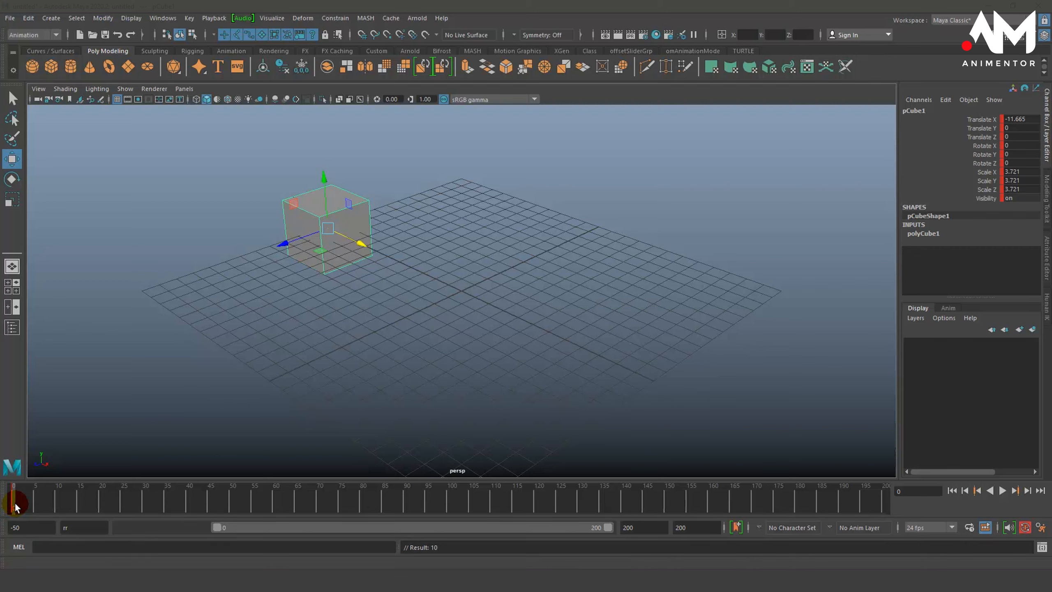
key(alt+v)
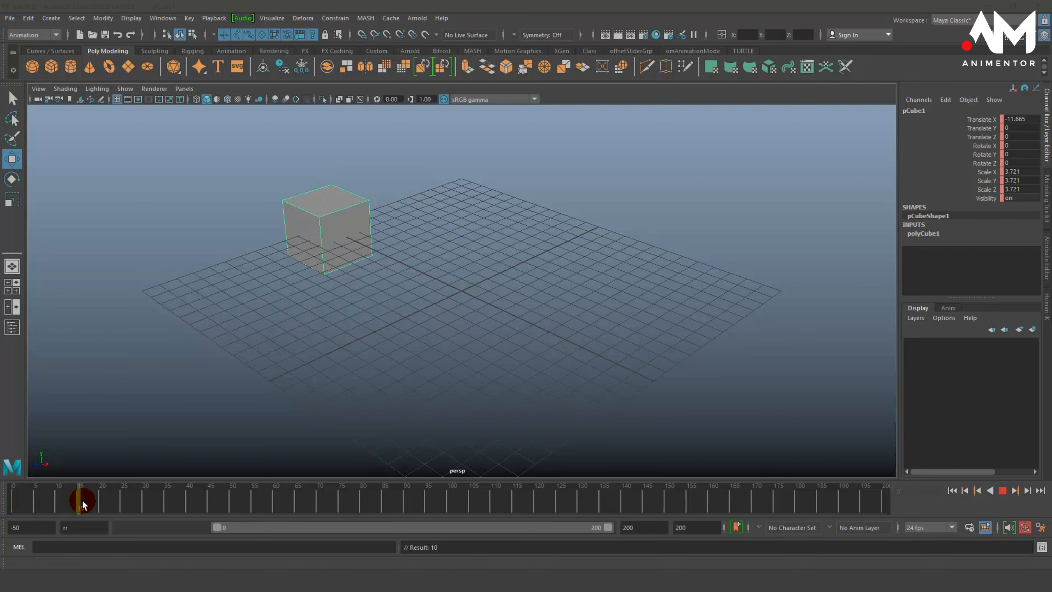
drag(83, 503, 220, 508)
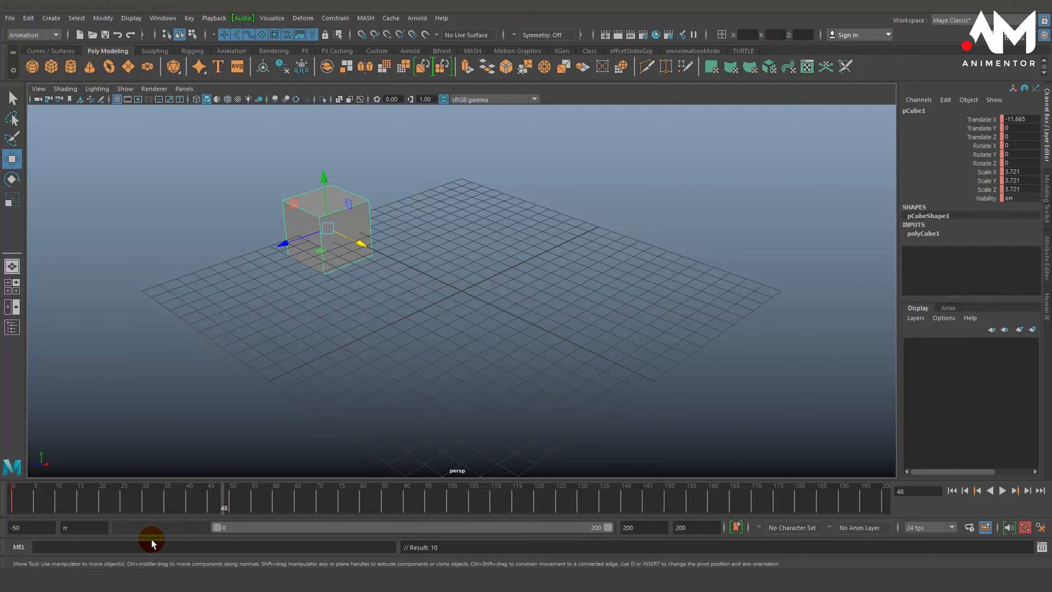
- Try moving the cube along X to about 8.46 with automatic keying on, and undo the move
drag(362, 242, 647, 373)
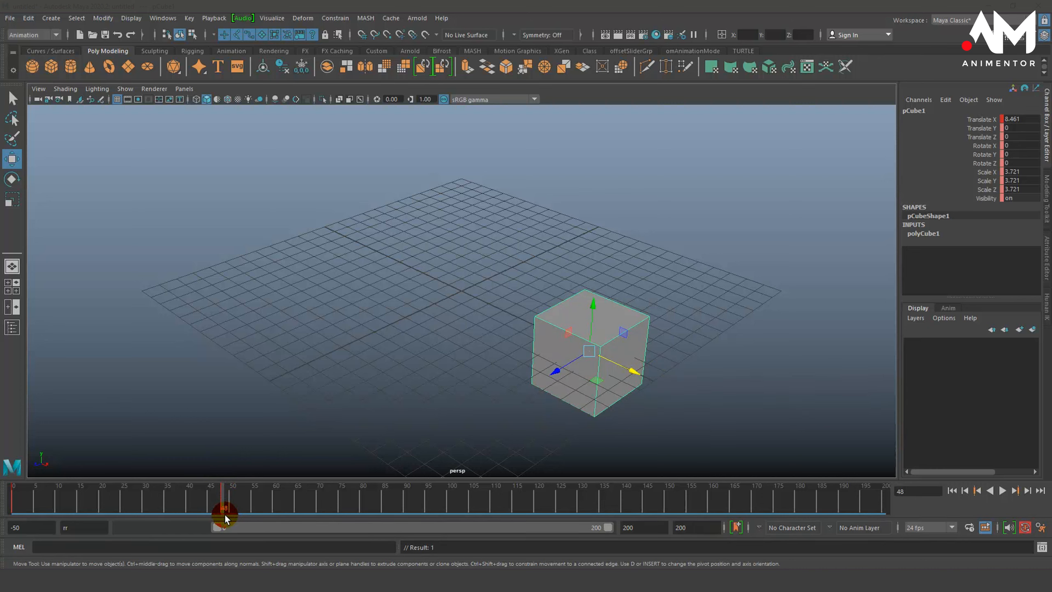
key(ctrl+z)
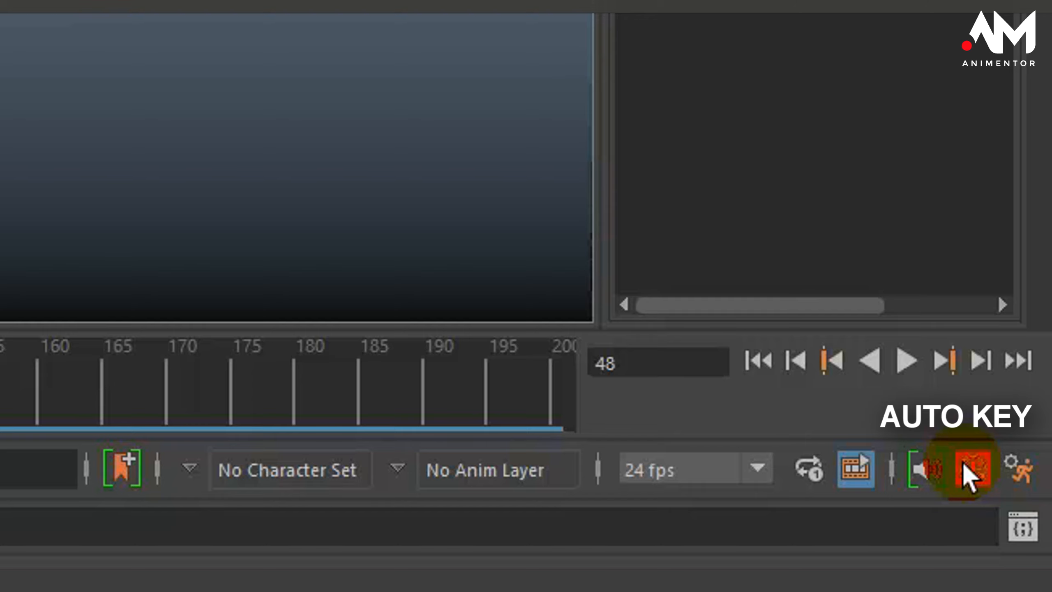
- Turn off automatic keying, move the cube along X to about 8.04, and set a key at frame 48
click(962, 462)
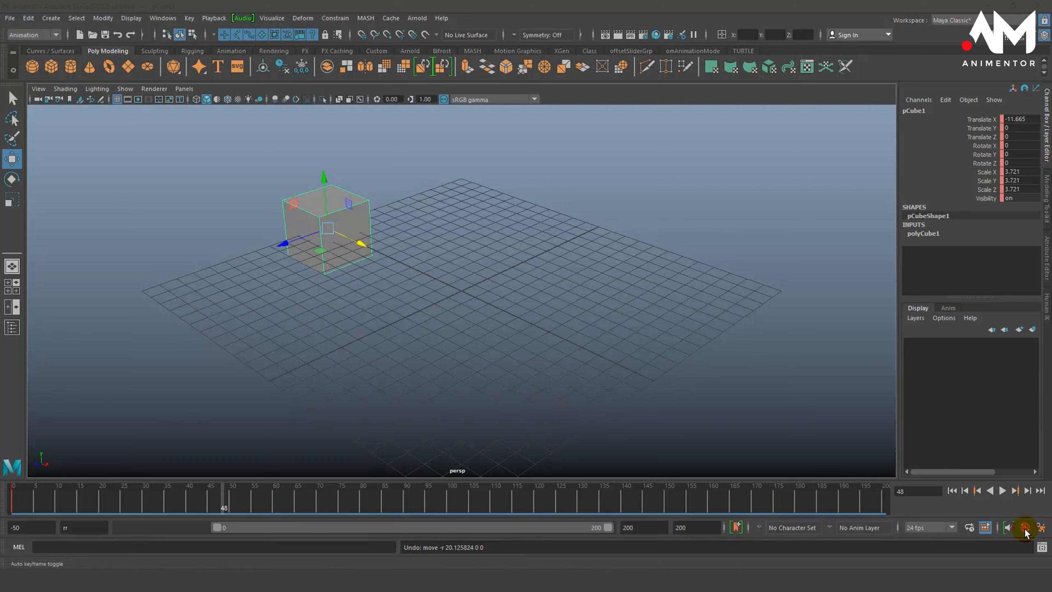
drag(360, 242, 641, 370)
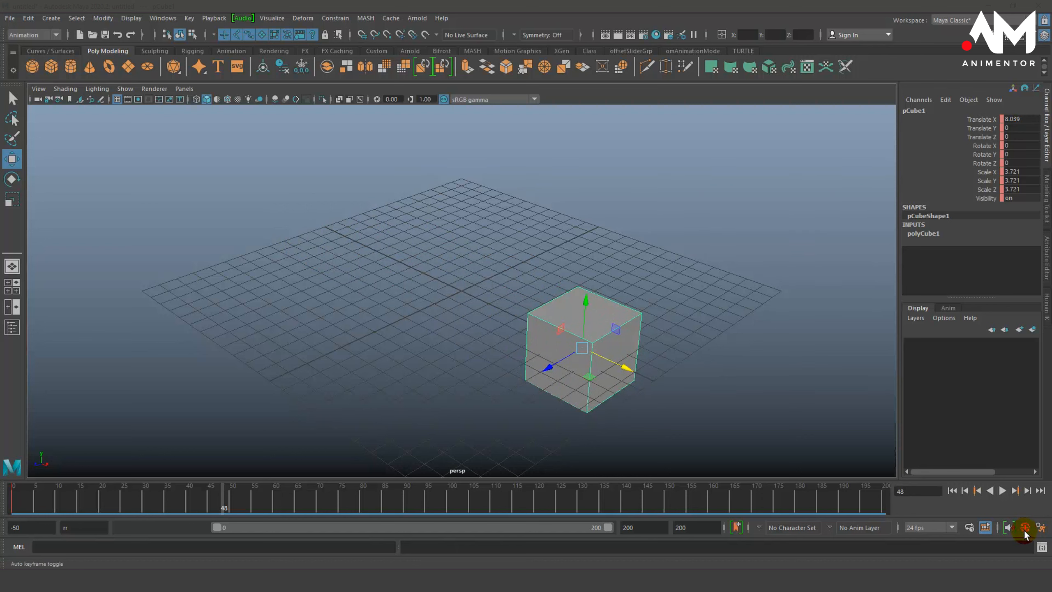
key(s)
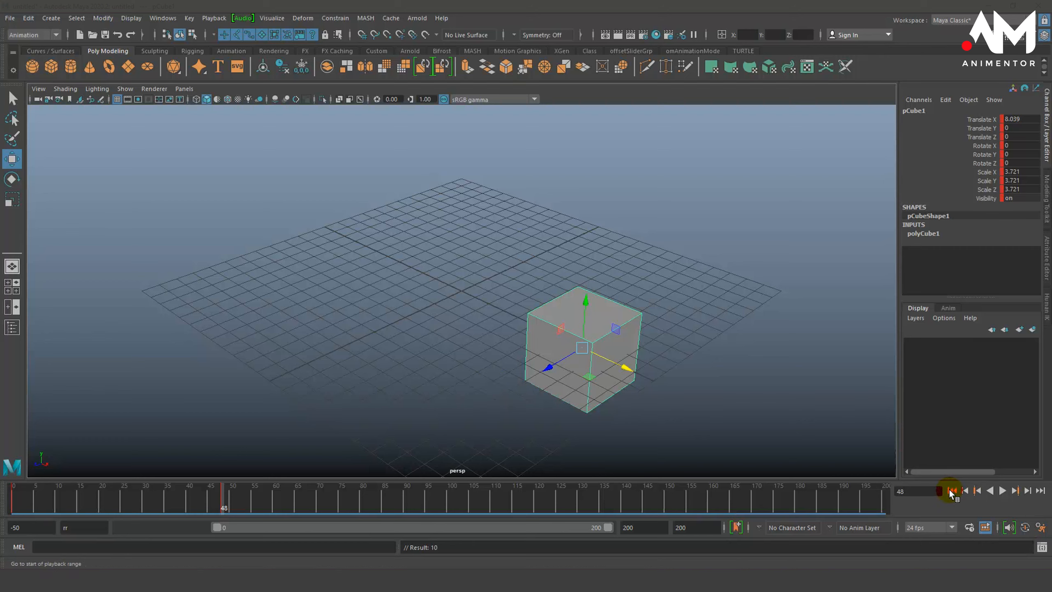
- Return to frame 0 and step forward one frame at a time to frame 48 to examine the cube's motion
click(222, 499)
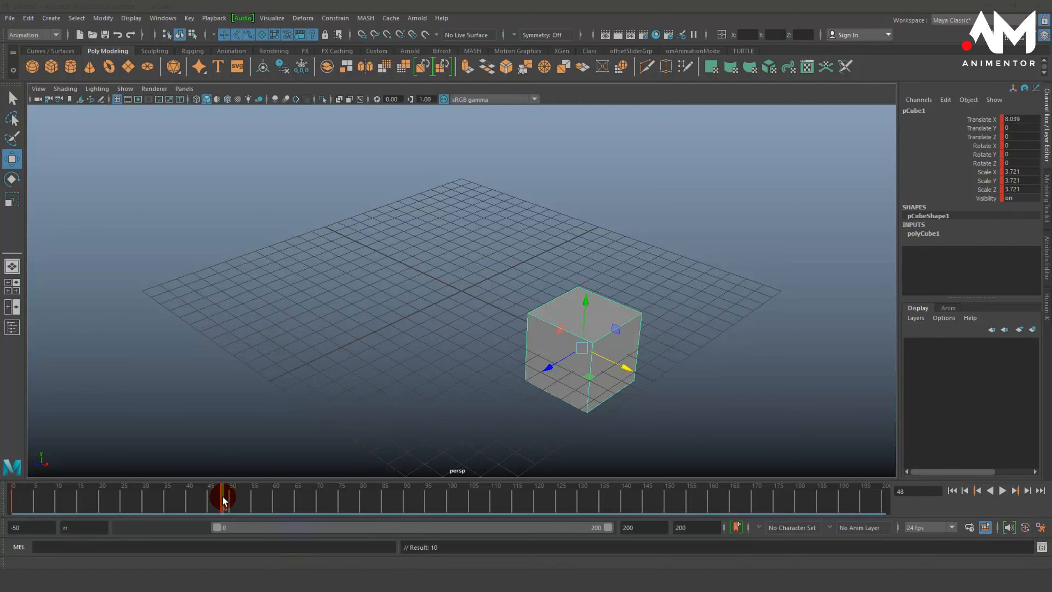
drag(223, 501, 4, 510)
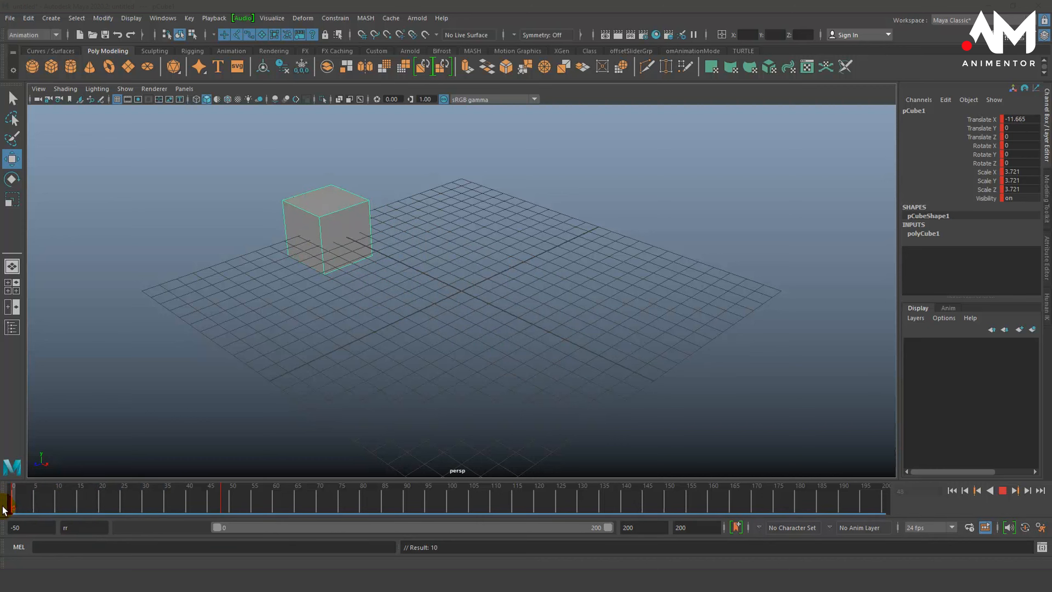
click(1026, 491)
click(1027, 491)
click(1026, 491)
triple_click(1027, 491)
triple_click(1027, 491)
triple_click(1027, 491)
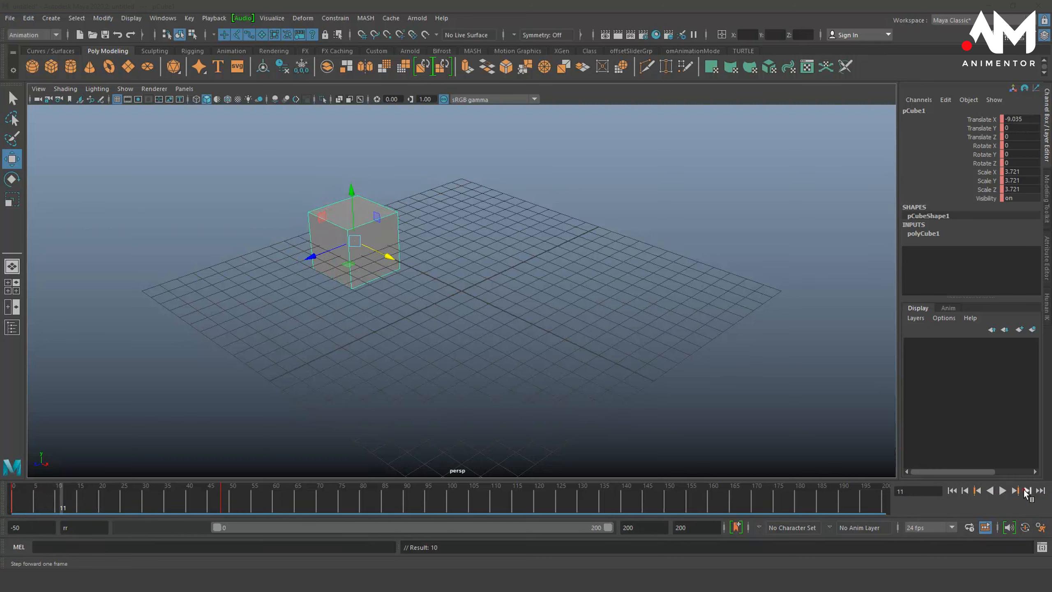
double_click(1027, 491)
double_click(1027, 491)
triple_click(1027, 491)
double_click(1027, 491)
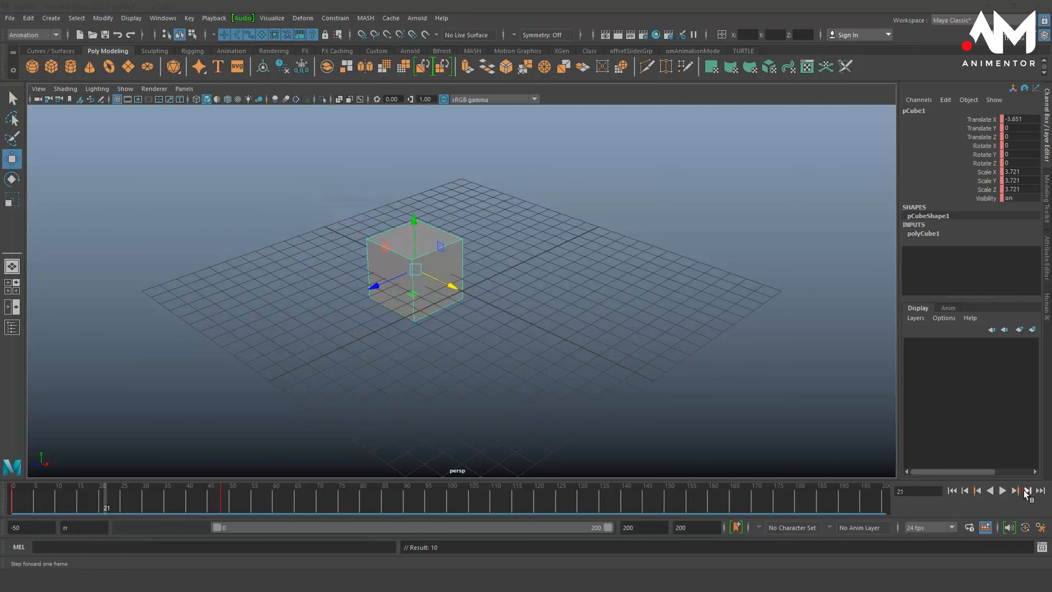
triple_click(1027, 491)
double_click(1027, 490)
double_click(1027, 491)
triple_click(1027, 491)
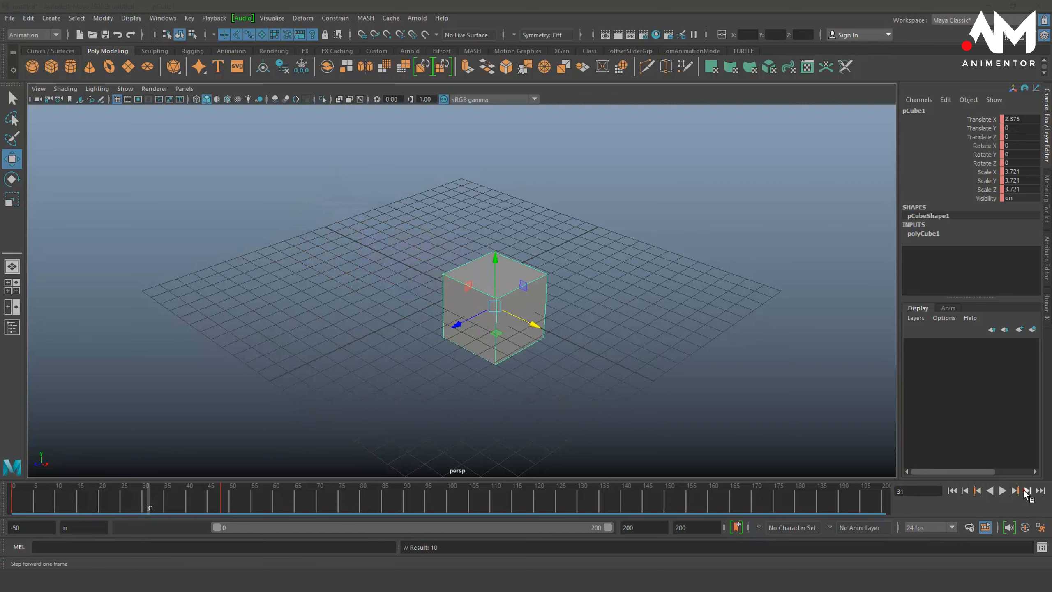
double_click(1026, 490)
double_click(1027, 491)
double_click(1027, 491)
double_click(1027, 491)
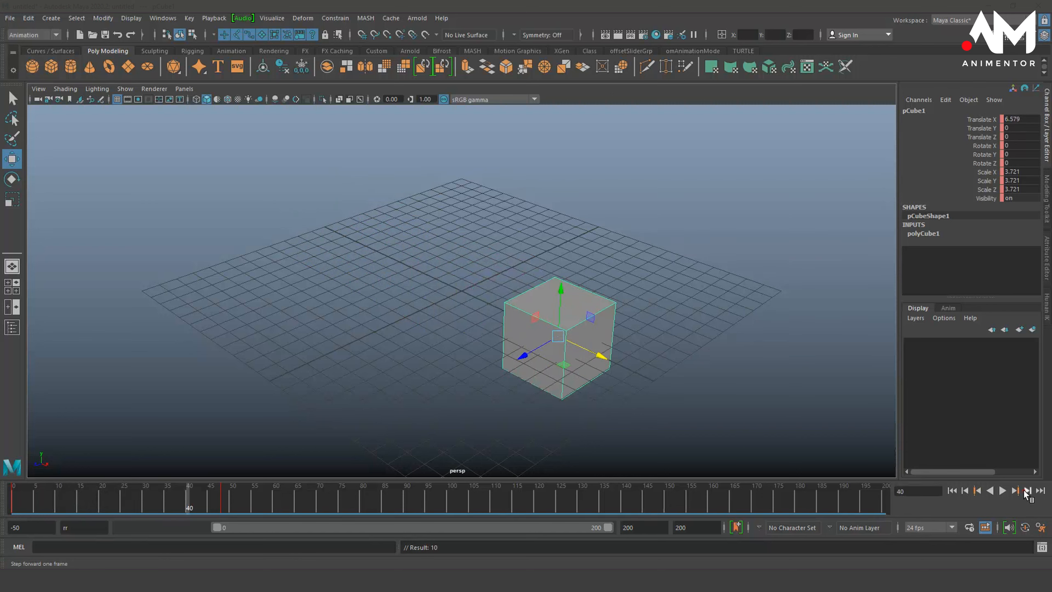
triple_click(1027, 491)
triple_click(1027, 491)
double_click(1027, 491)
click(1027, 491)
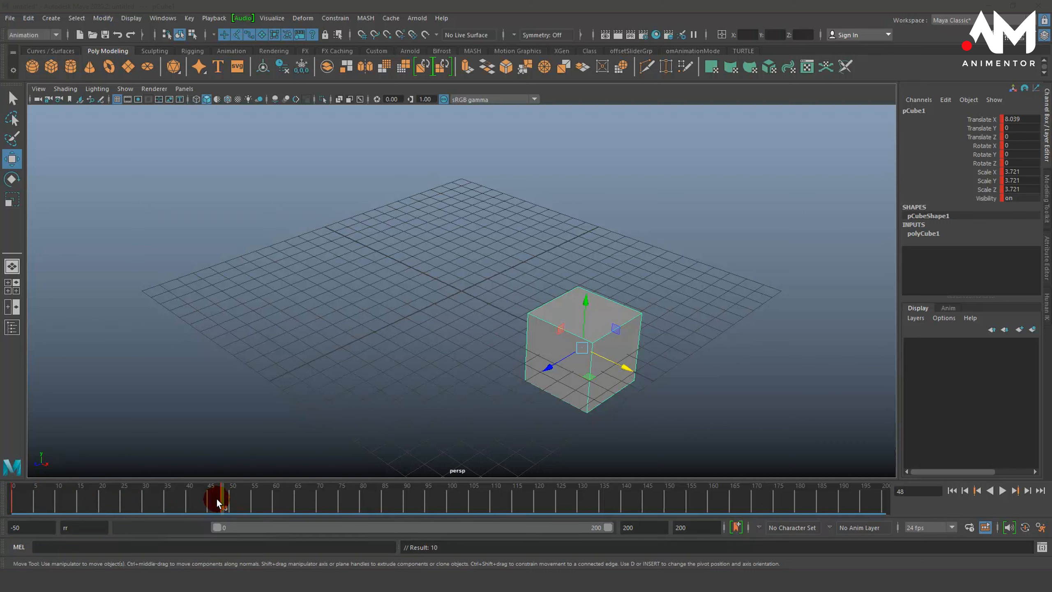
- Rewind to frame 0 and play the cube's animation from the start three times, finishing back at frame 0
drag(222, 504, 13, 502)
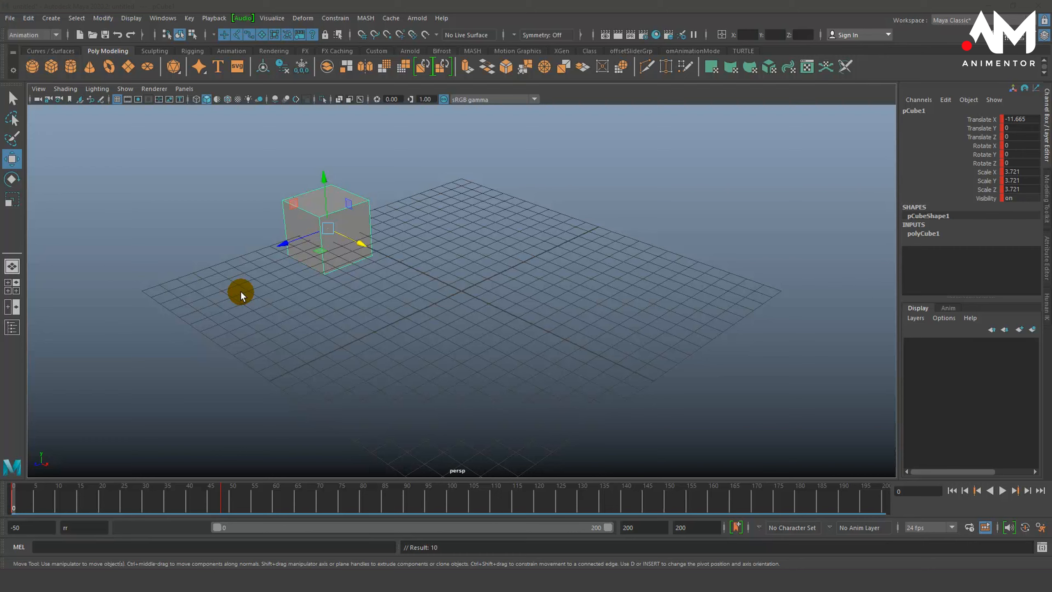
click(1000, 492)
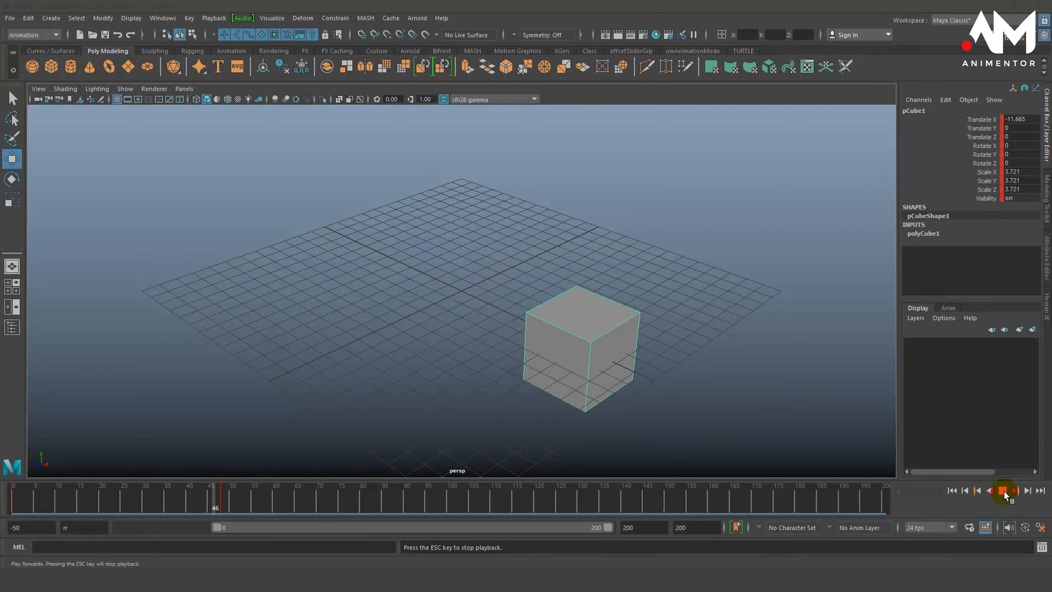
key(Escape)
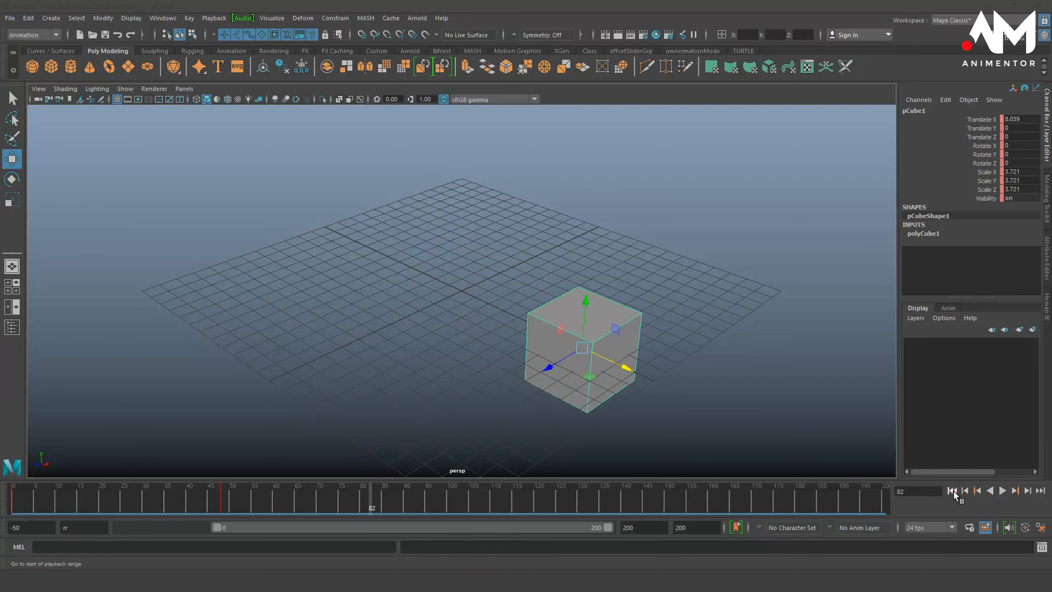
click(951, 490)
click(1002, 490)
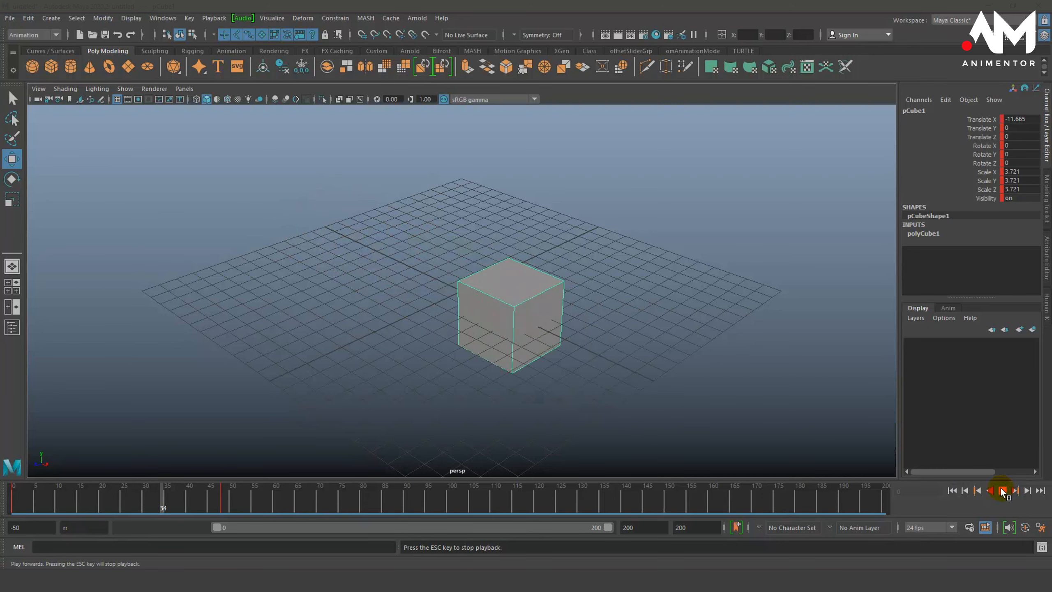
click(1002, 490)
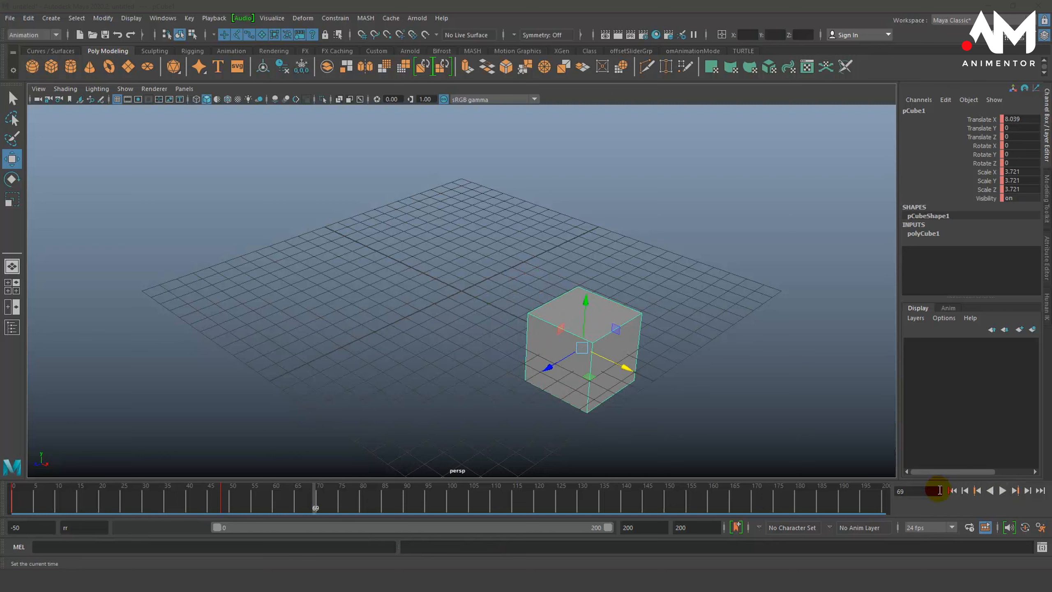
click(952, 490)
click(999, 490)
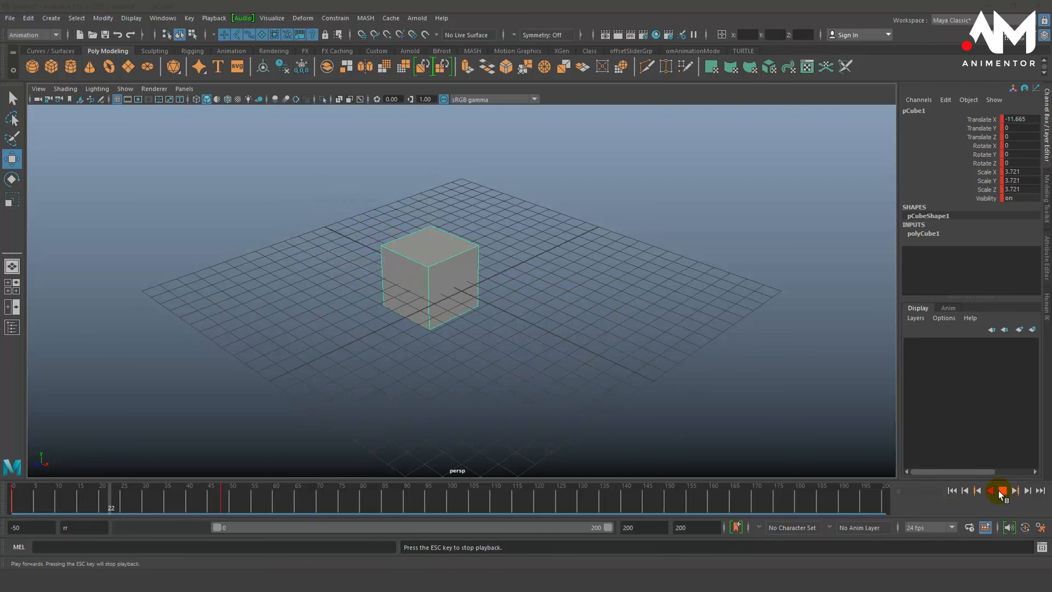
click(997, 490)
click(951, 491)
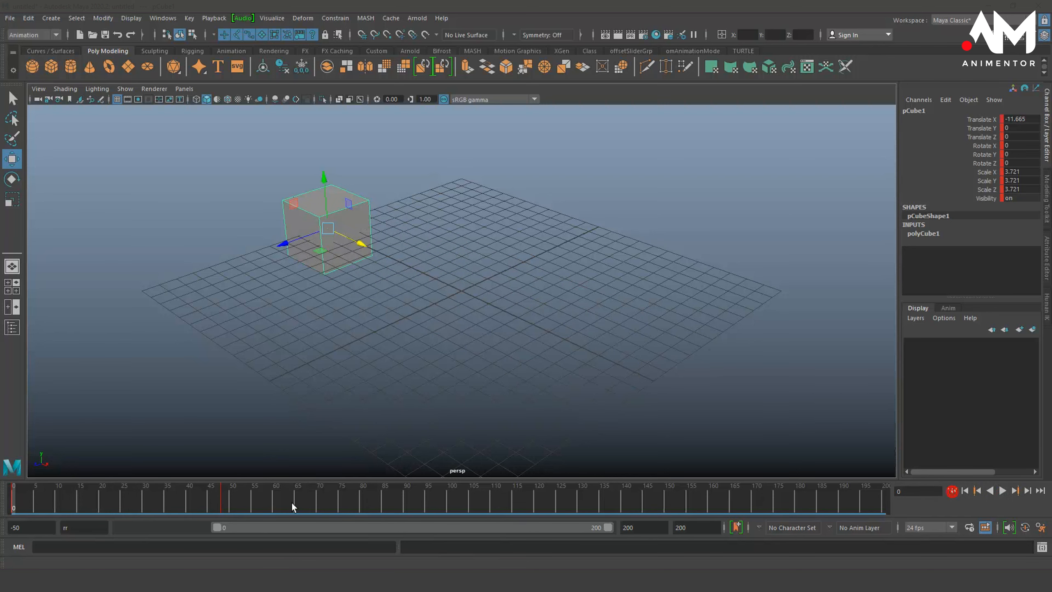
- Scrub the timeline to the key at frame 48 and on past it to frame 115
drag(244, 504, 221, 503)
right_click(222, 499)
click(257, 505)
click(269, 503)
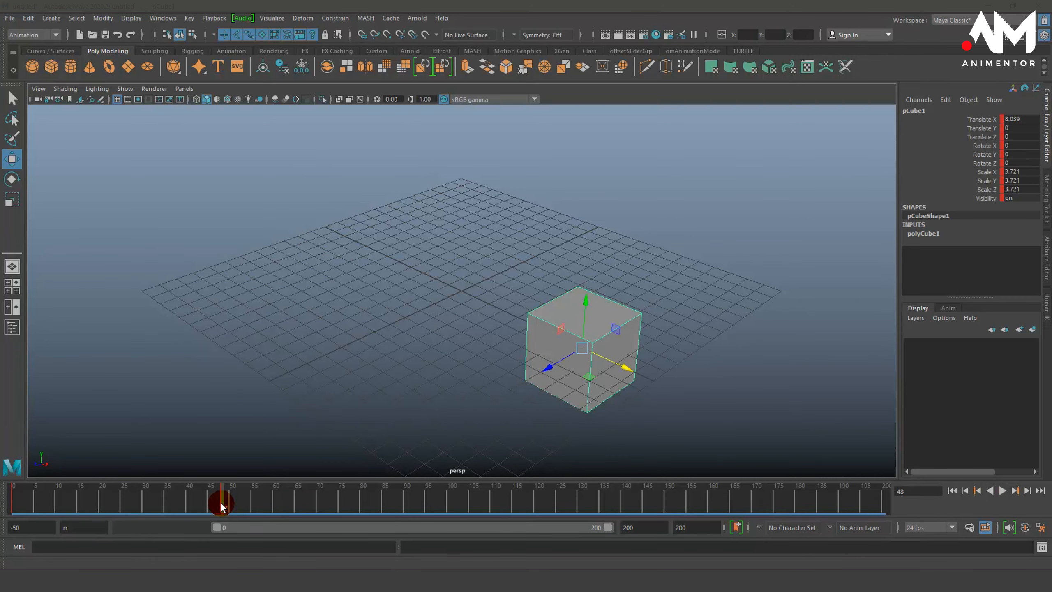
drag(220, 503, 514, 509)
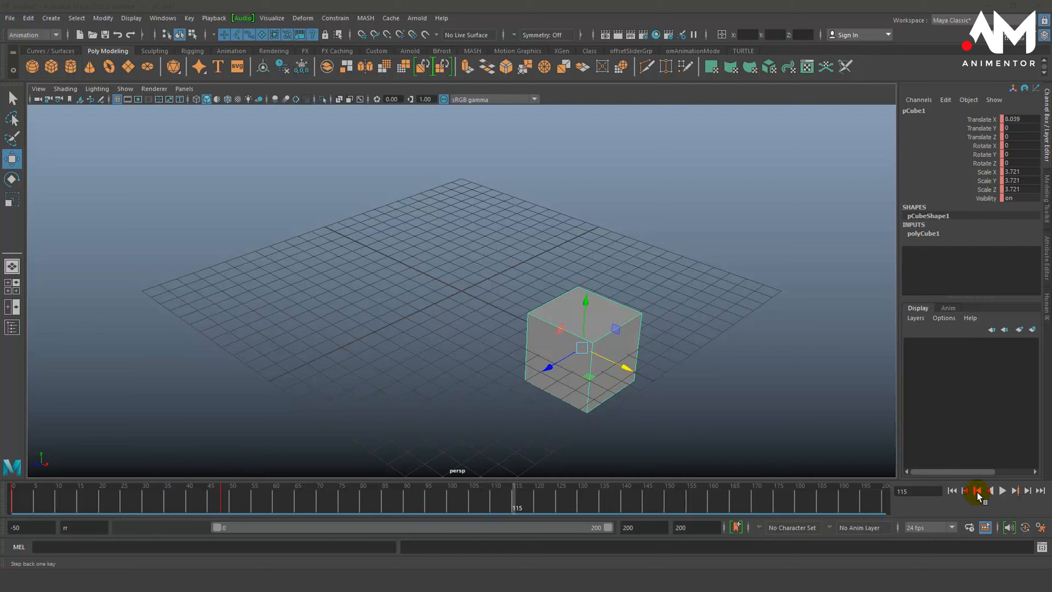
- Delete the cube's keys at frame 48 and frame 0 from the timeline
click(977, 492)
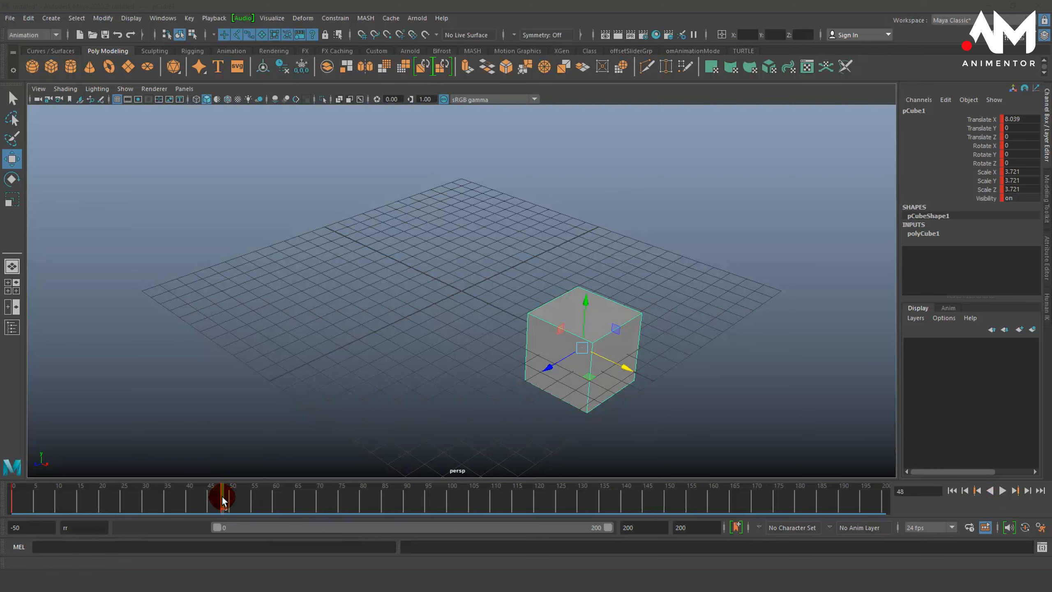
right_click(222, 502)
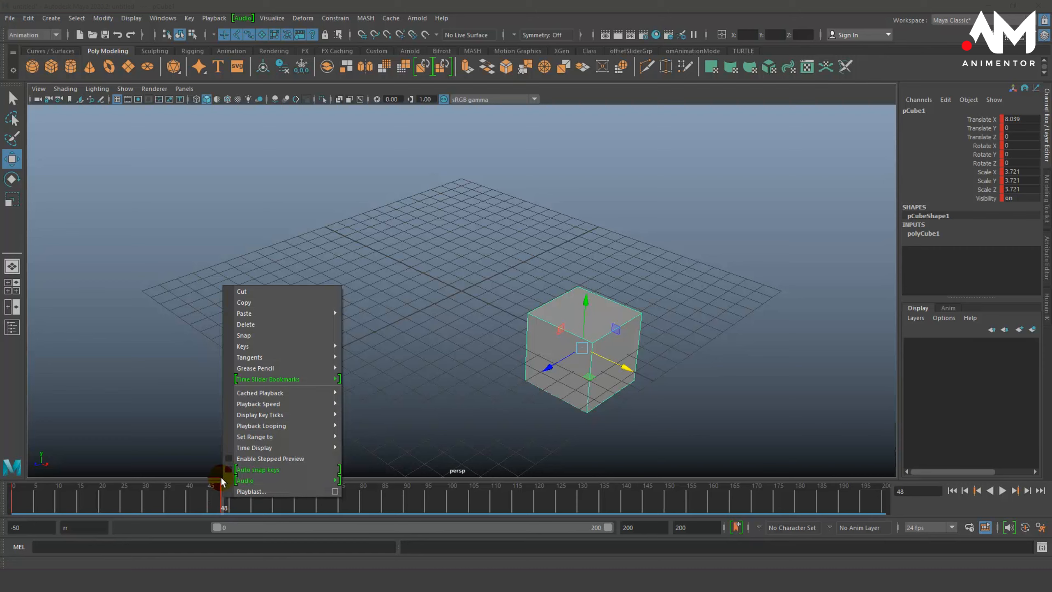
click(244, 325)
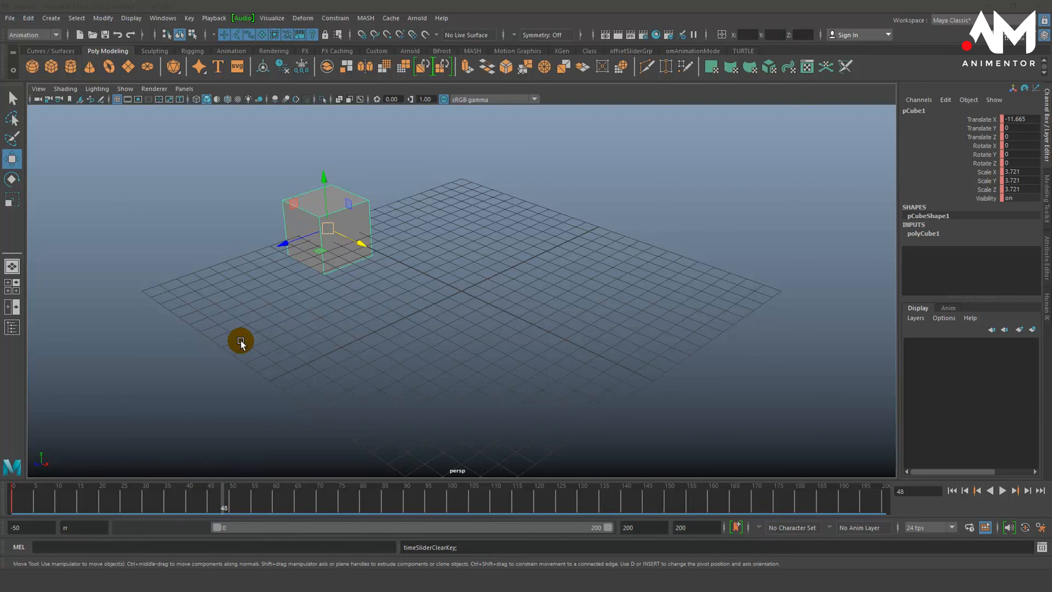
click(12, 503)
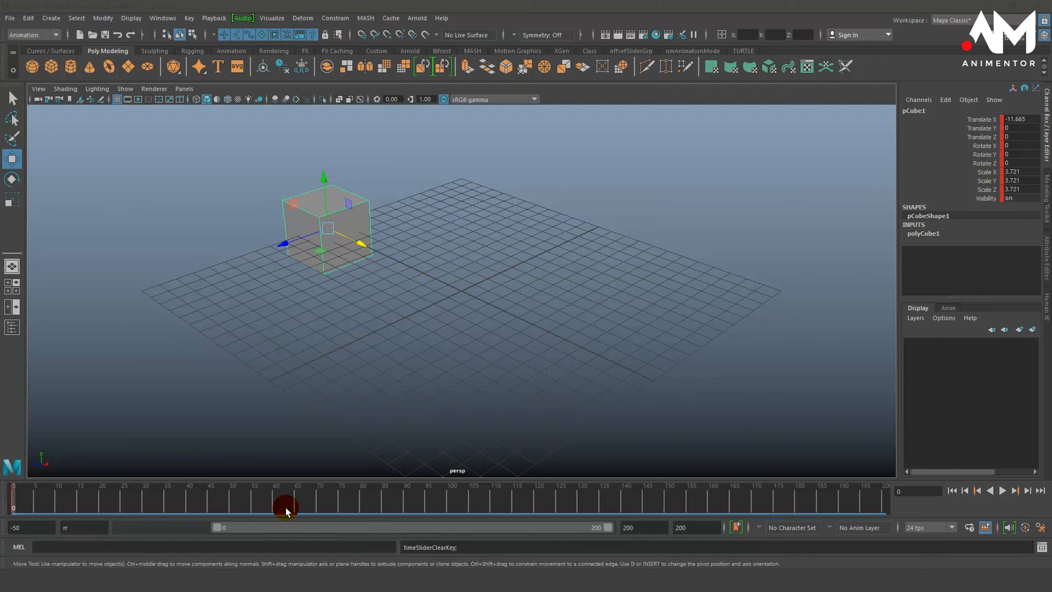
right_click(14, 501)
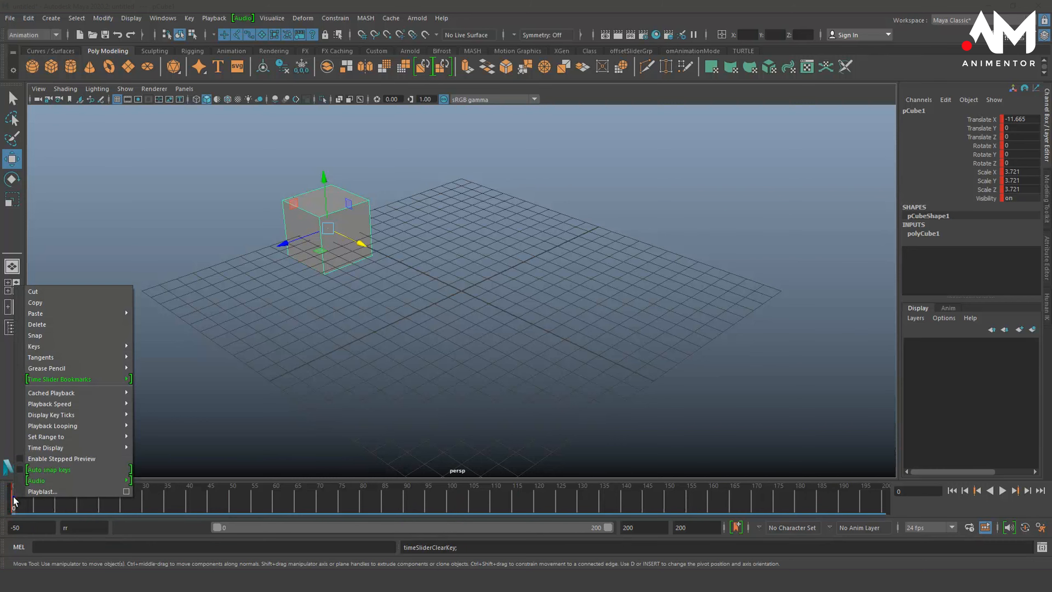
click(48, 331)
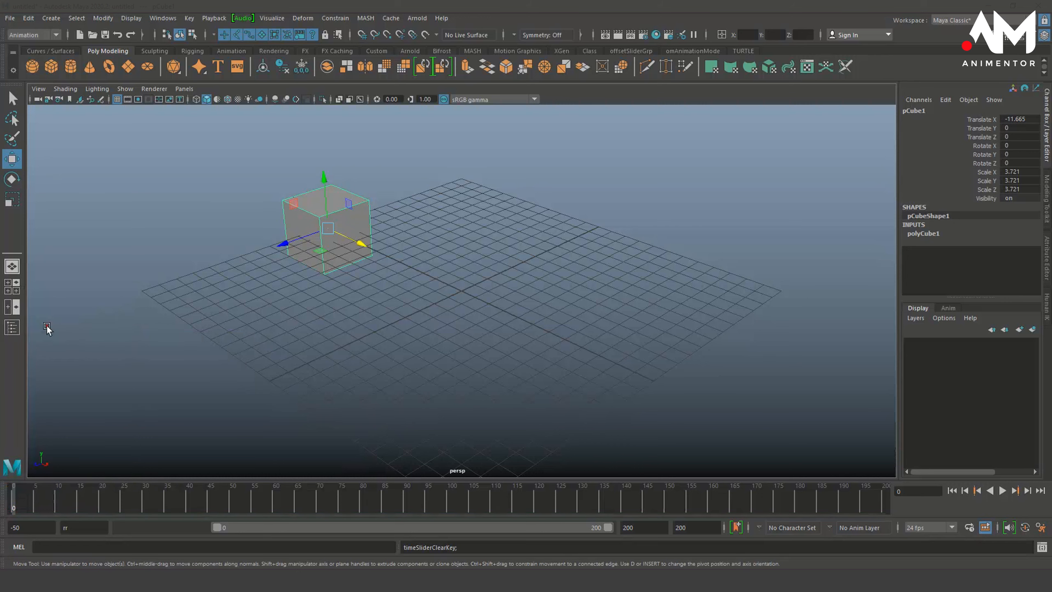
- Set a new key on all the cube's channels at frame 0
mouse_move(15, 503)
mouse_down()
mouse_move(849, 504)
mouse_move(96, 513)
mouse_move(12, 501)
mouse_up()
key(s)
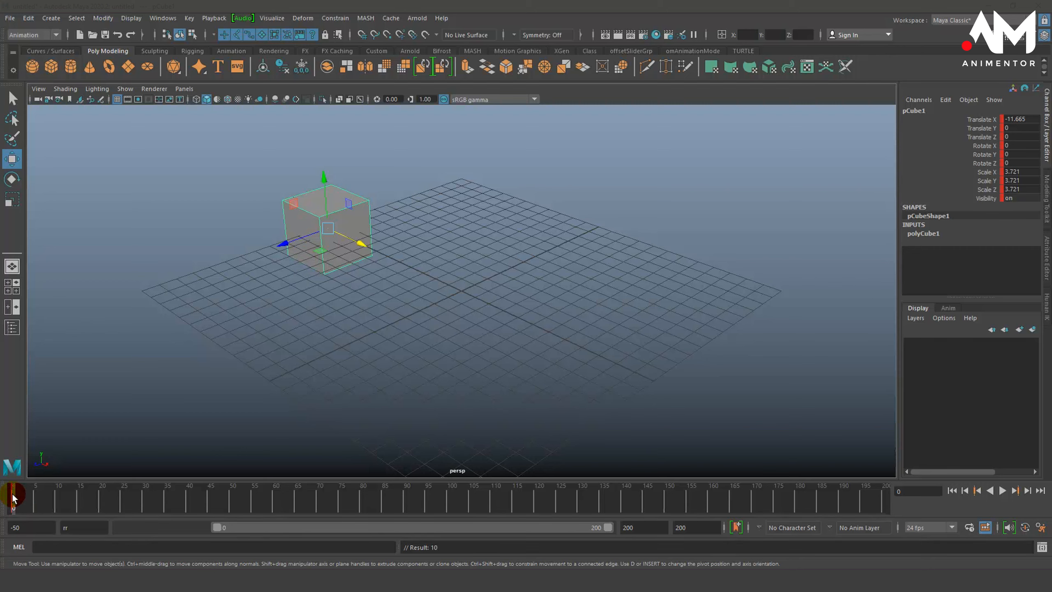
mouse_move(12, 497)
mouse_down()
mouse_move(64, 495)
mouse_move(2, 499)
mouse_up()
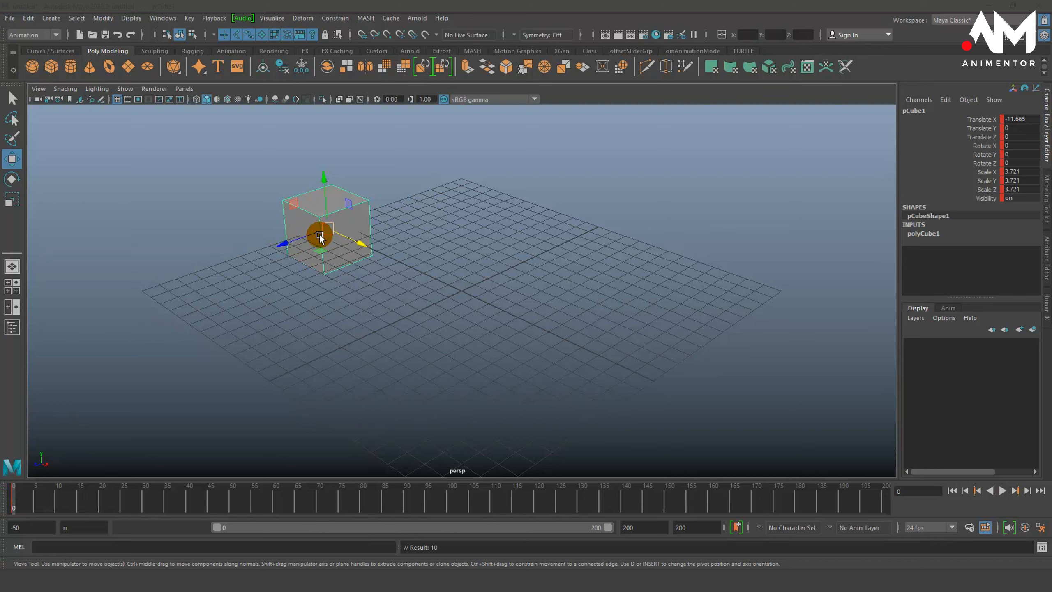
click(14, 499)
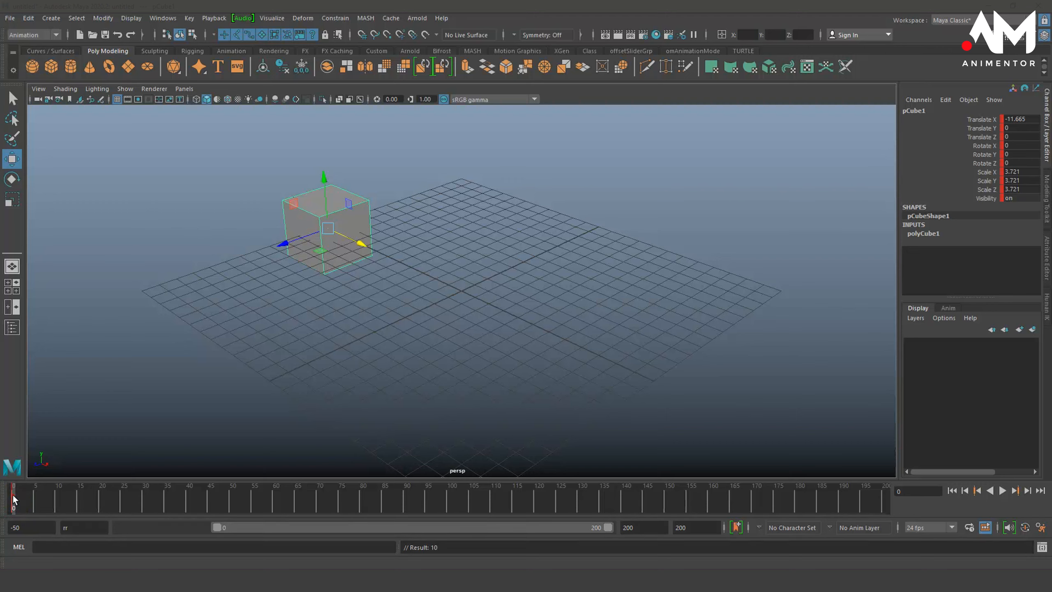
- At frame 48, move the cube along X to about 7.25 and set a key on all its channels
drag(13, 499, 223, 506)
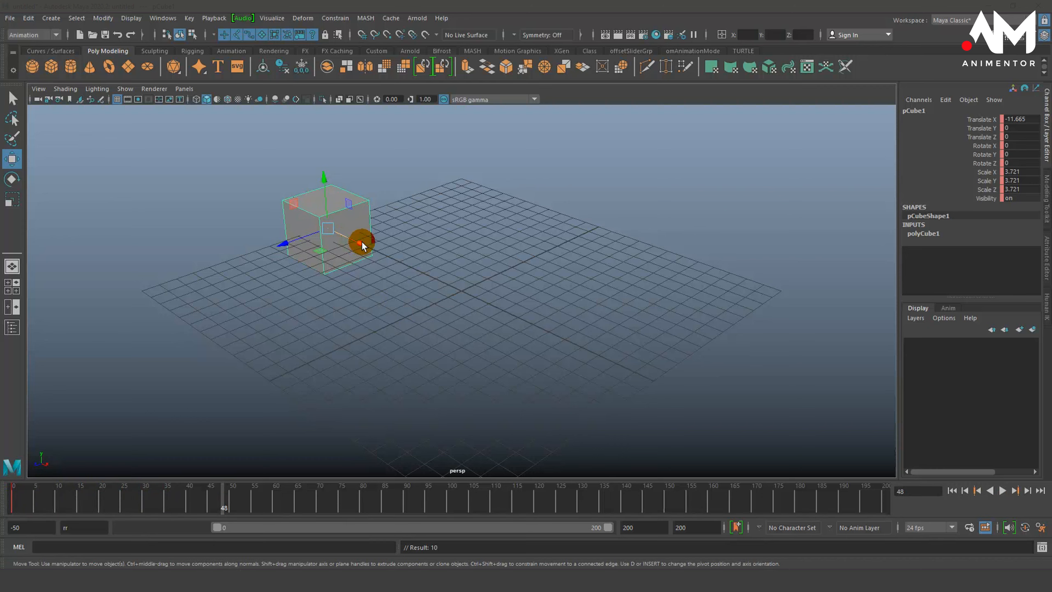
drag(362, 242, 615, 382)
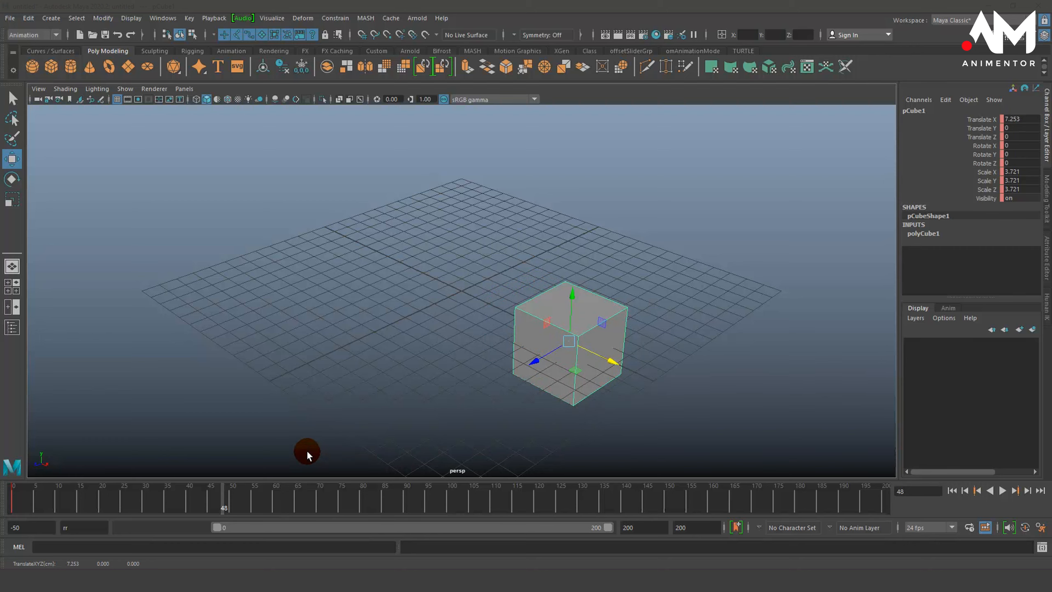
key(s)
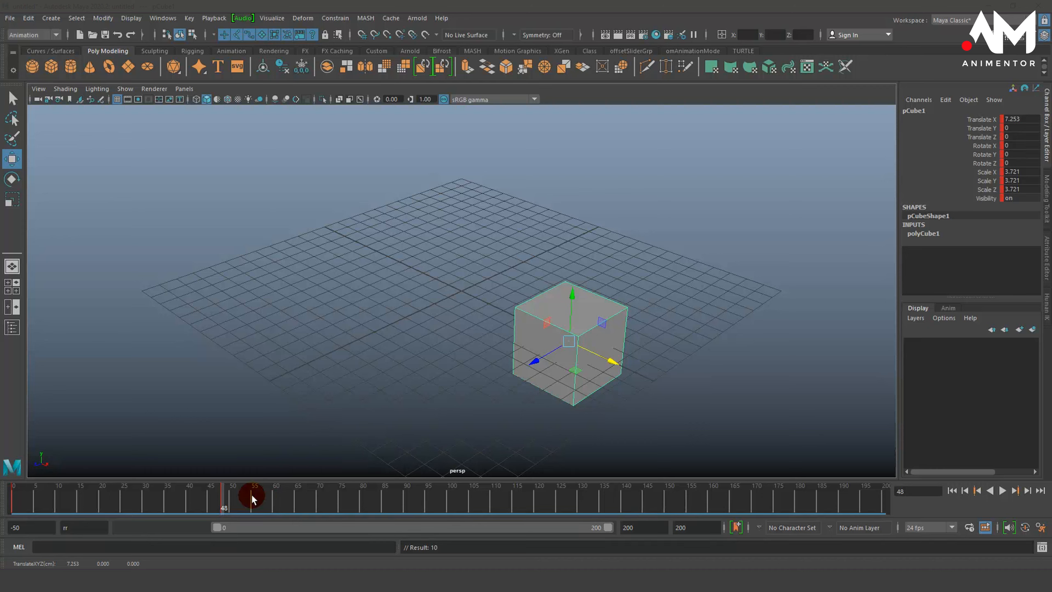
- Play the re-keyed animation from frame 0, scrub it up to frame 48, and return to the start of the playback range
drag(251, 495, 13, 495)
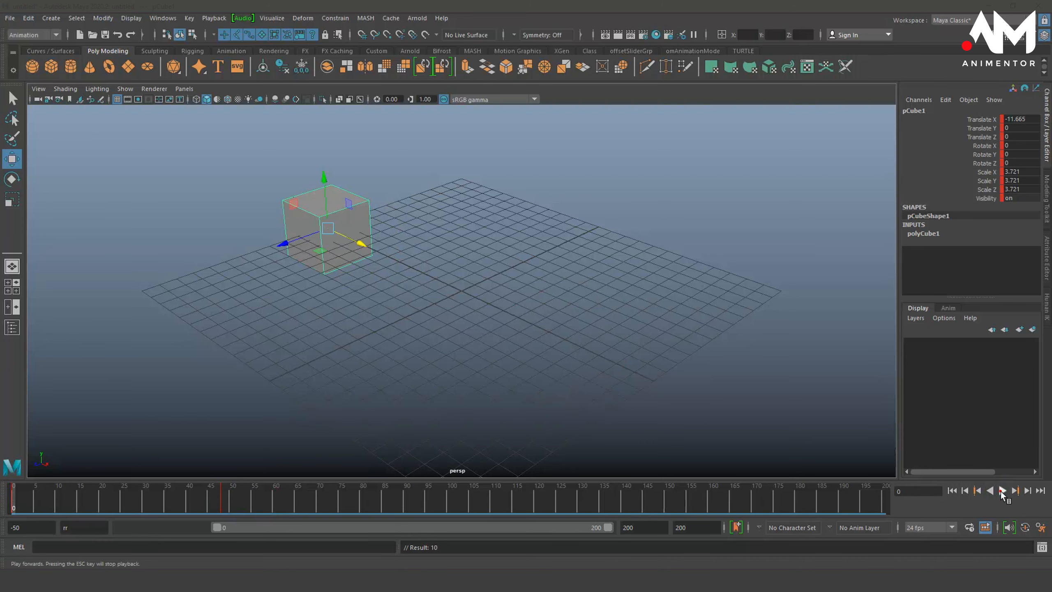
click(1001, 490)
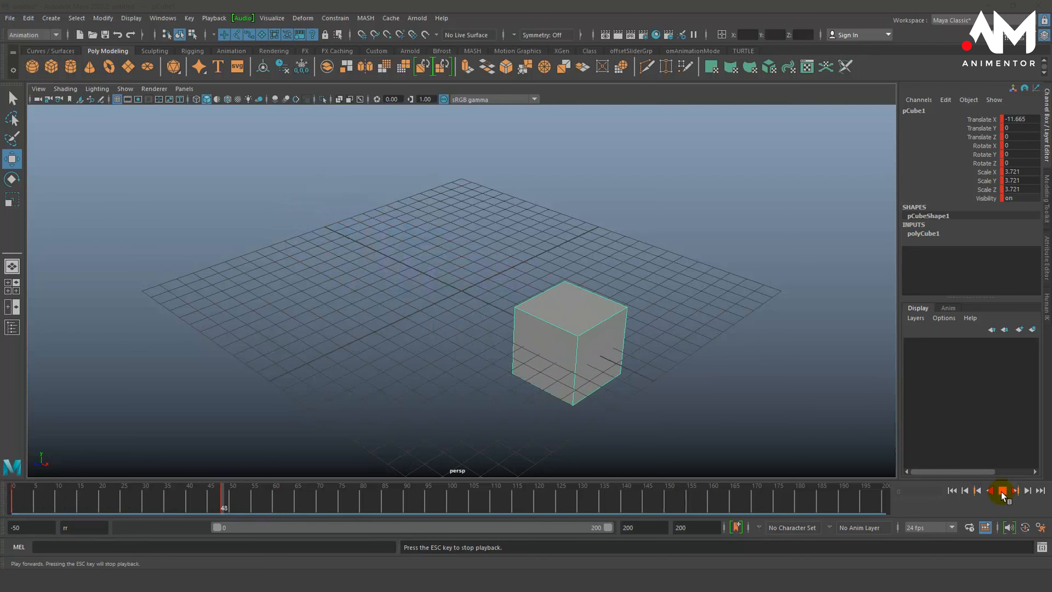
click(1001, 491)
click(124, 501)
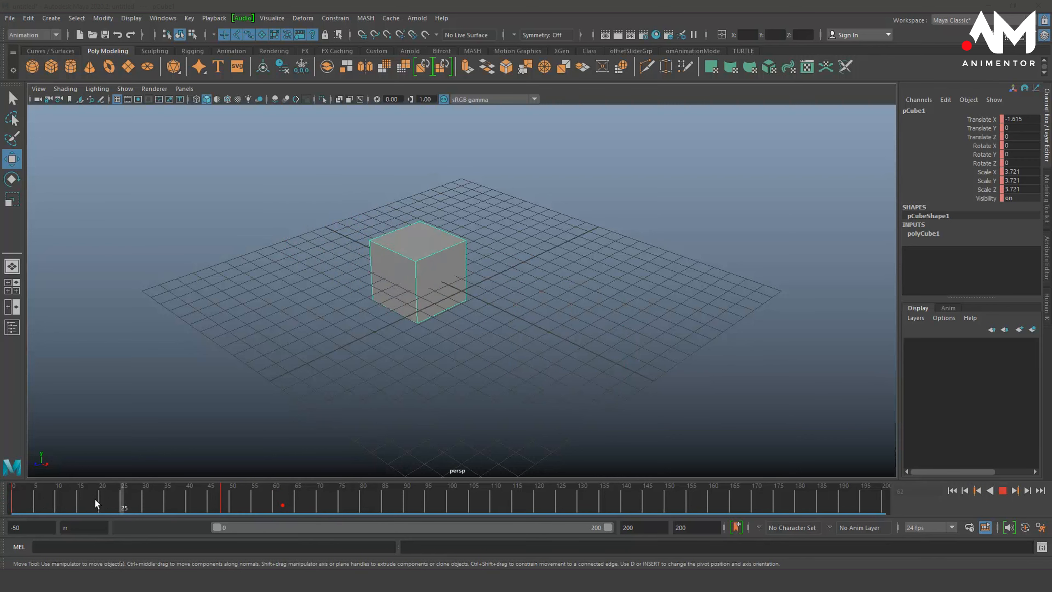
drag(96, 503, 222, 513)
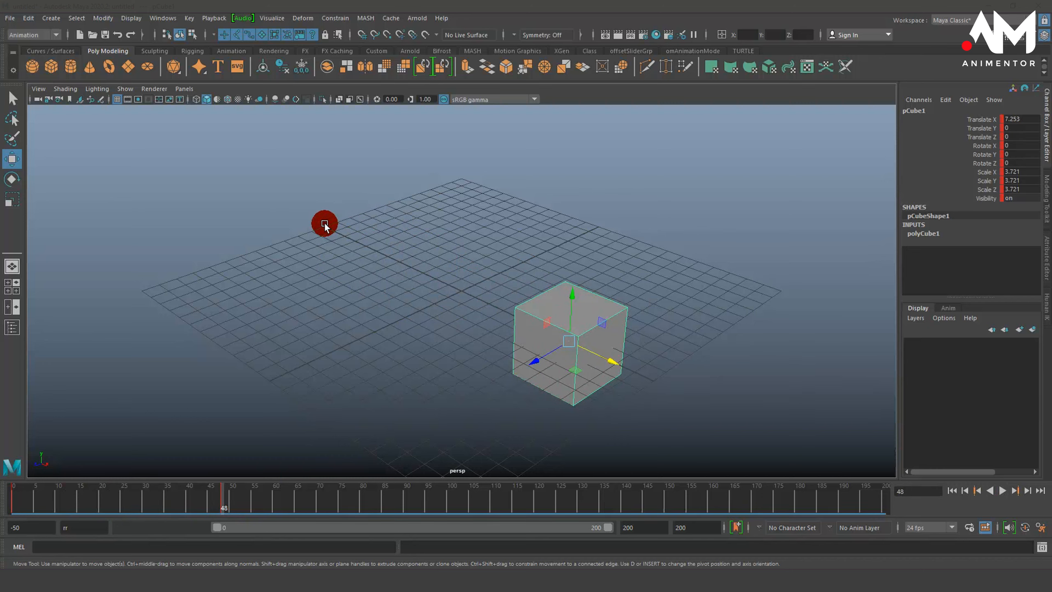
click(951, 490)
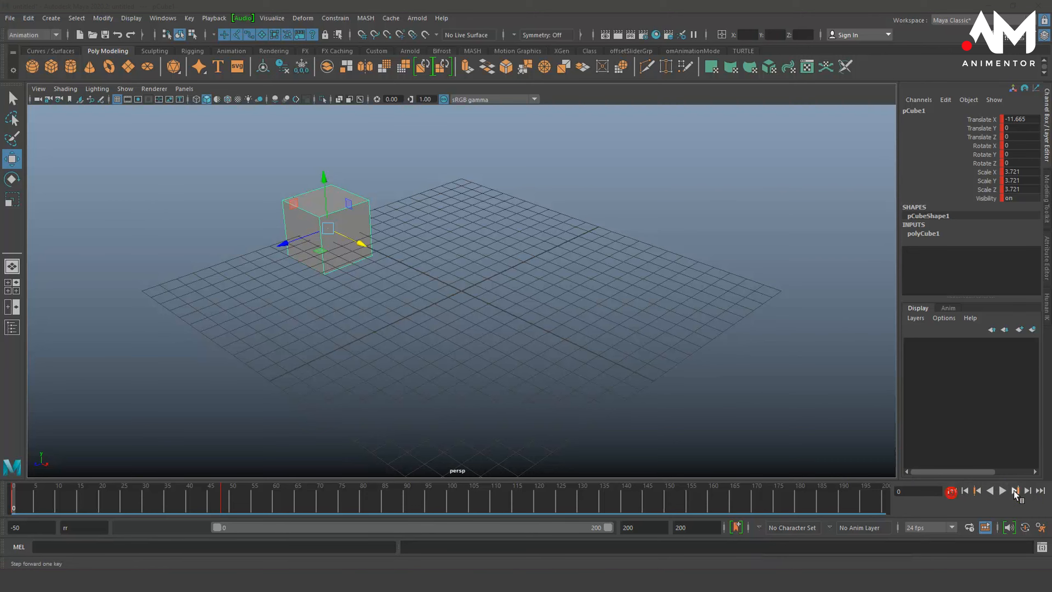
- Review the default in and out tangent options in the animation preferences, then save the preferences without choosing another tangent type
click(1039, 528)
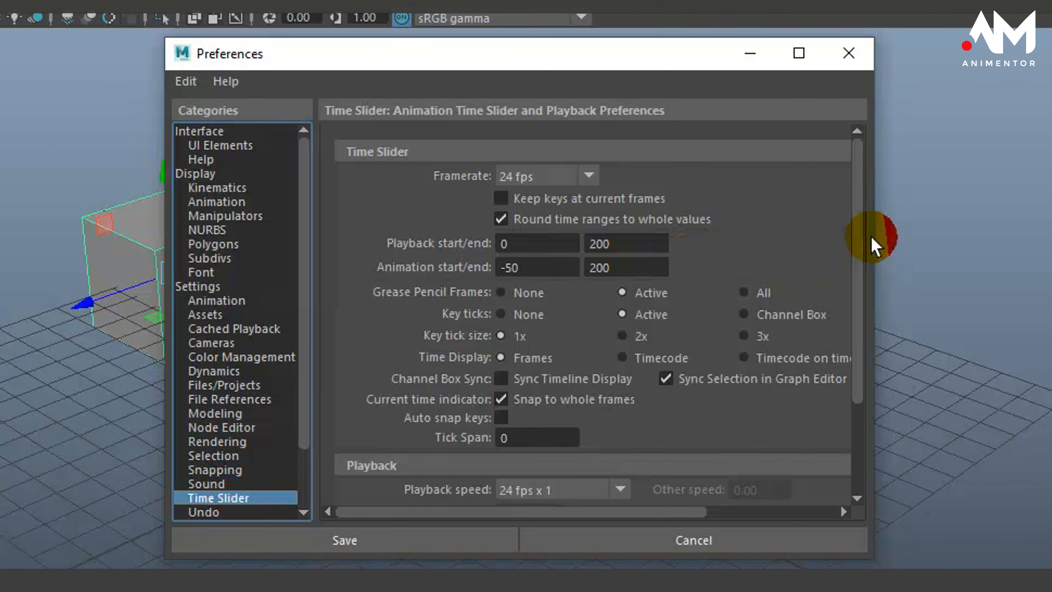
mouse_move(855, 242)
mouse_down()
mouse_move(853, 301)
mouse_move(853, 256)
mouse_up()
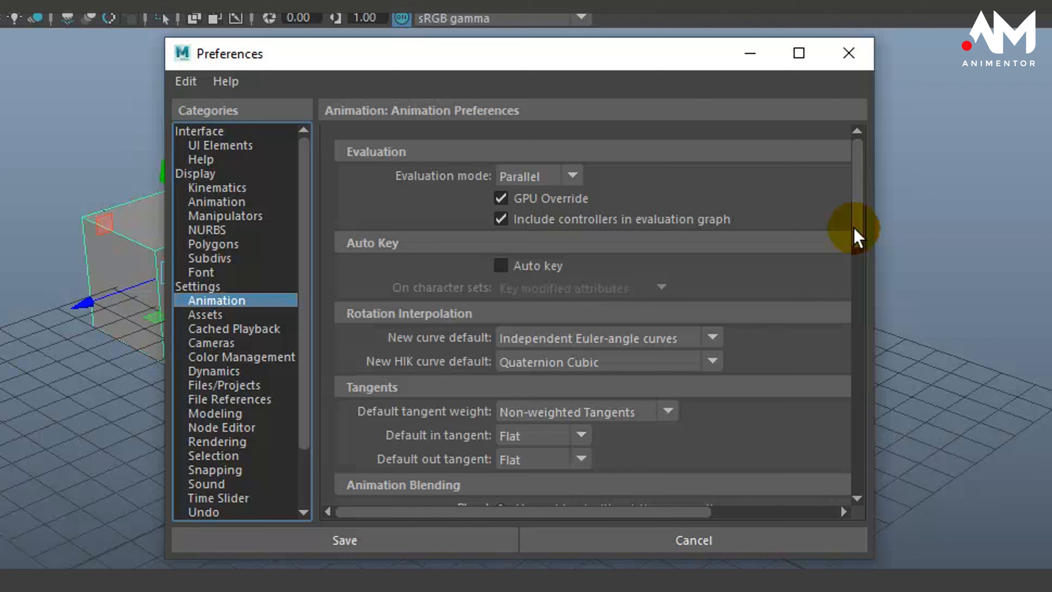
drag(853, 227, 834, 255)
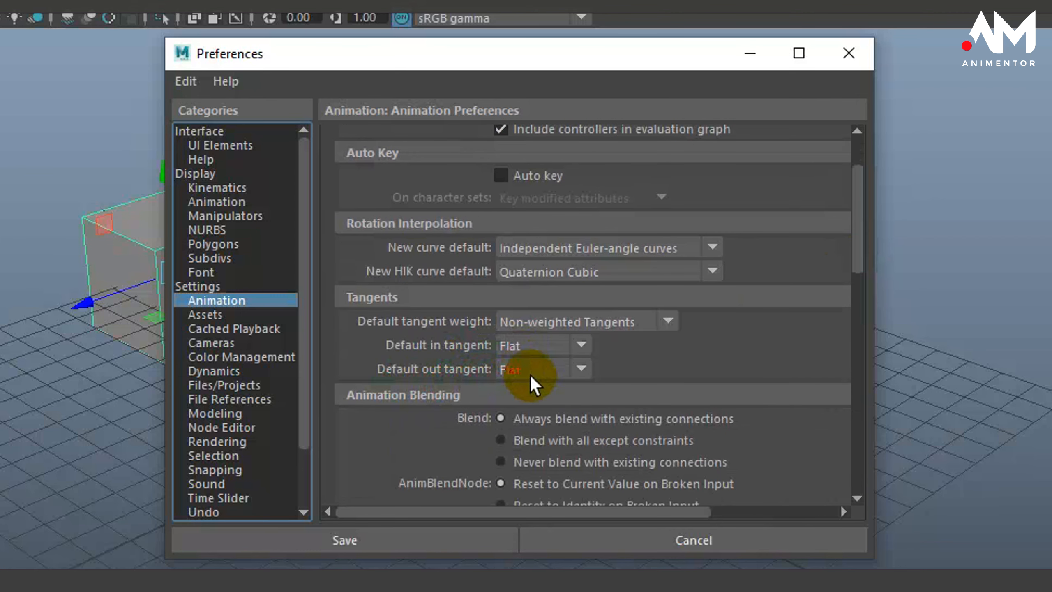
click(536, 348)
click(622, 357)
click(545, 347)
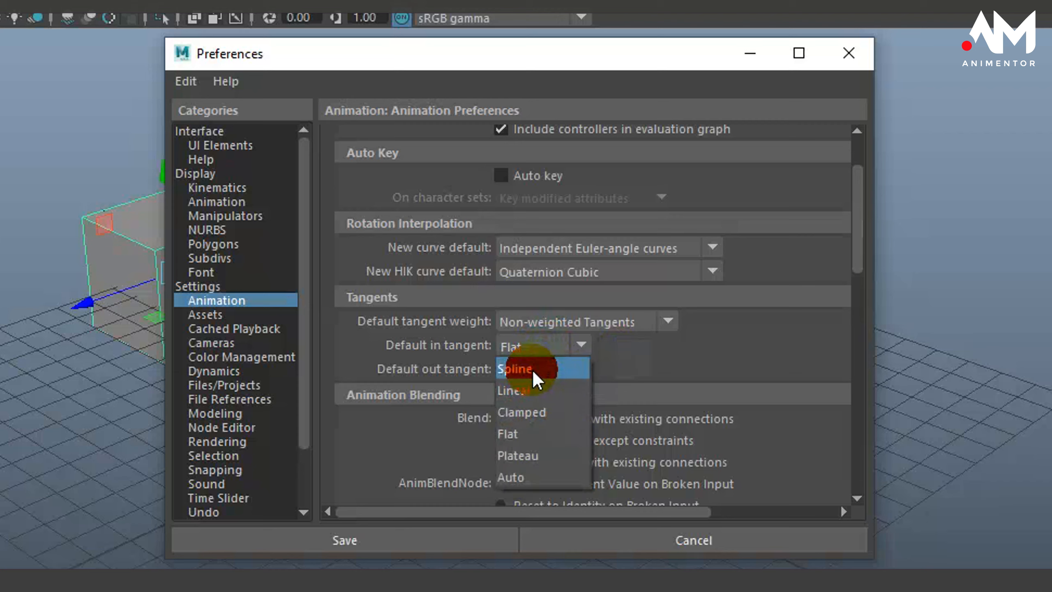
click(698, 370)
click(450, 532)
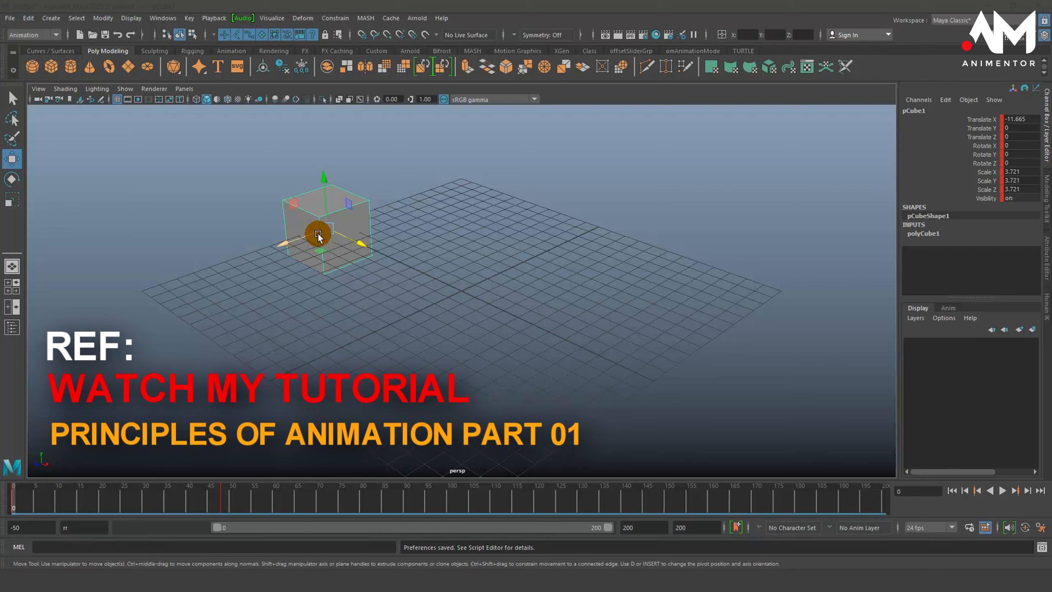
- Play the cube's animation from frame 0, stop it, and return to the start of the playback range
click(1002, 491)
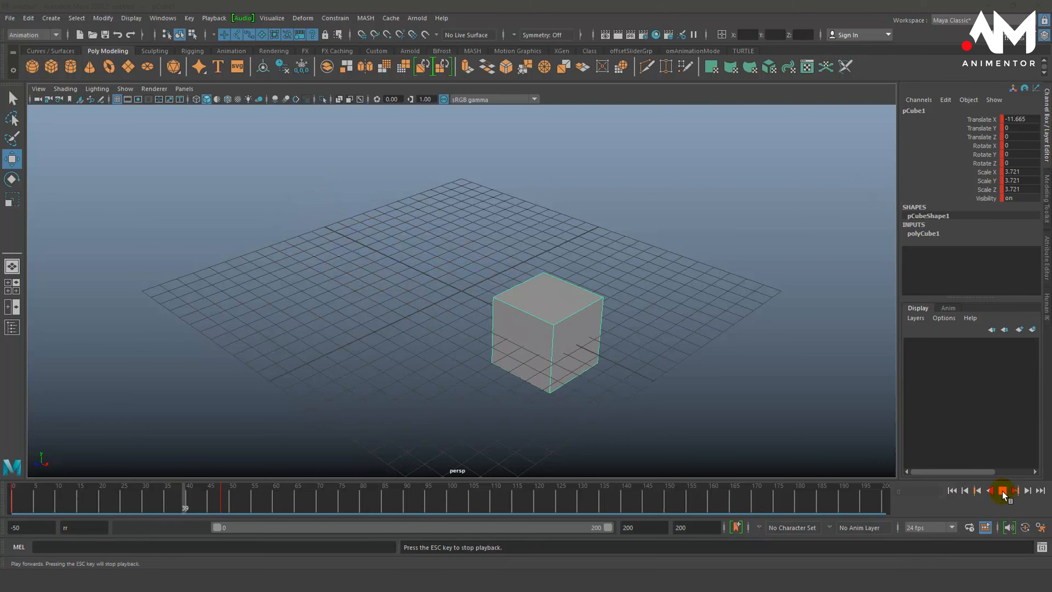
click(1003, 491)
click(951, 490)
click(435, 168)
click(346, 209)
click(389, 203)
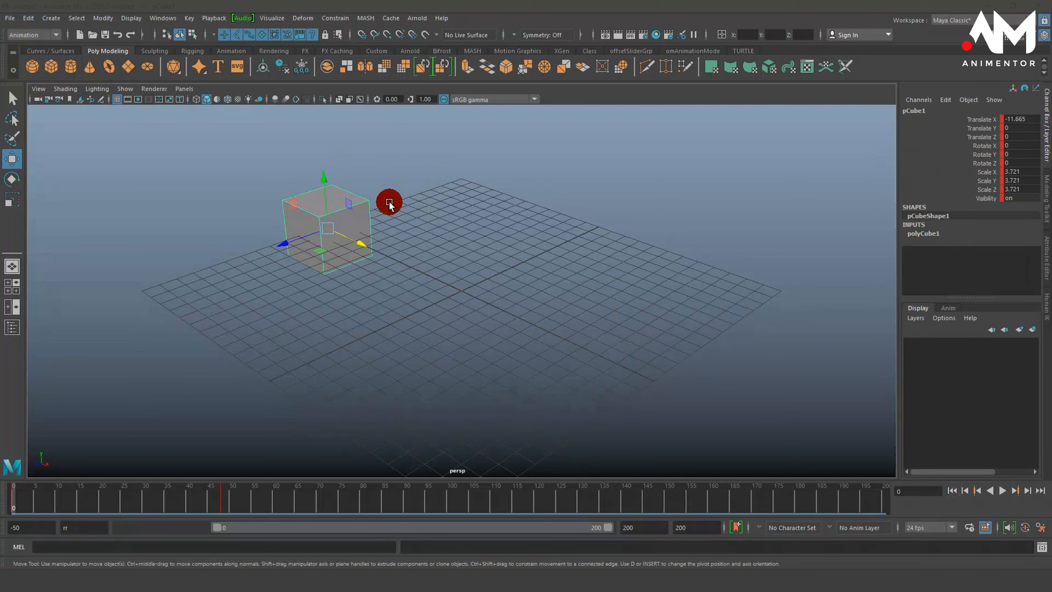
click(363, 247)
mouse_move(15, 502)
mouse_down()
mouse_move(28, 501)
mouse_move(1, 504)
mouse_up()
click(329, 207)
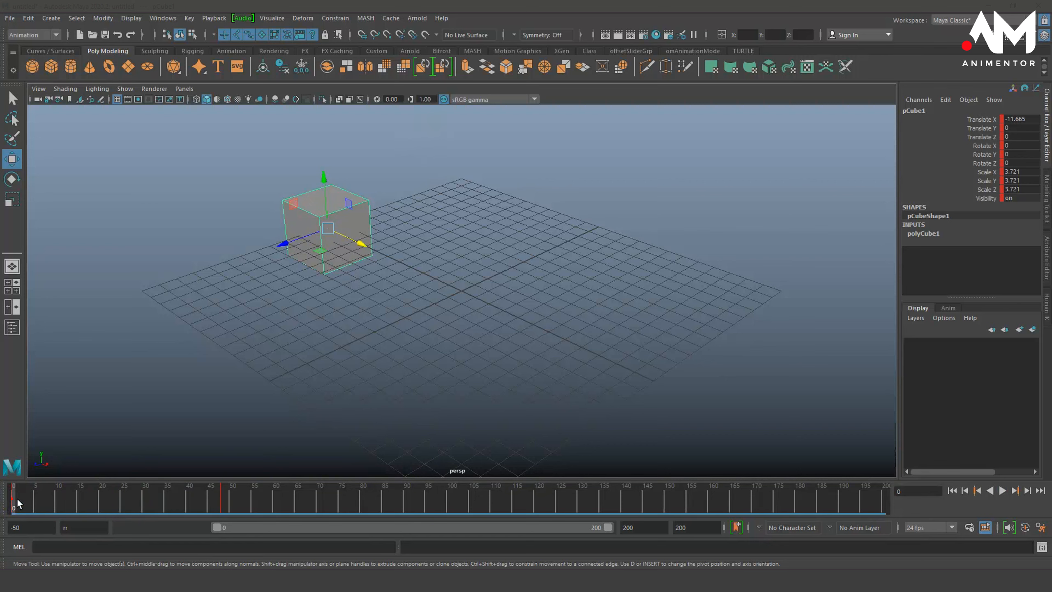
- At frame 24, raise the cube along Y to about 6.69 and set a key on all its channels
drag(17, 503, 120, 512)
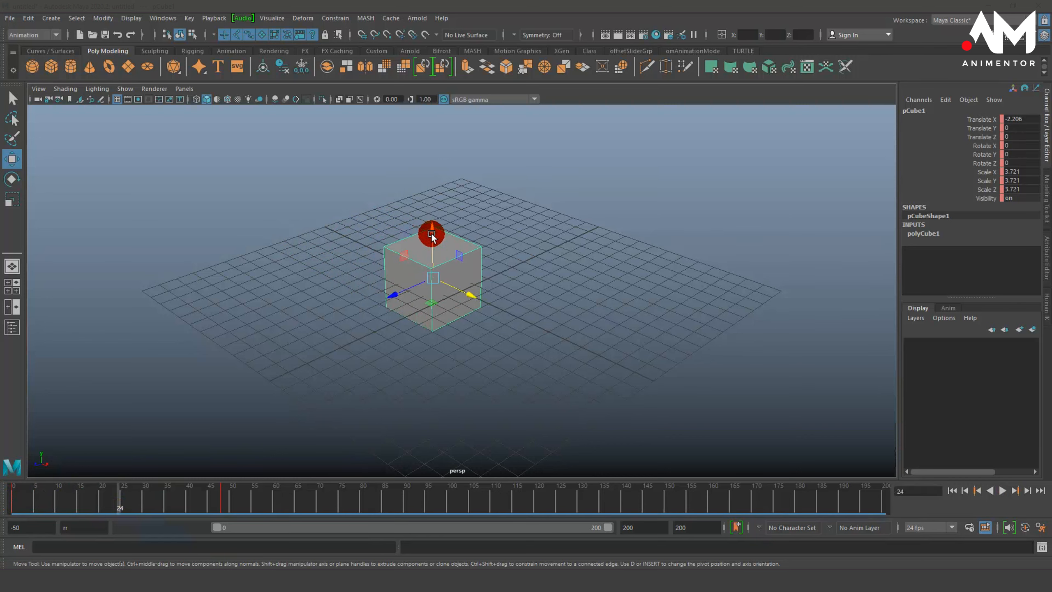
drag(431, 236, 437, 108)
click(451, 237)
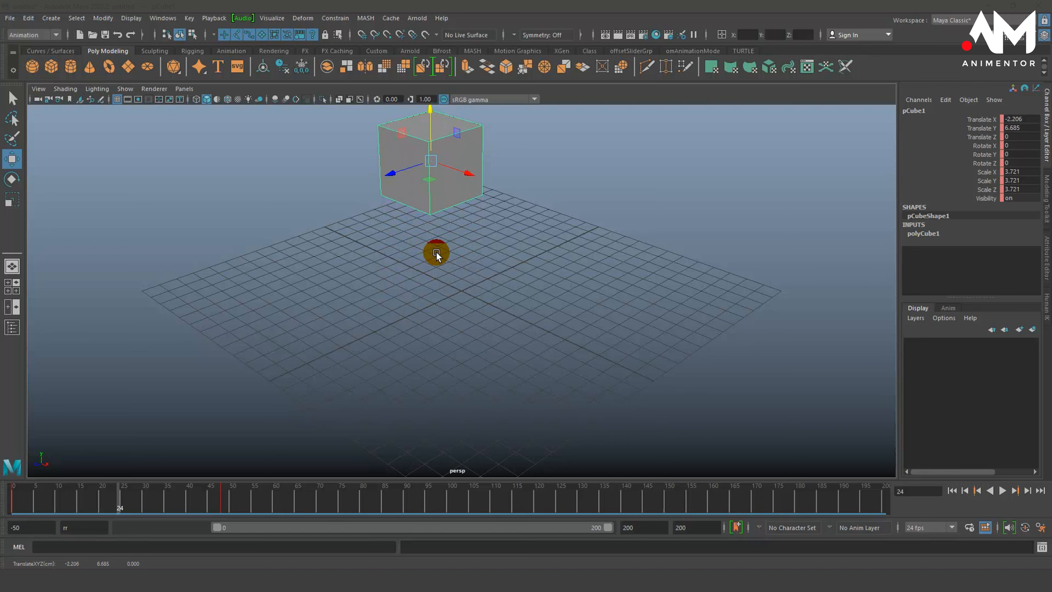
key(s)
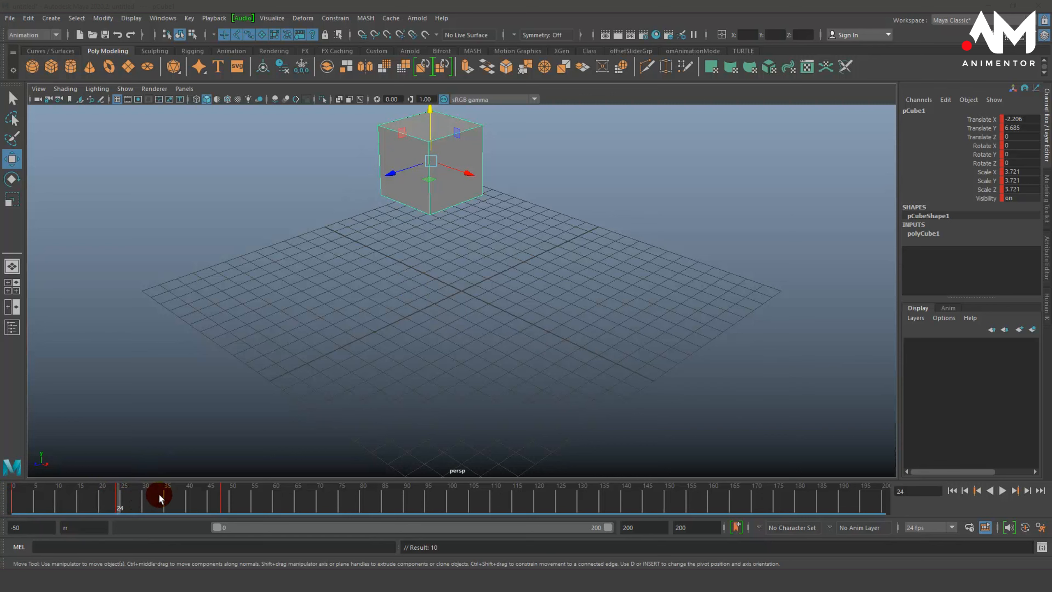
- Play the cube's three-key animation twice from frame 0, then scrub back to frame 36
drag(120, 502, 2, 504)
click(1002, 491)
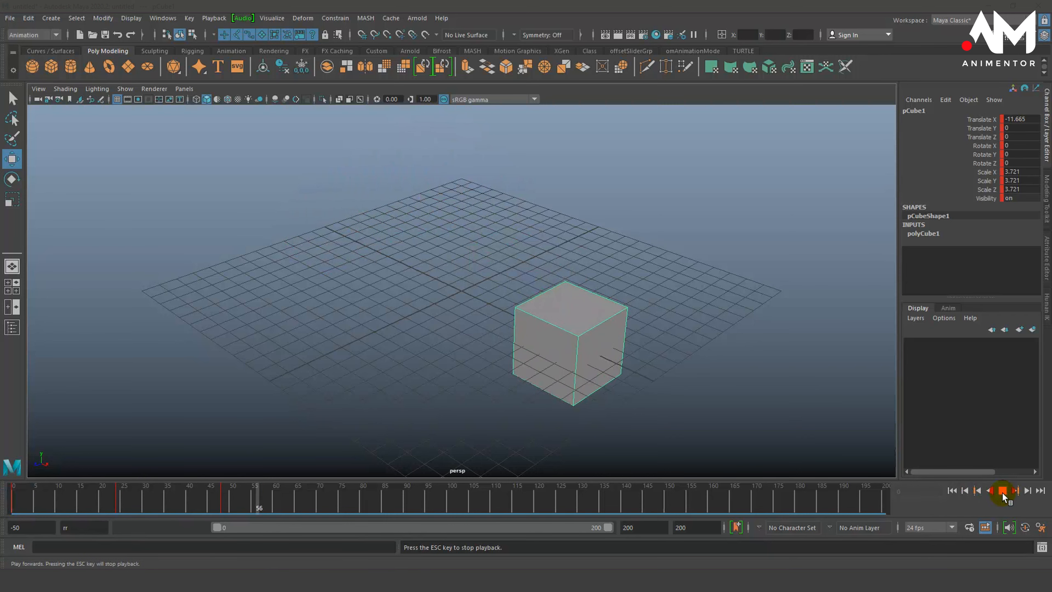
click(1001, 492)
click(951, 490)
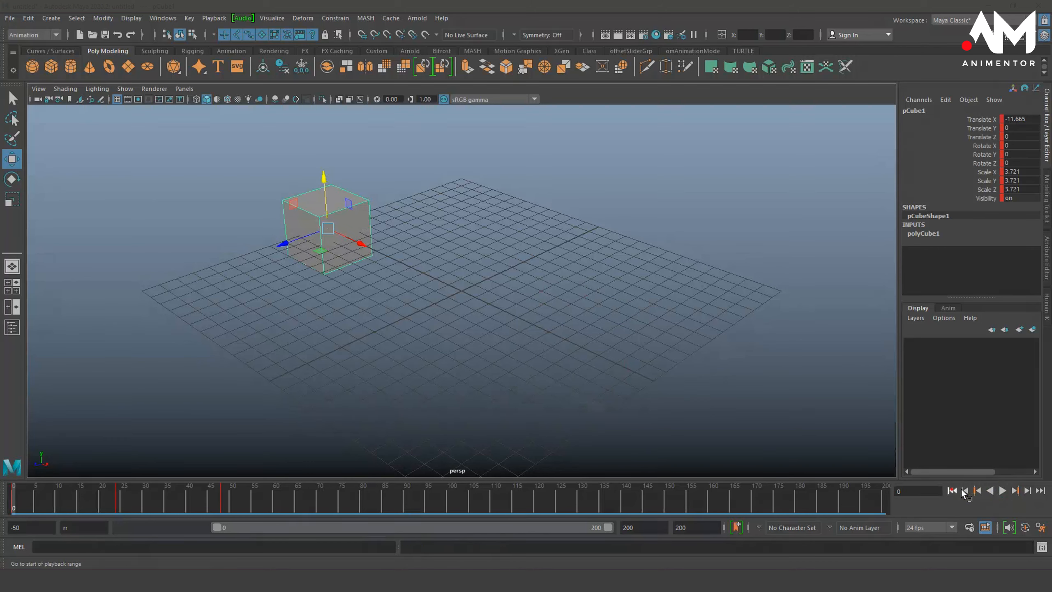
click(1002, 490)
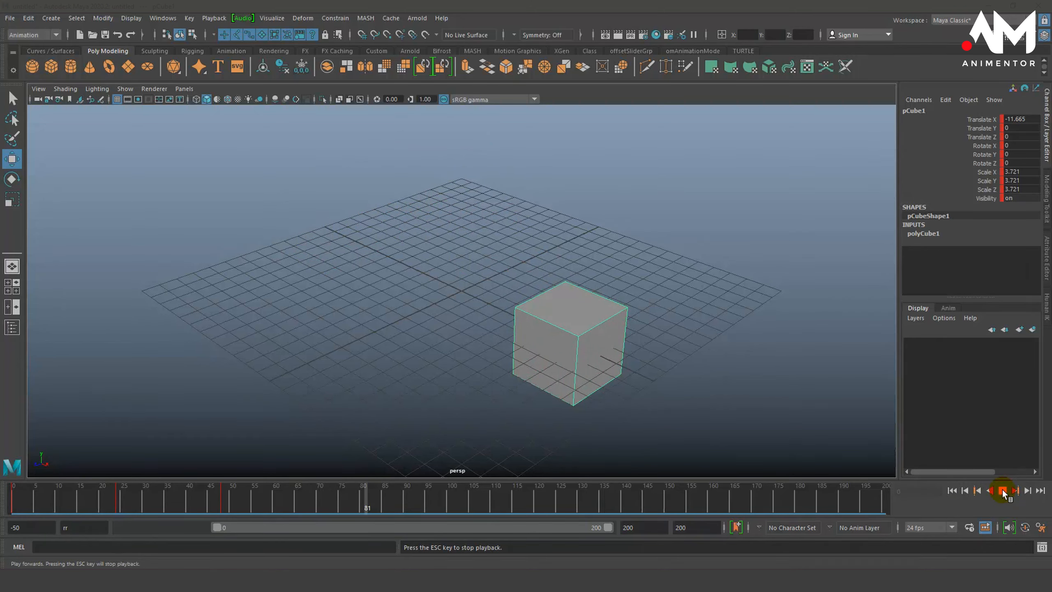
click(1002, 490)
drag(402, 511, 168, 503)
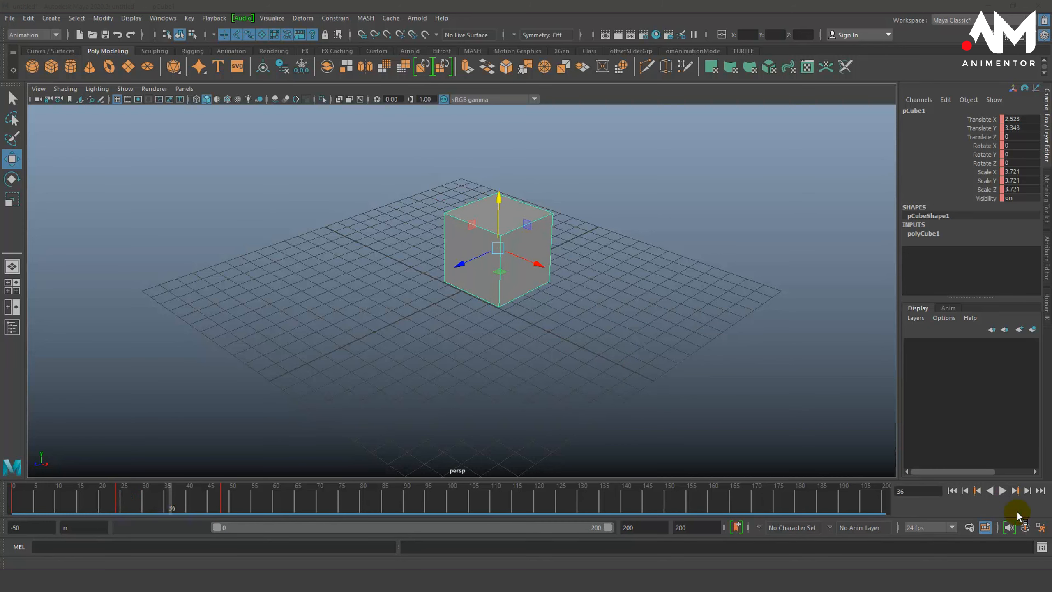
- Delete the cube's key at frame 24 from the timeline and go back to frame 0
click(977, 491)
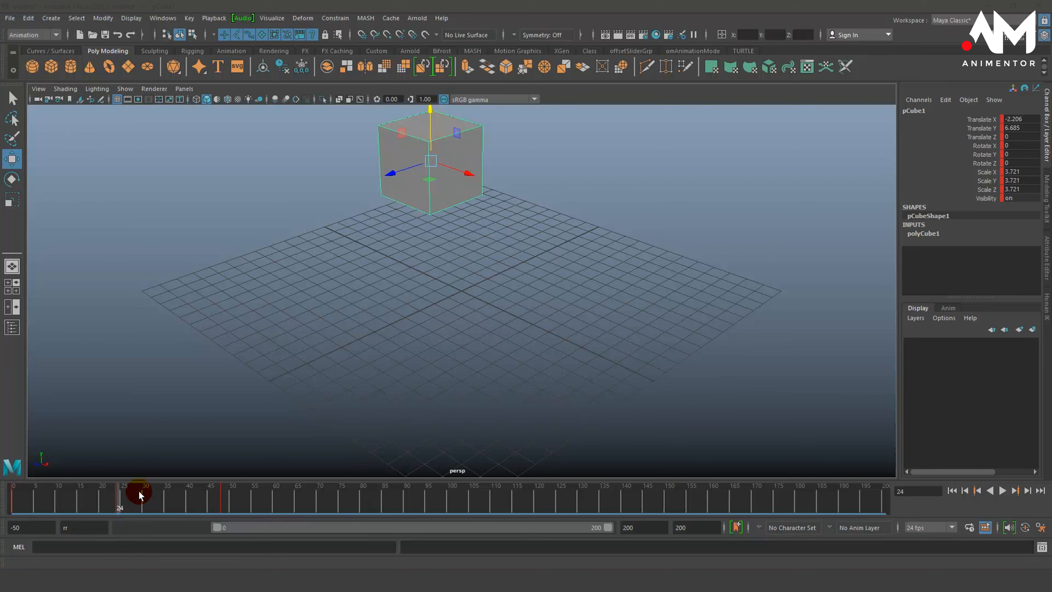
right_click(119, 496)
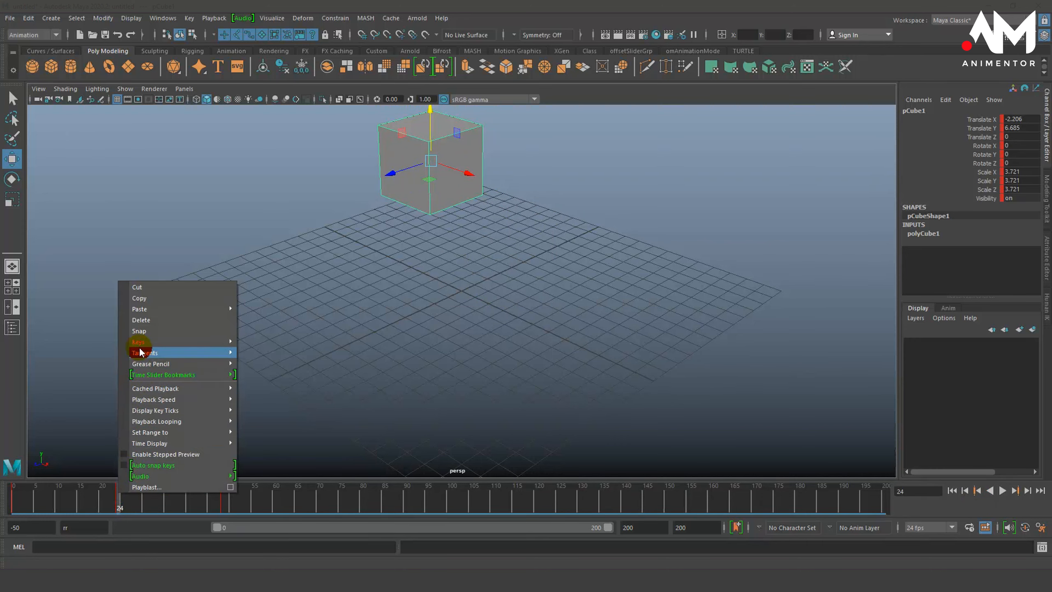
click(136, 323)
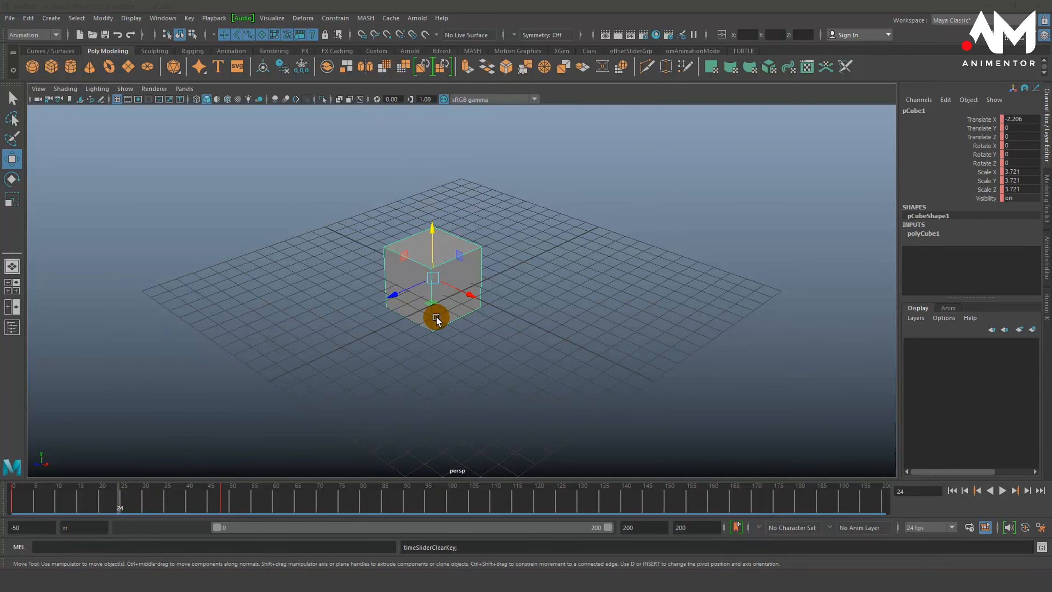
drag(120, 509, 12, 503)
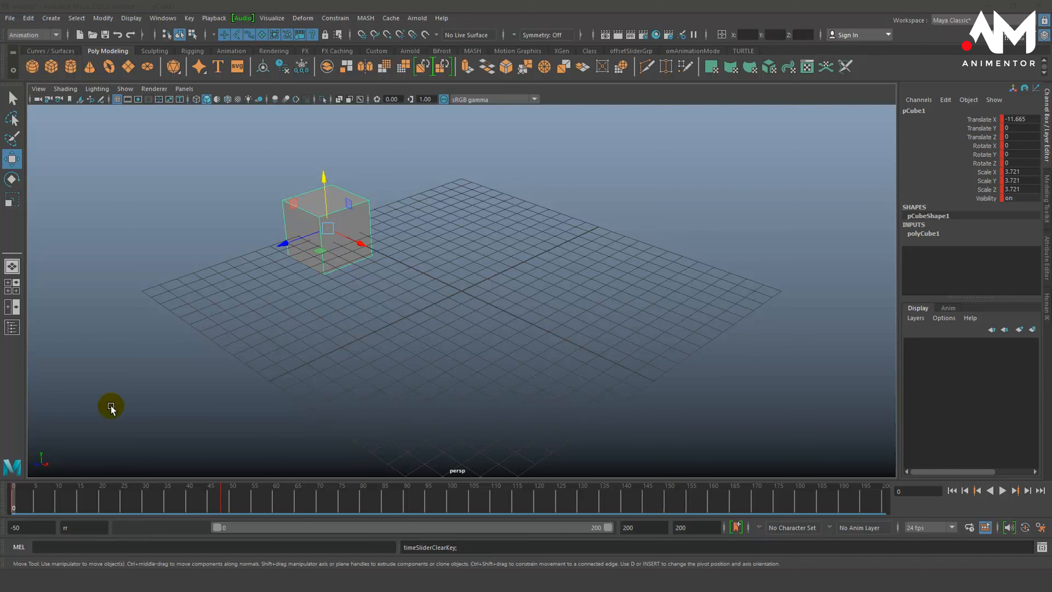
- Scrub the cube's motion from frame 0 to frame 48 and back to frame 0
click(225, 500)
drag(12, 502, 223, 512)
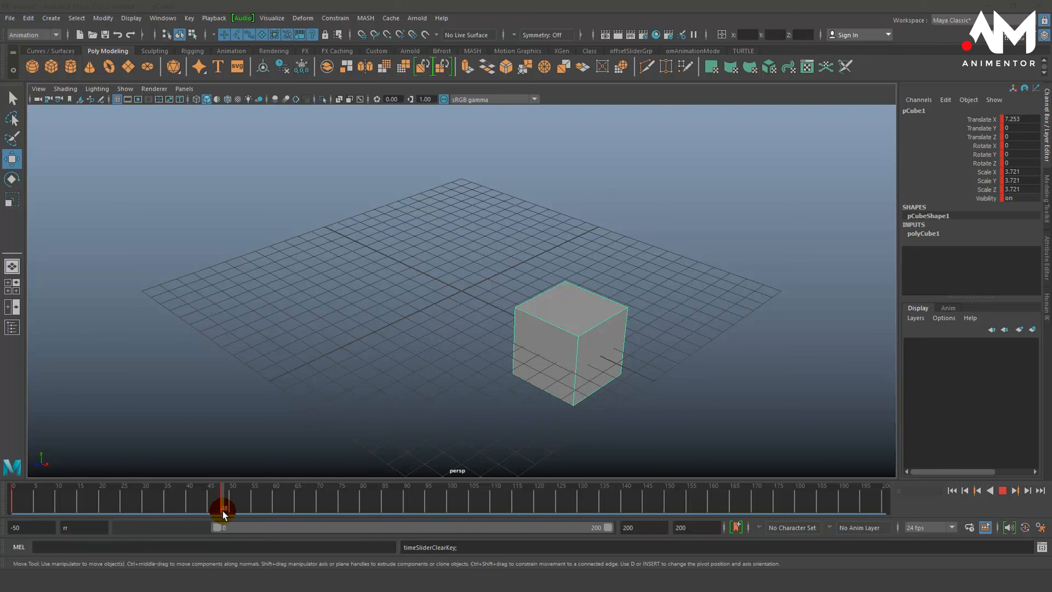
drag(223, 514, 5, 497)
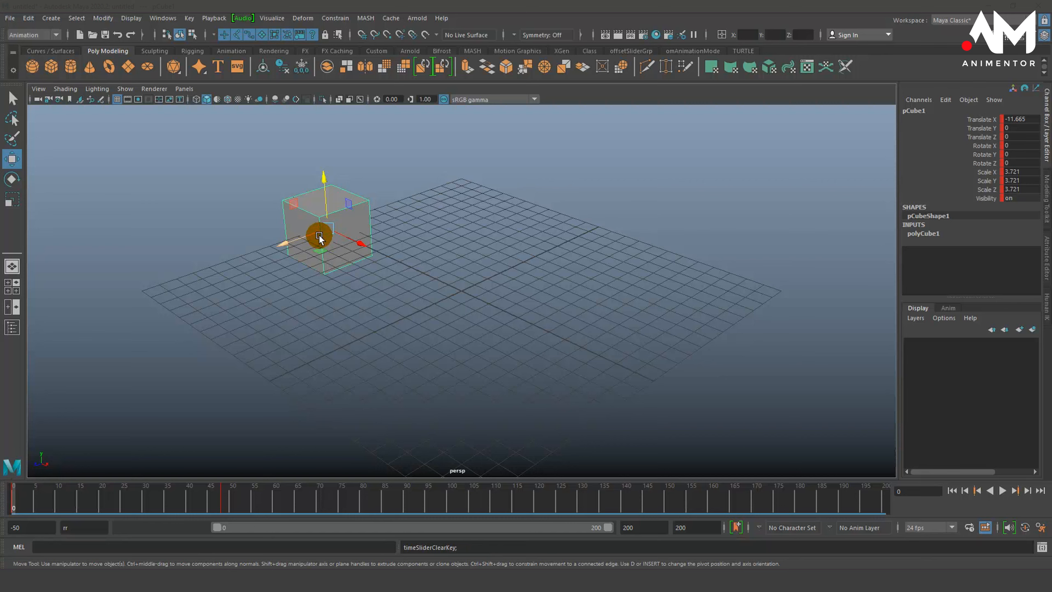
click(16, 501)
- At frame 48, set the cube's Rotate Y to 270 and set a key on all its channels
drag(12, 501, 223, 520)
click(223, 503)
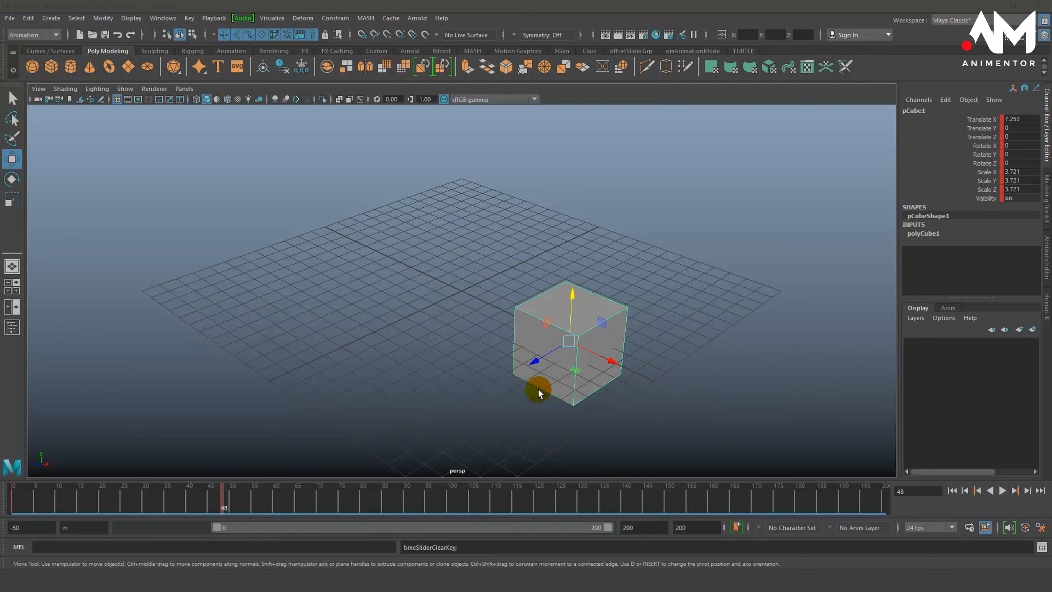
key(e)
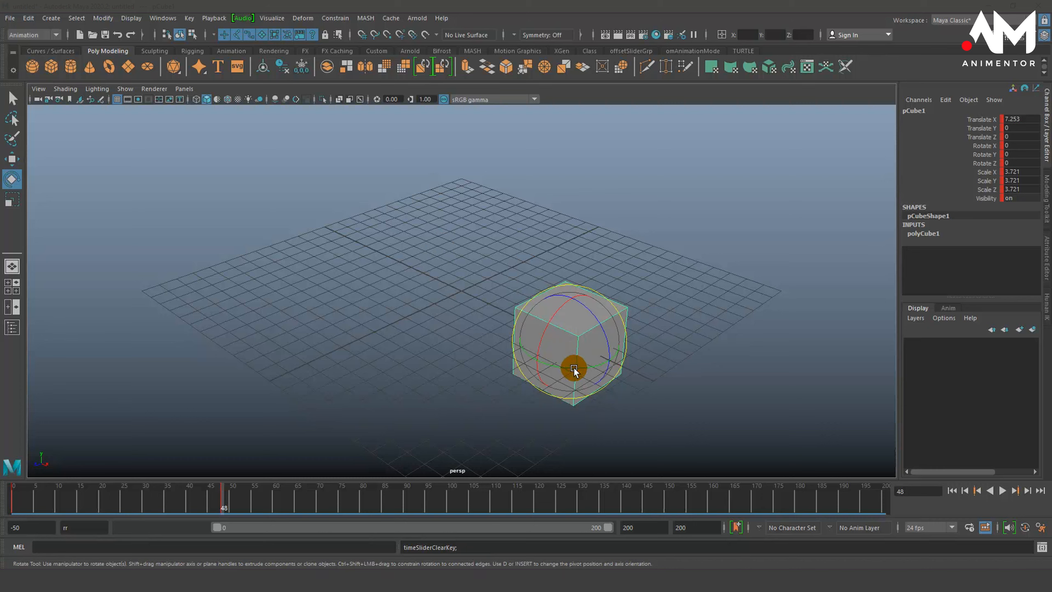
mouse_move(554, 363)
mouse_down()
mouse_move(598, 363)
mouse_move(524, 355)
mouse_move(565, 363)
mouse_up()
click(554, 369)
text(270)
key(Return)
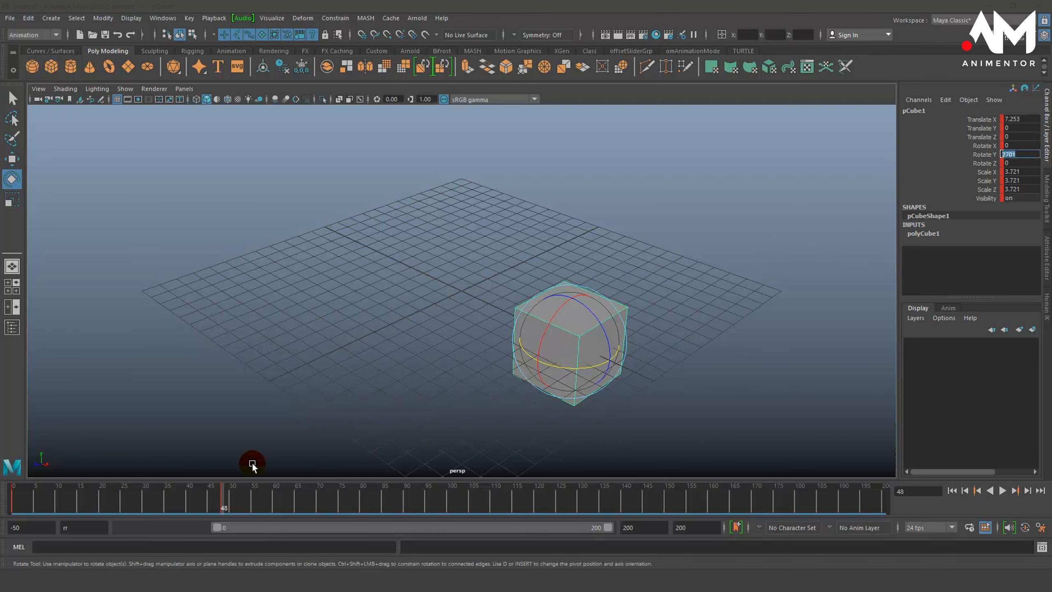
click(225, 503)
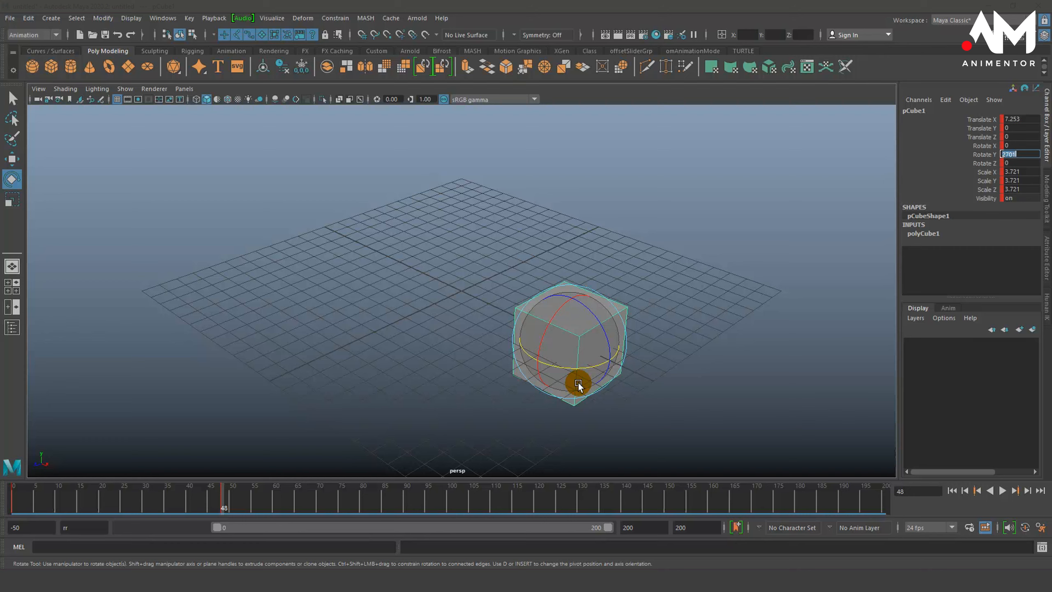
text(5)
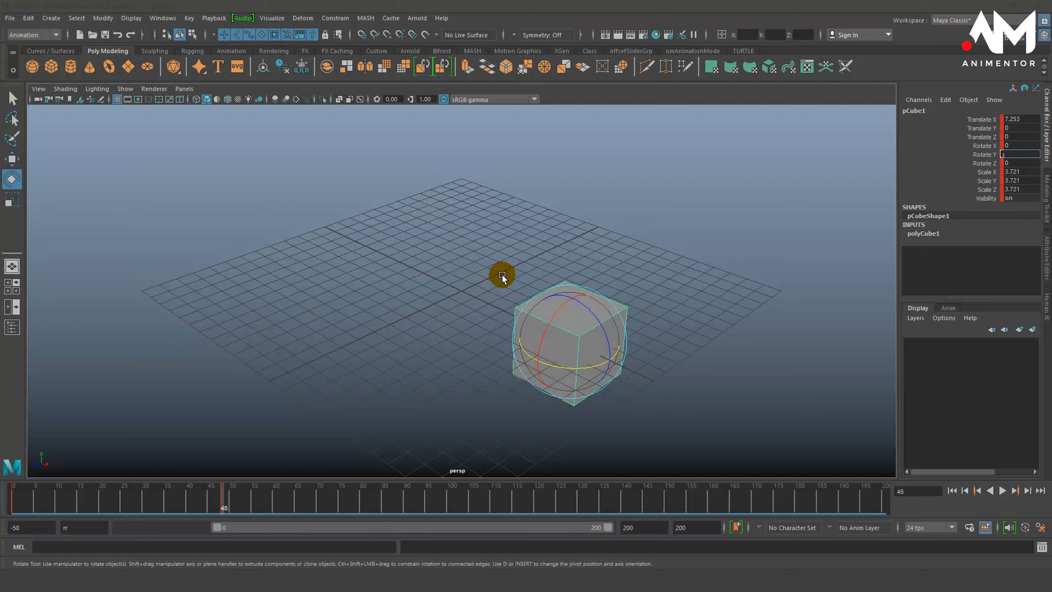
- Play the cube's combined move and rotation from frame 0, stopping after the last key
mouse_move(220, 502)
mouse_down()
mouse_move(142, 513)
mouse_move(13, 505)
mouse_up()
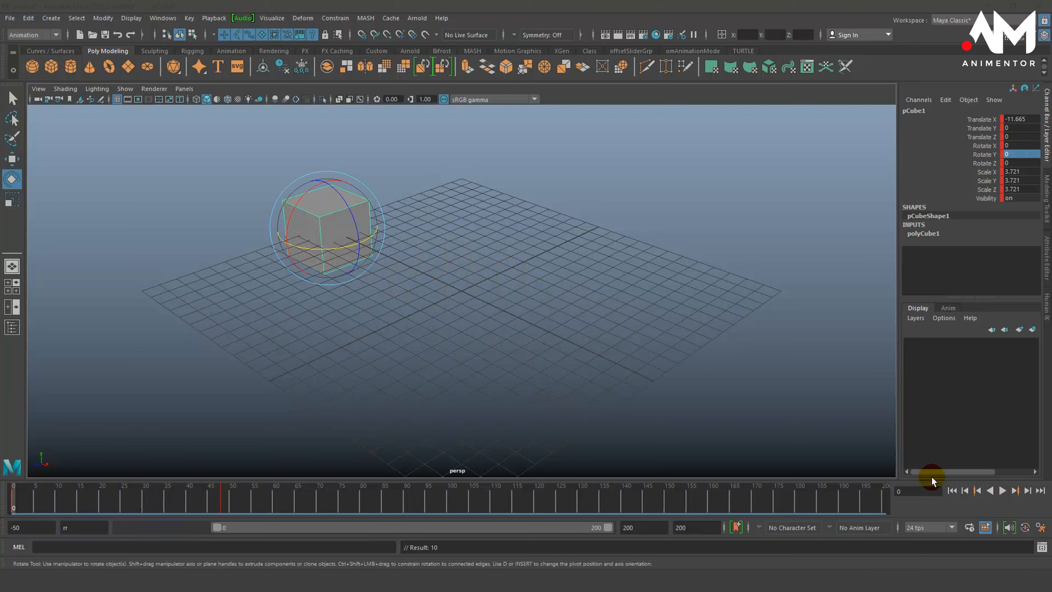
click(1001, 490)
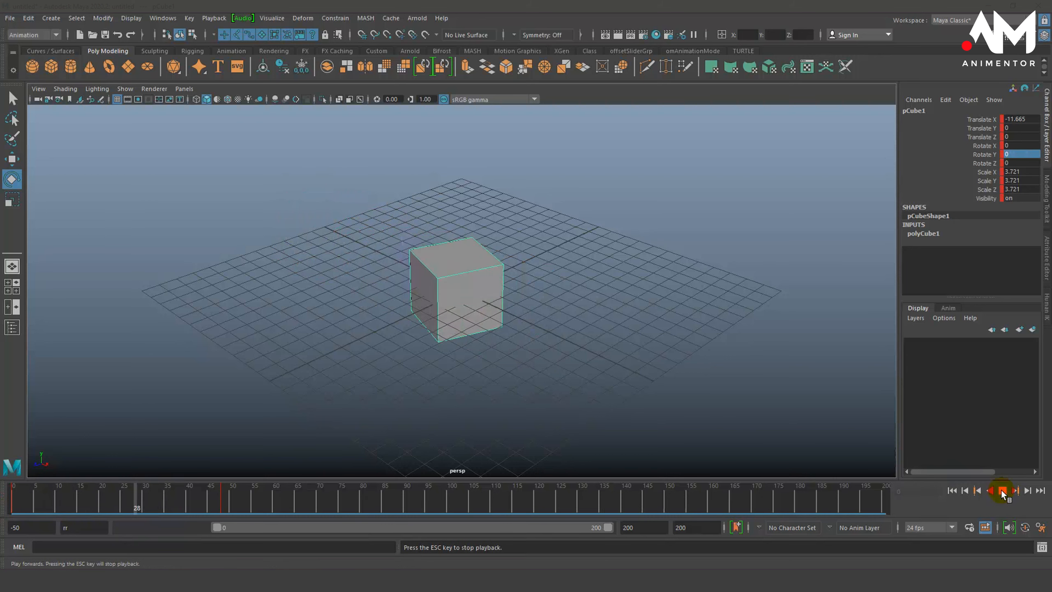
click(1002, 490)
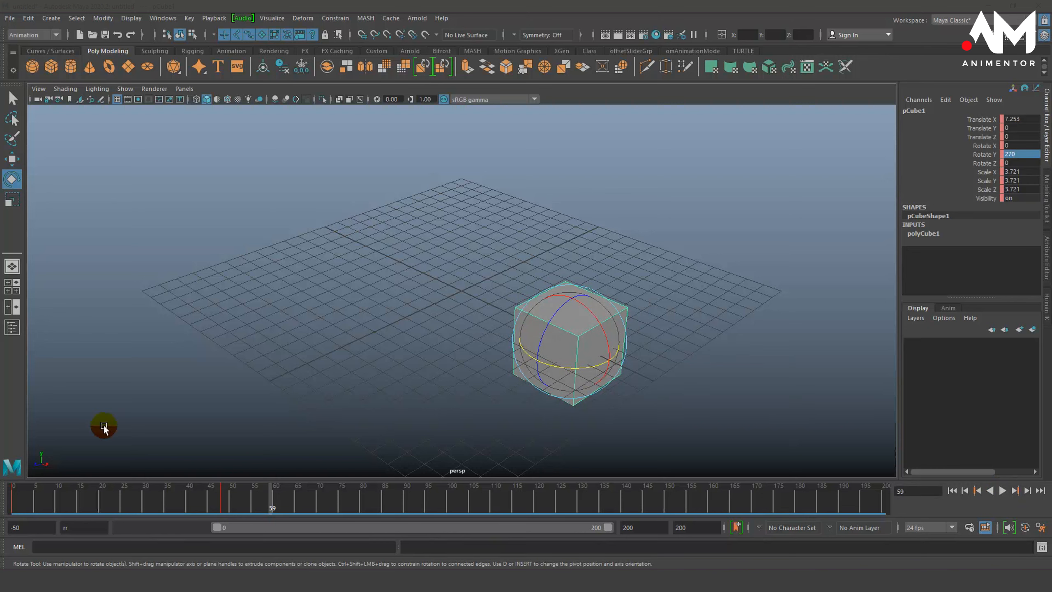
- Check the cube's Rotate Y value at the frame 0 key and at the frame 48 key
click(13, 499)
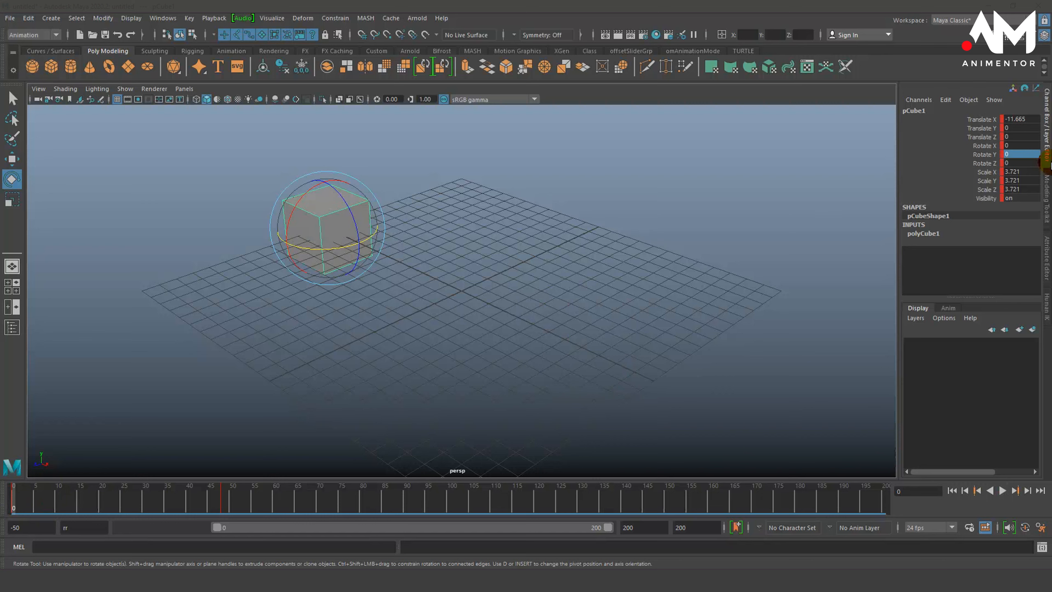
click(1012, 156)
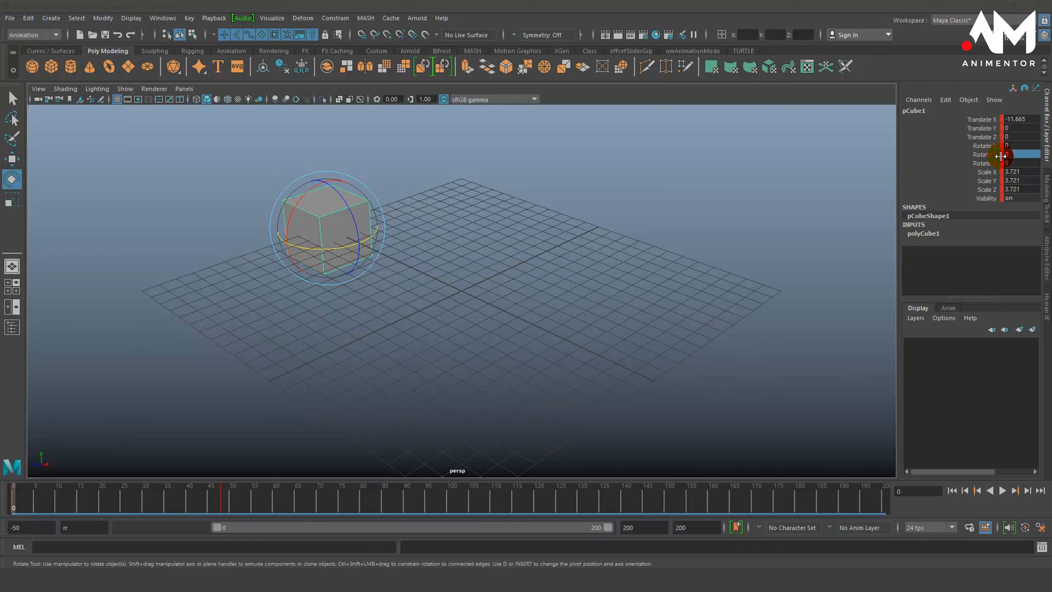
click(1014, 489)
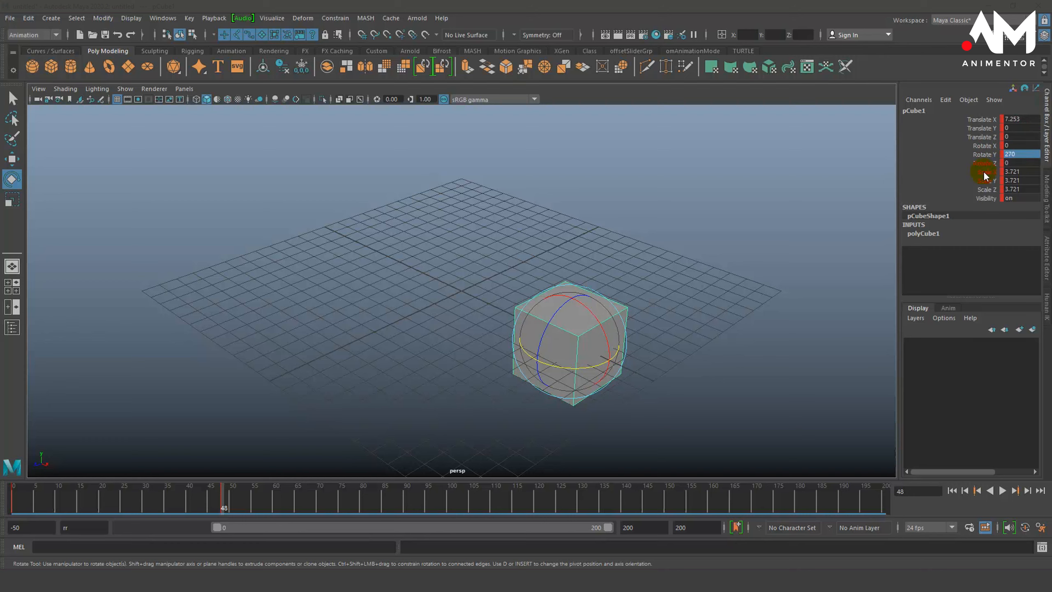
- Replay the rotating cube animation from frame 0, stop it, and scrub back to frame 48
drag(220, 498, 14, 501)
click(1001, 490)
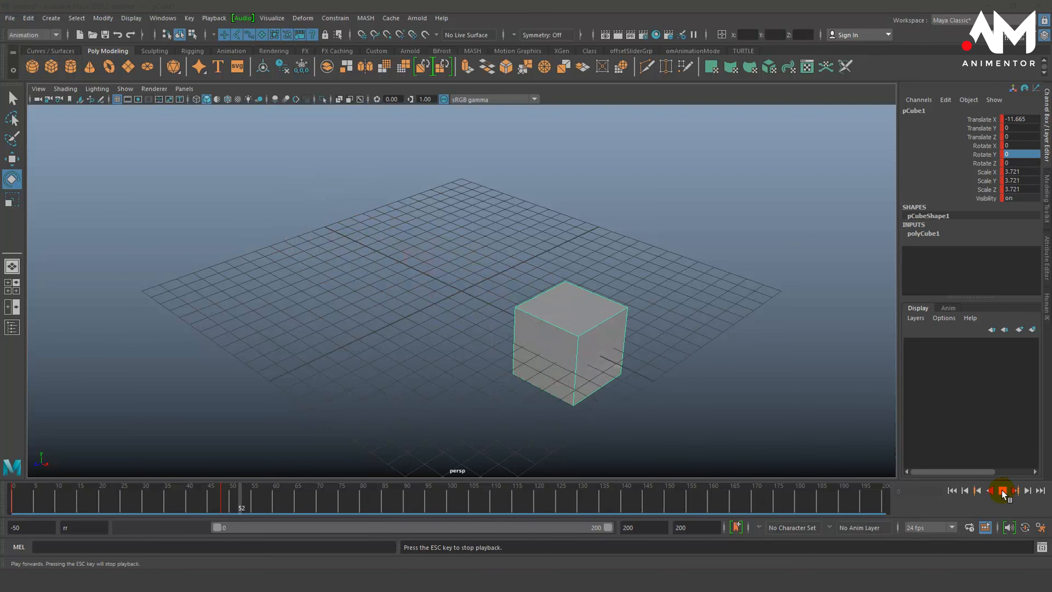
click(1002, 490)
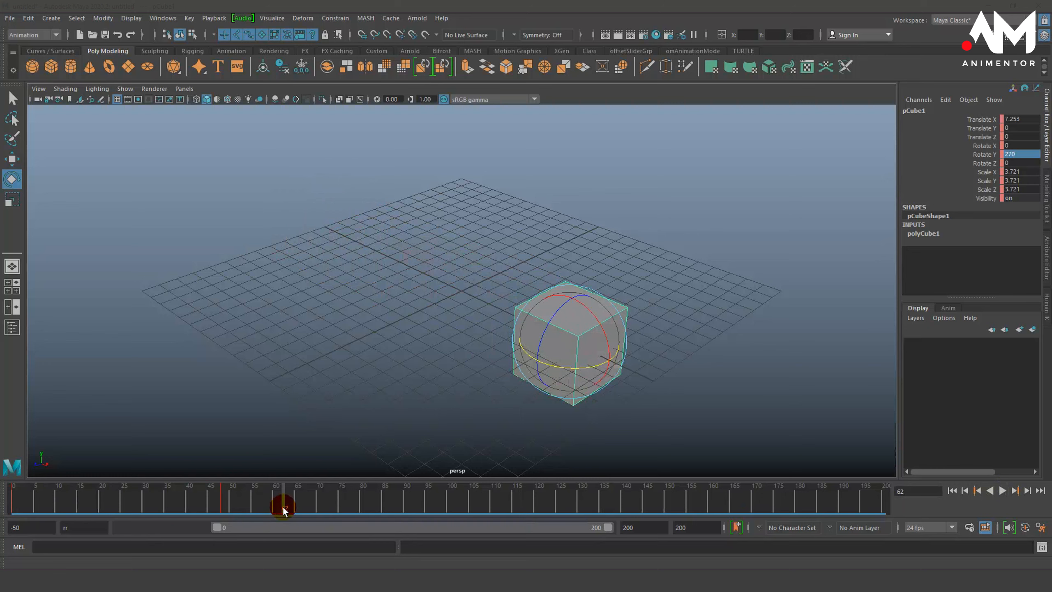
drag(283, 510, 223, 513)
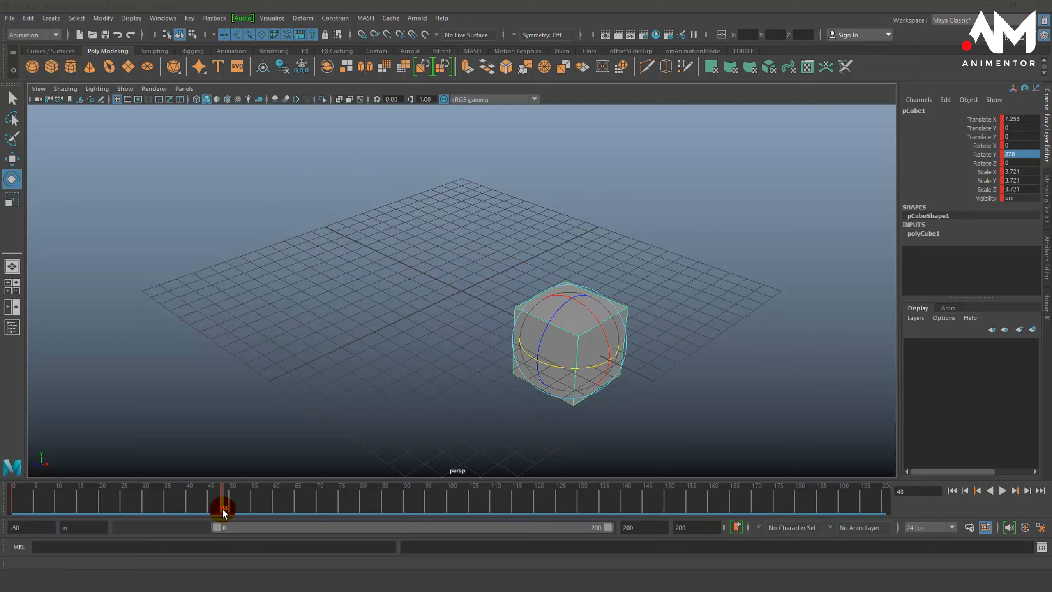
- Return to the frame 0 key to review the cube's starting position, rotation and scale values
click(13, 506)
click(313, 216)
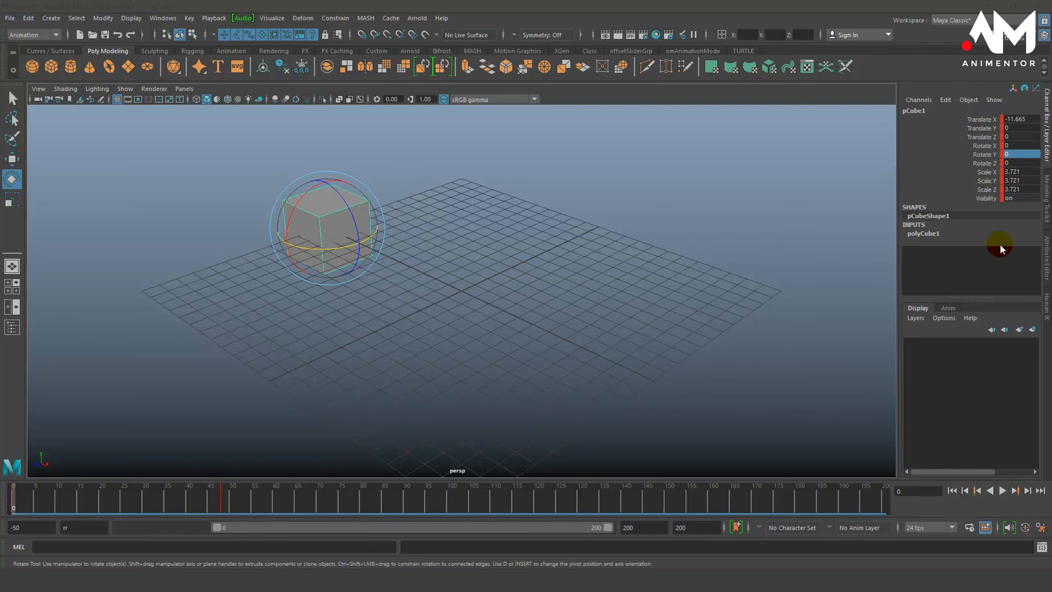
click(14, 503)
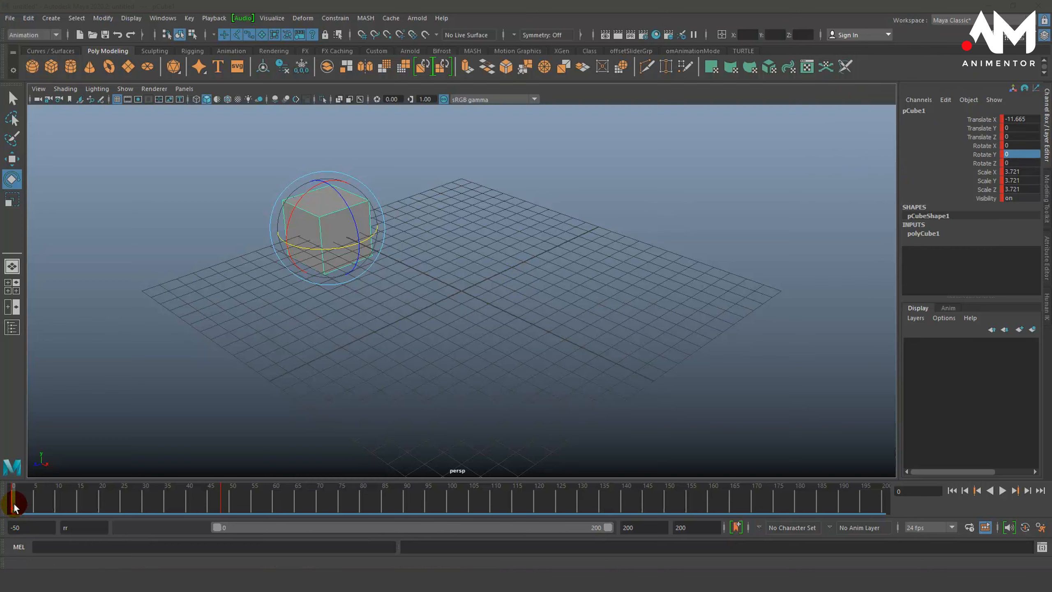
- At the frame 48 key, scale the cube down uniformly to about 1.003 and set a key on all its channels
click(1013, 492)
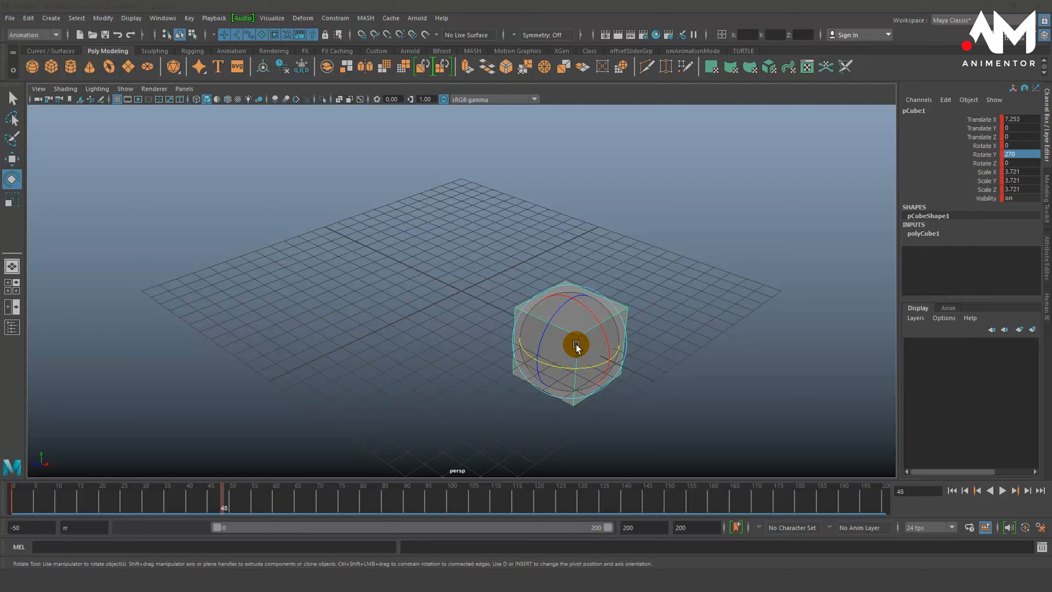
key(r)
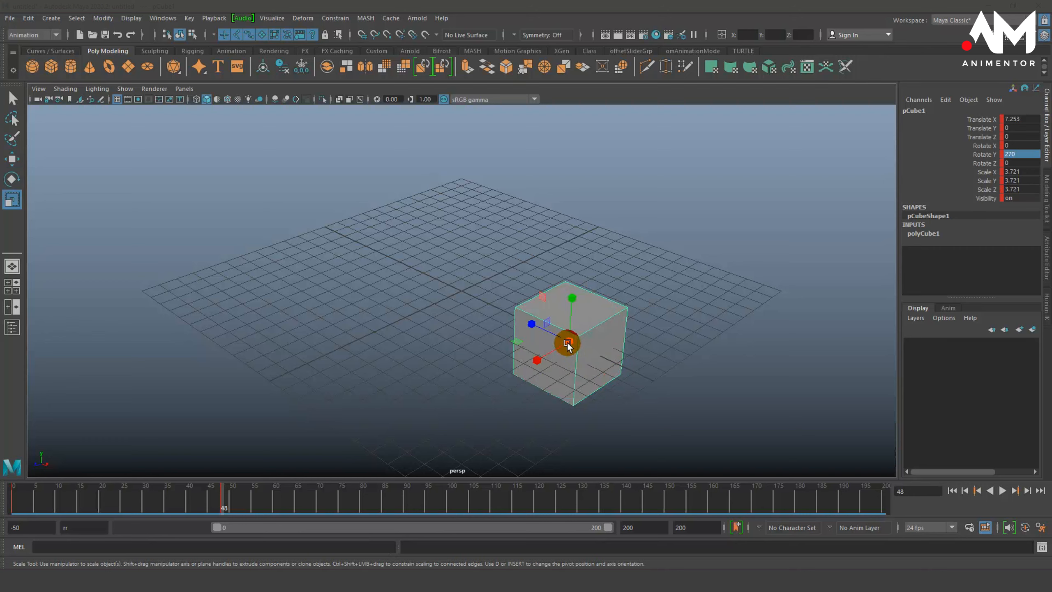
drag(570, 343, 520, 363)
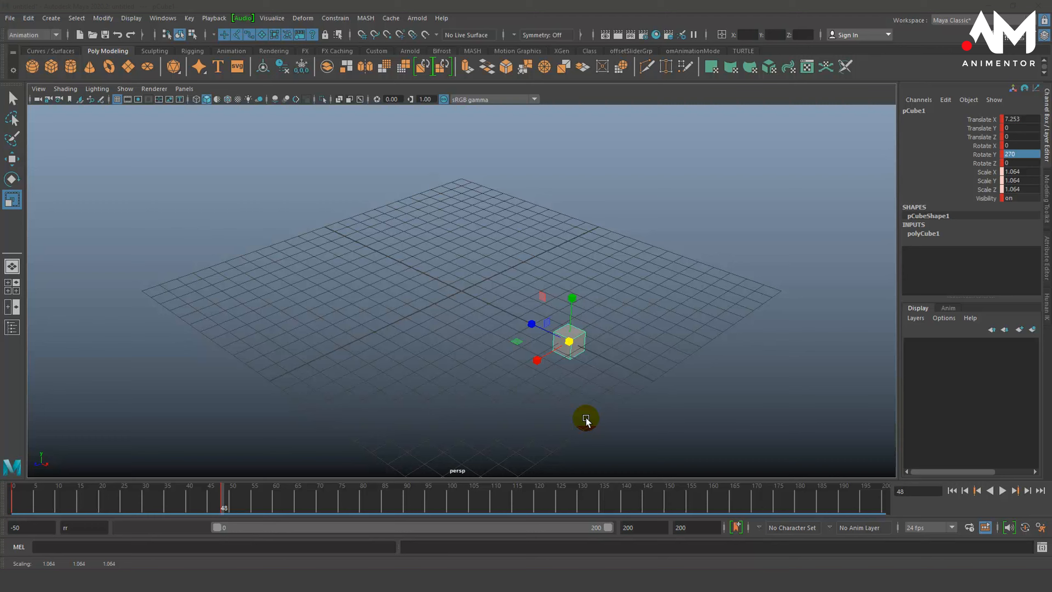
key(d)
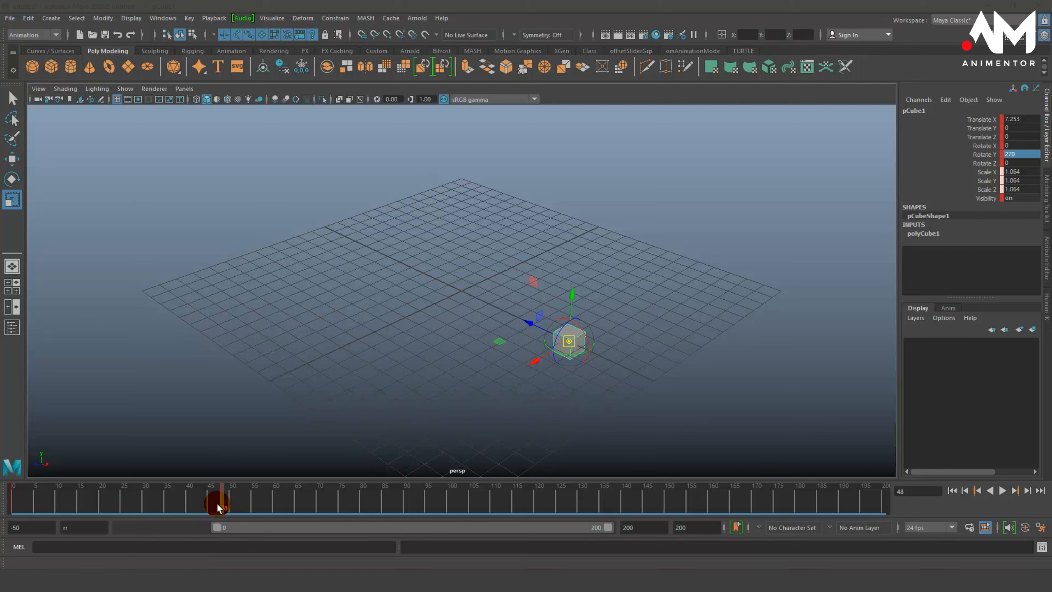
drag(223, 505, 212, 543)
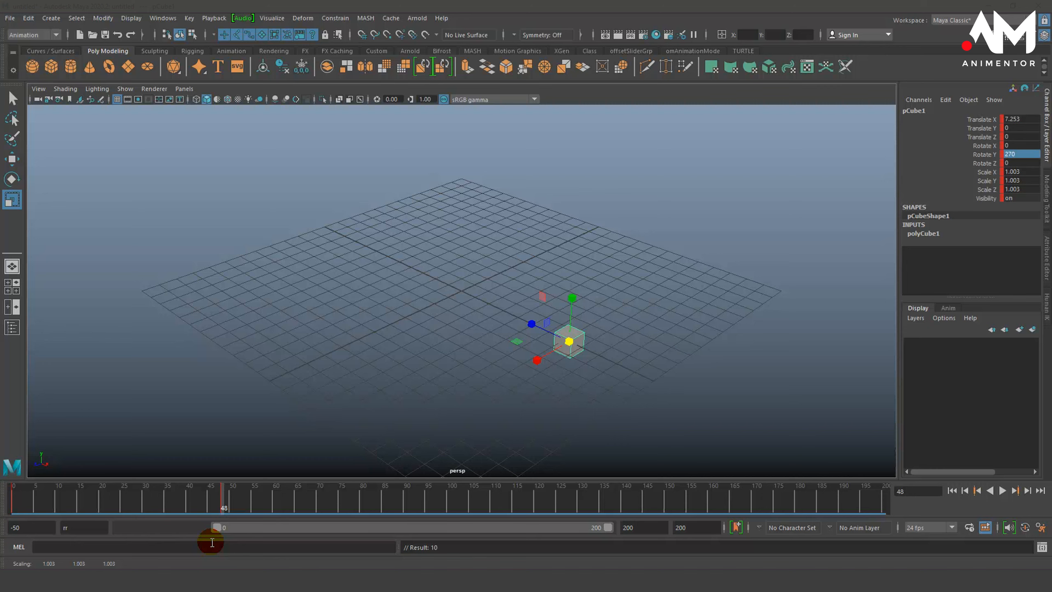
- At frame 15, move the cube along Z to about -9.5 and set a key on all its channels
drag(223, 500, 80, 511)
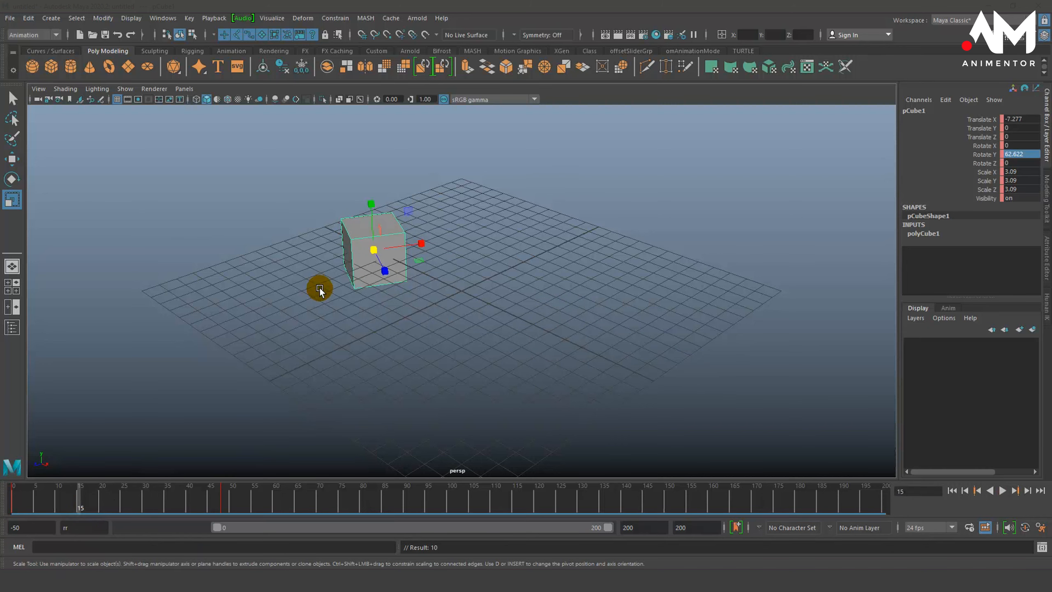
key(w)
drag(330, 265, 454, 228)
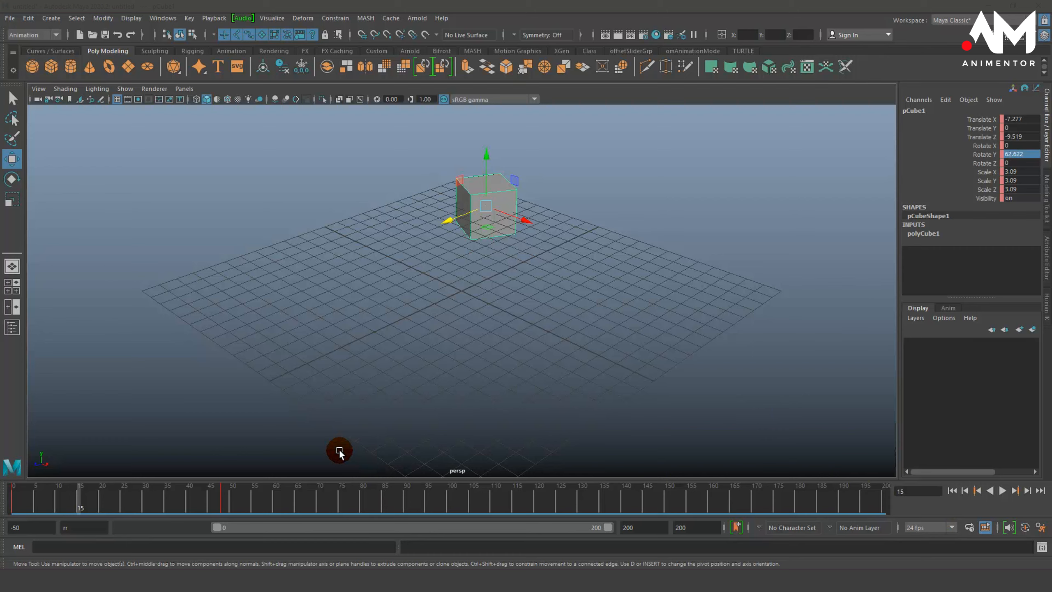
key(s)
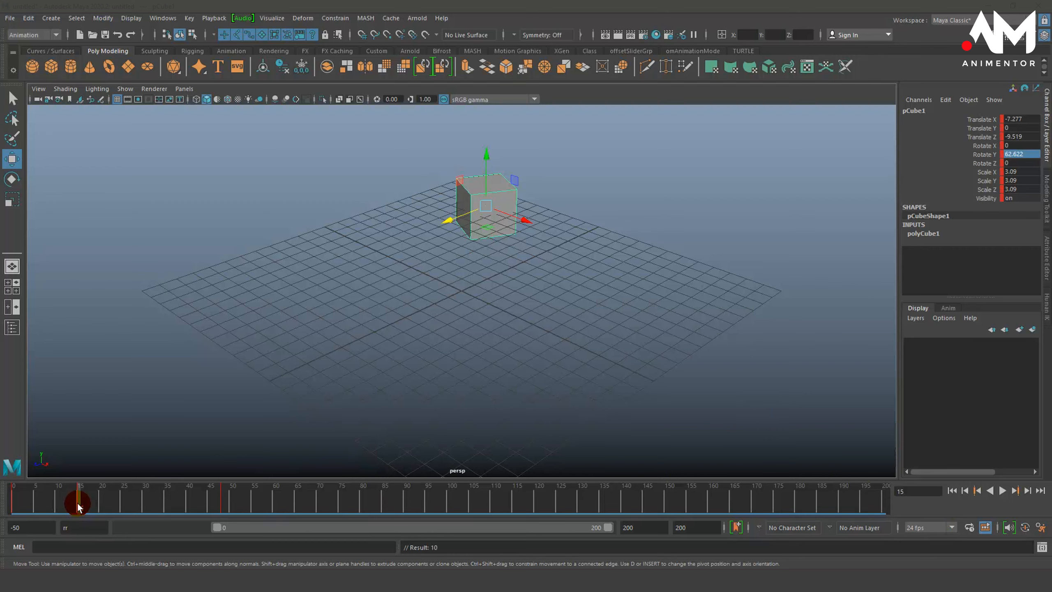
- At about frame 33, move the cube along Z to about 6.5 and set a key on all its channels
drag(78, 506, 158, 504)
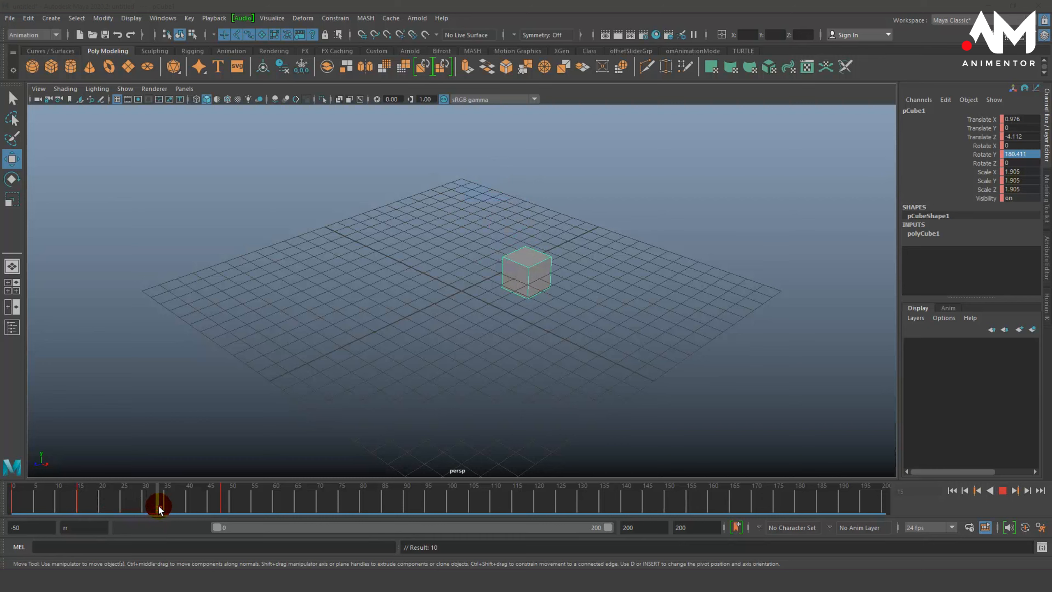
drag(491, 289, 335, 365)
key(s)
- Play the cube's combined move, rotate and scale animation from frame 0 several times, stopping after the last key
drag(151, 500, 13, 499)
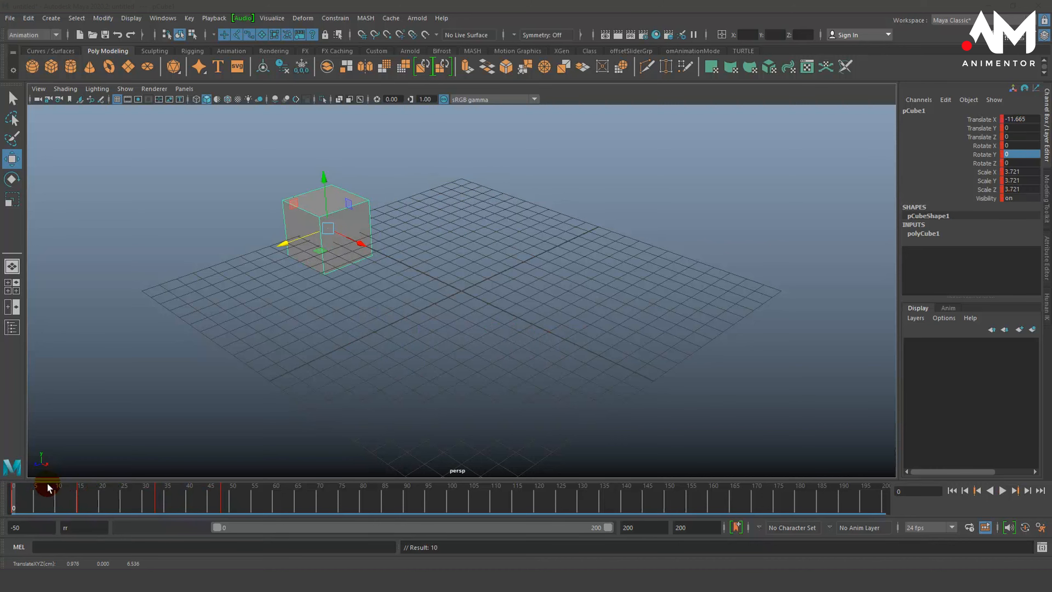
click(999, 492)
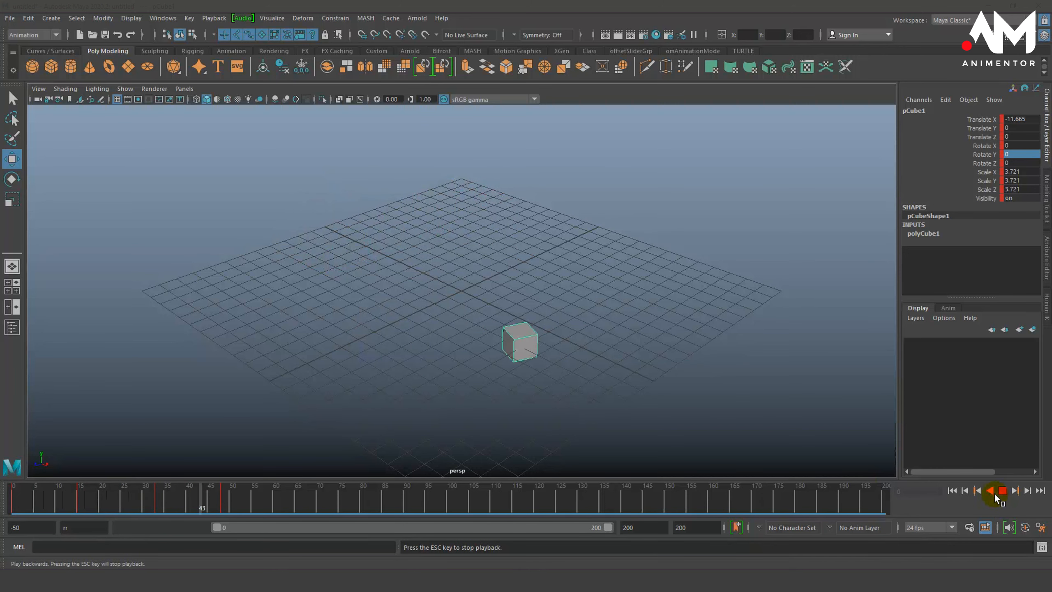
click(995, 493)
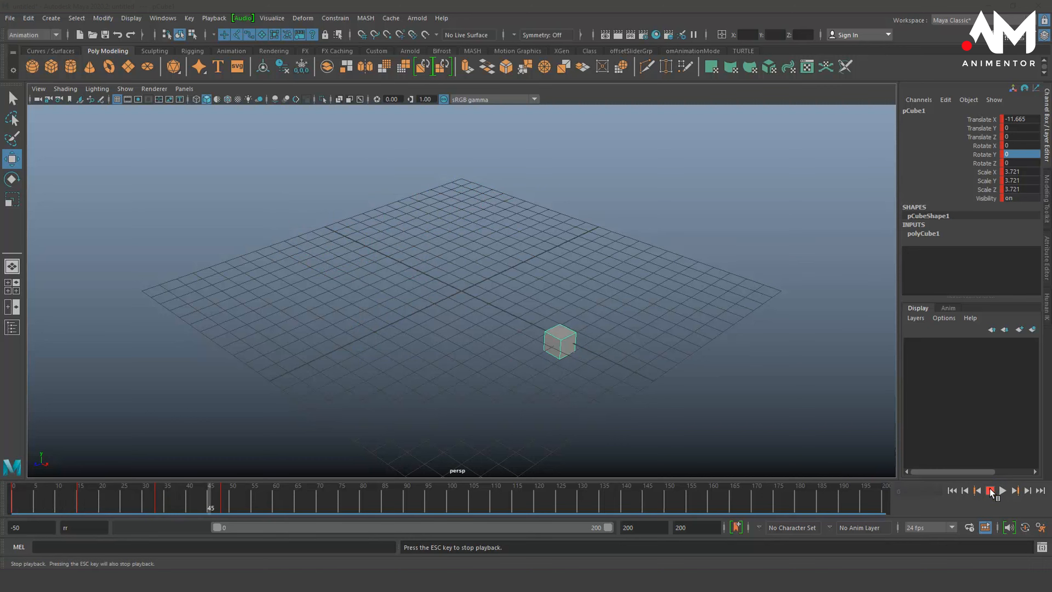
click(990, 490)
click(951, 490)
click(1002, 490)
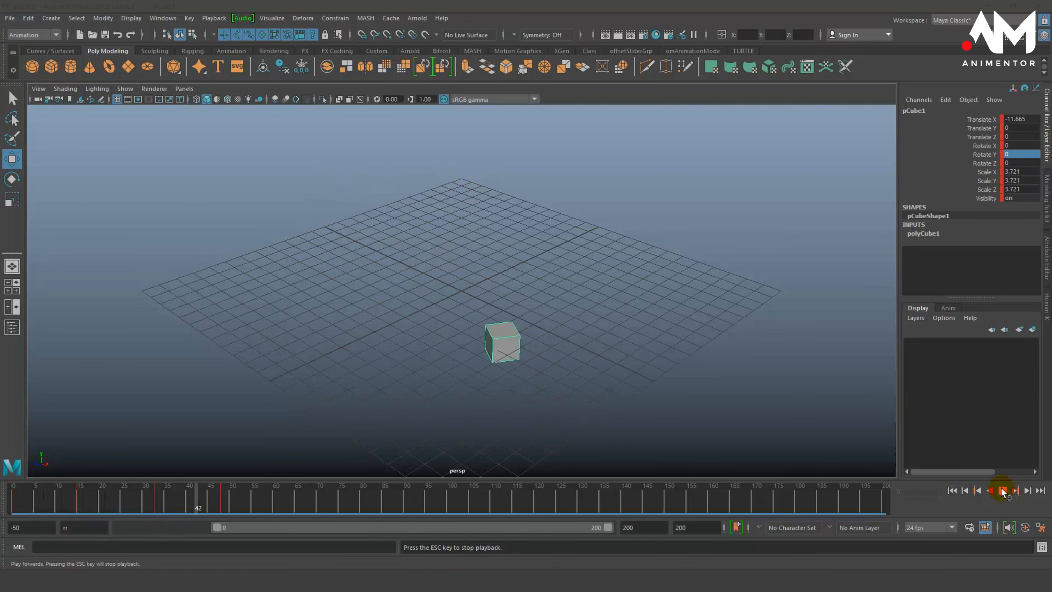
click(1002, 490)
click(951, 491)
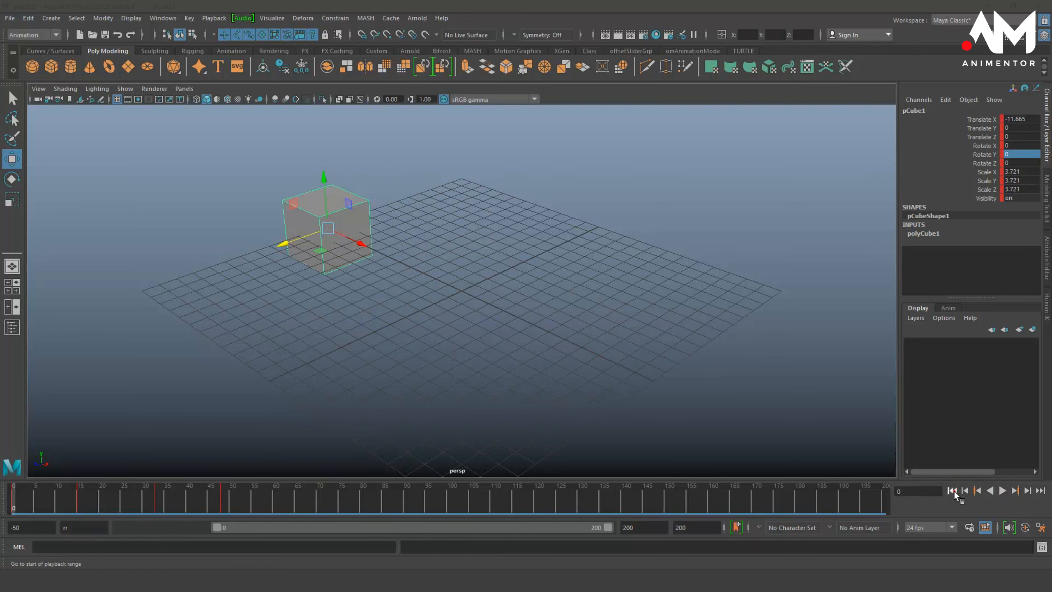
click(1002, 490)
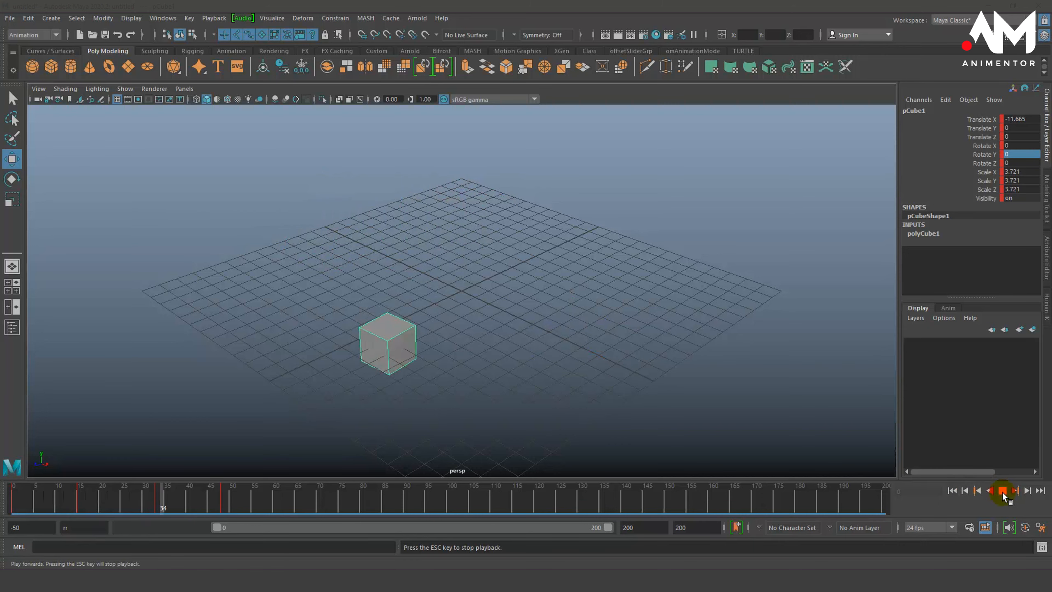
click(1002, 490)
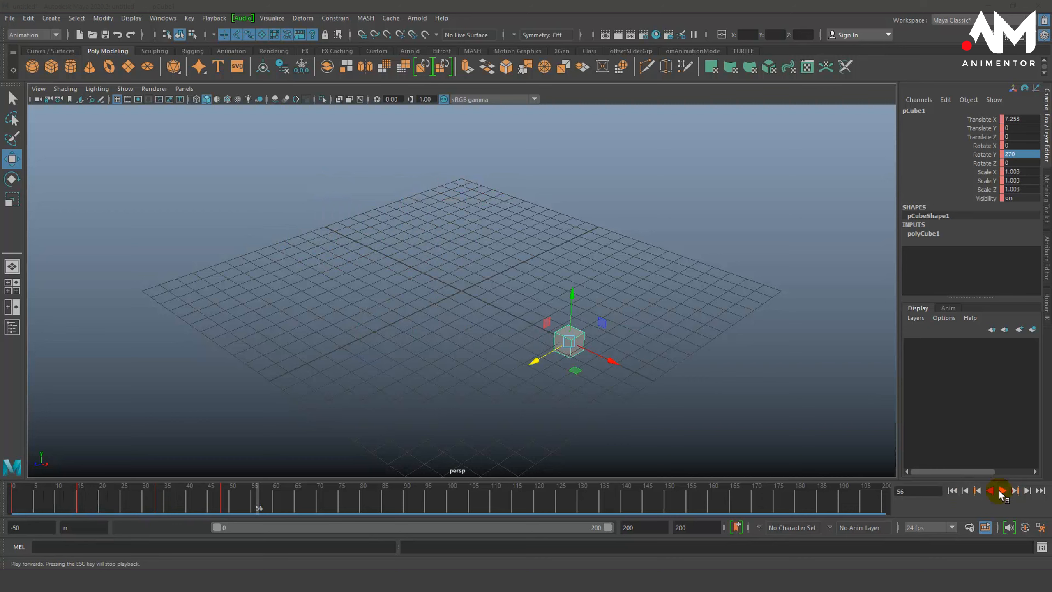